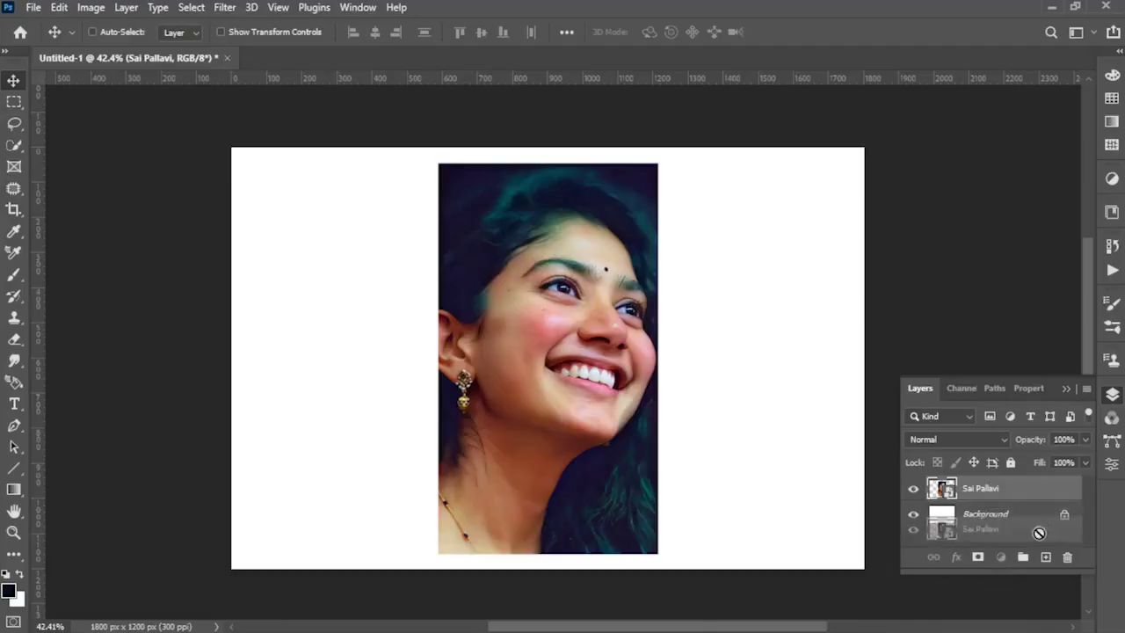
Step: Create a duplicate of the portrait photo layer directly above the original
left_click_drag(1025, 490, 1045, 558)
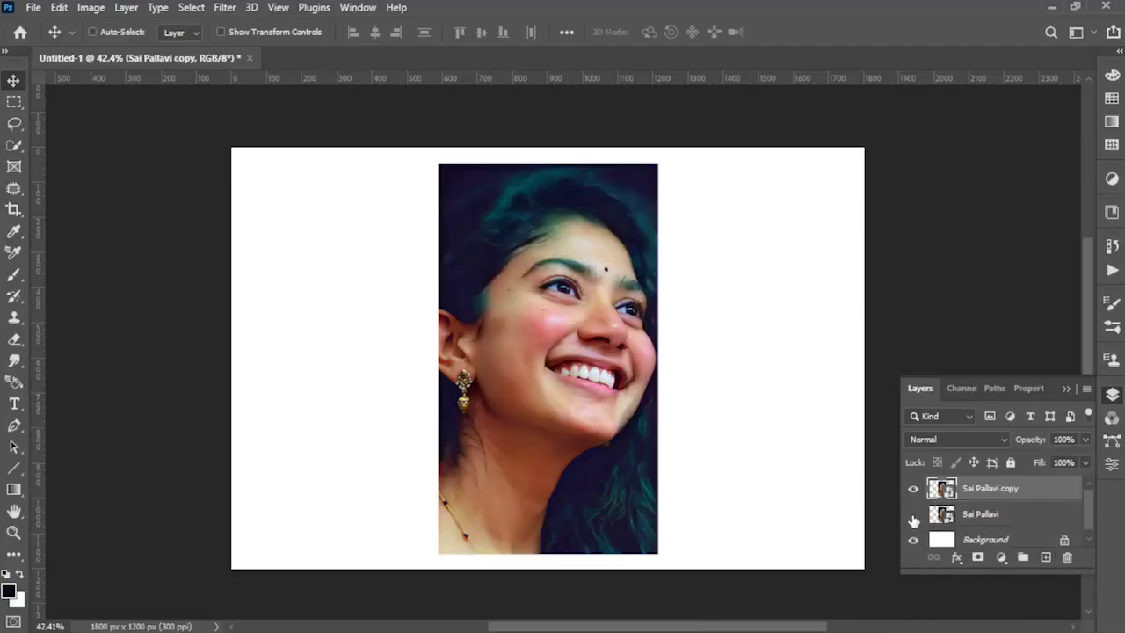
Step: Hide the original portrait layer and raise the copy's contrast with Brightness/Contrast
left_click(913, 514)
left_click(984, 540)
left_click(990, 488)
left_click(90, 7)
left_click(303, 45)
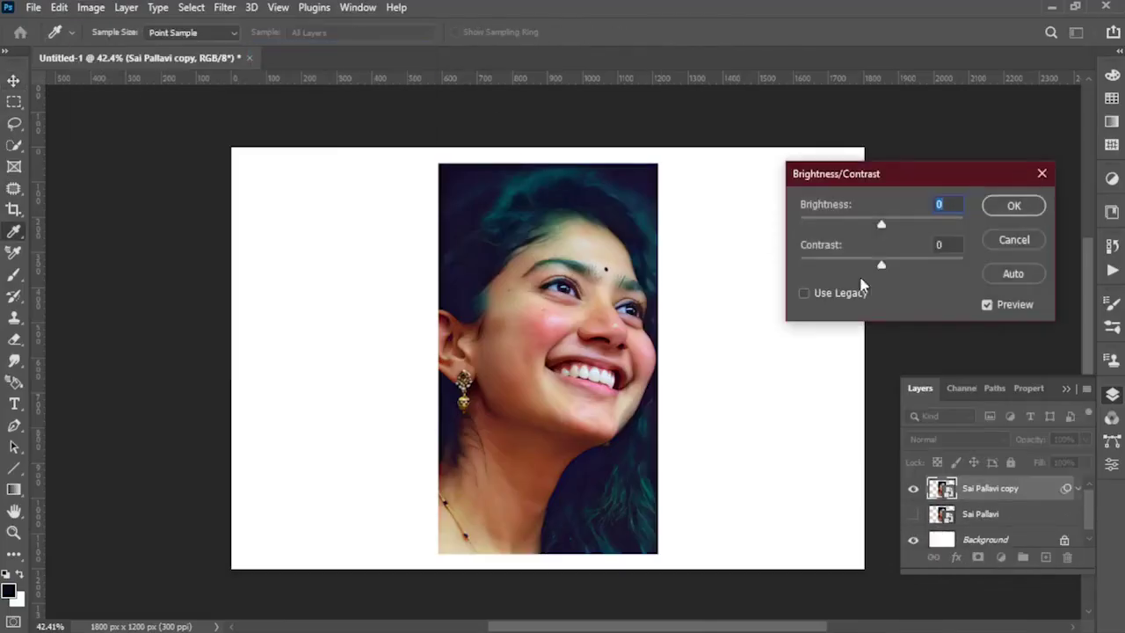
mouse_move(882, 265)
left_mouse_down()
mouse_move(921, 264)
mouse_move(878, 260)
left_mouse_up()
left_click(1013, 204)
Step: Apply a Vibrance boost and Shadows/Highlights with shadows at 35% to the copy
left_click(91, 7)
left_click(284, 121)
key("Return")
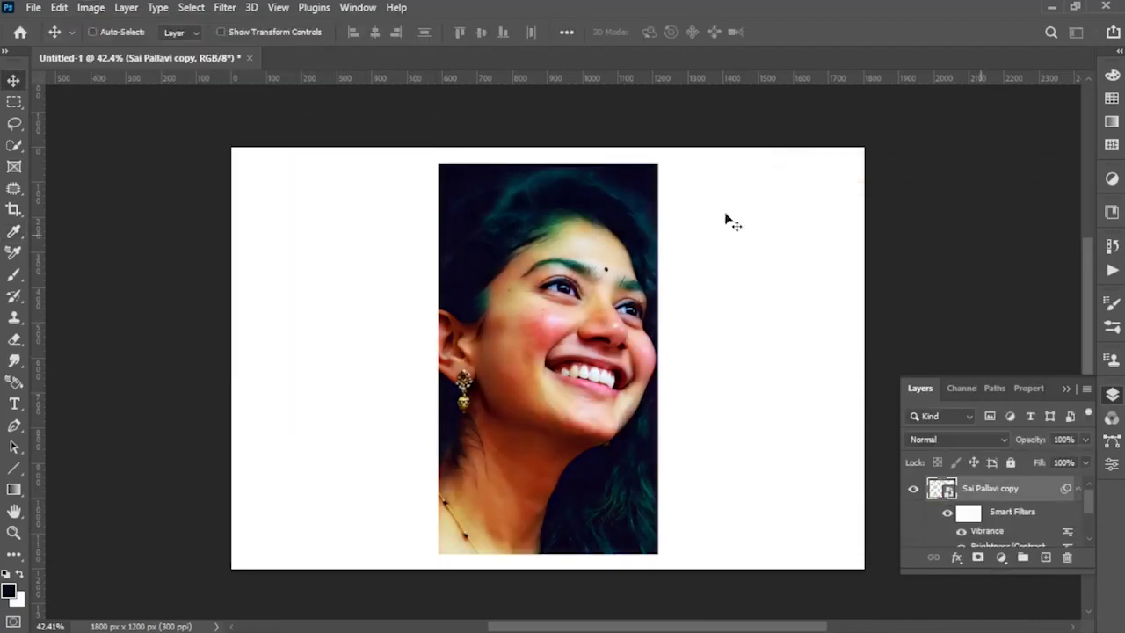
left_click(91, 7)
left_click(309, 327)
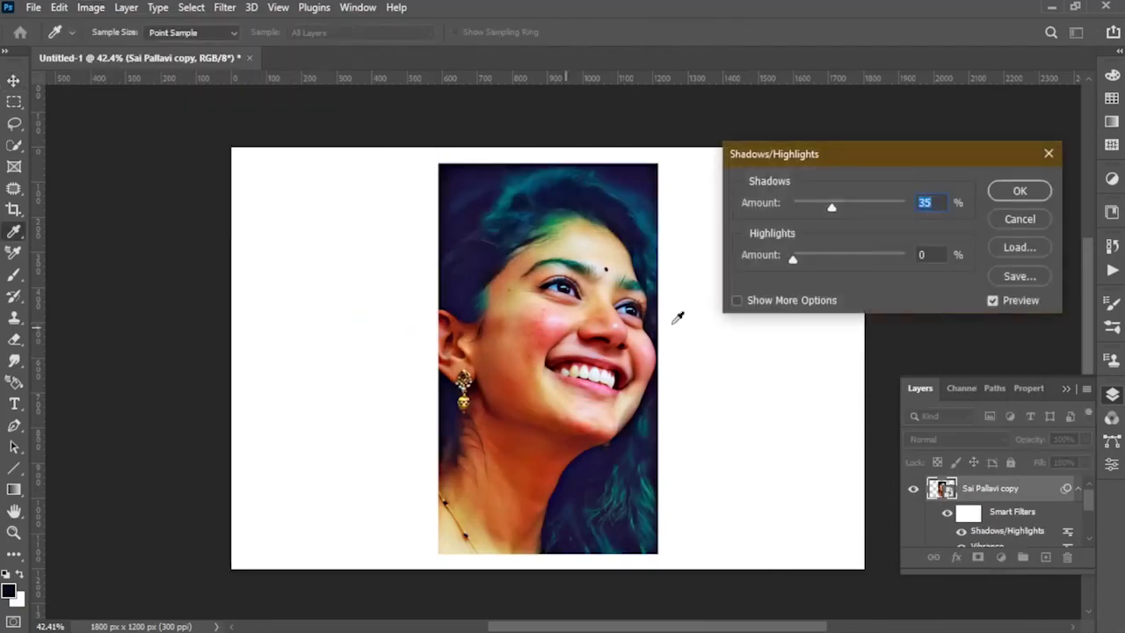
left_click_drag(830, 212, 817, 211)
key("Return")
Step: Sharpen the portrait copy with the Unsharp Mask filter
left_click(225, 7)
mouse_move(241, 312)
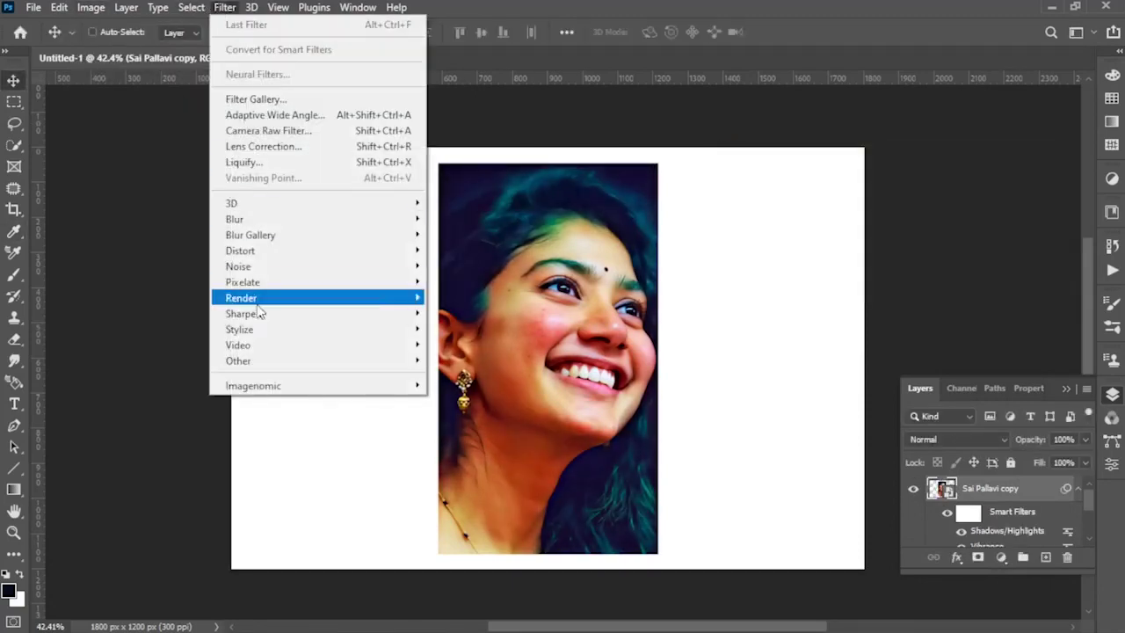
left_click(459, 393)
left_click(879, 138)
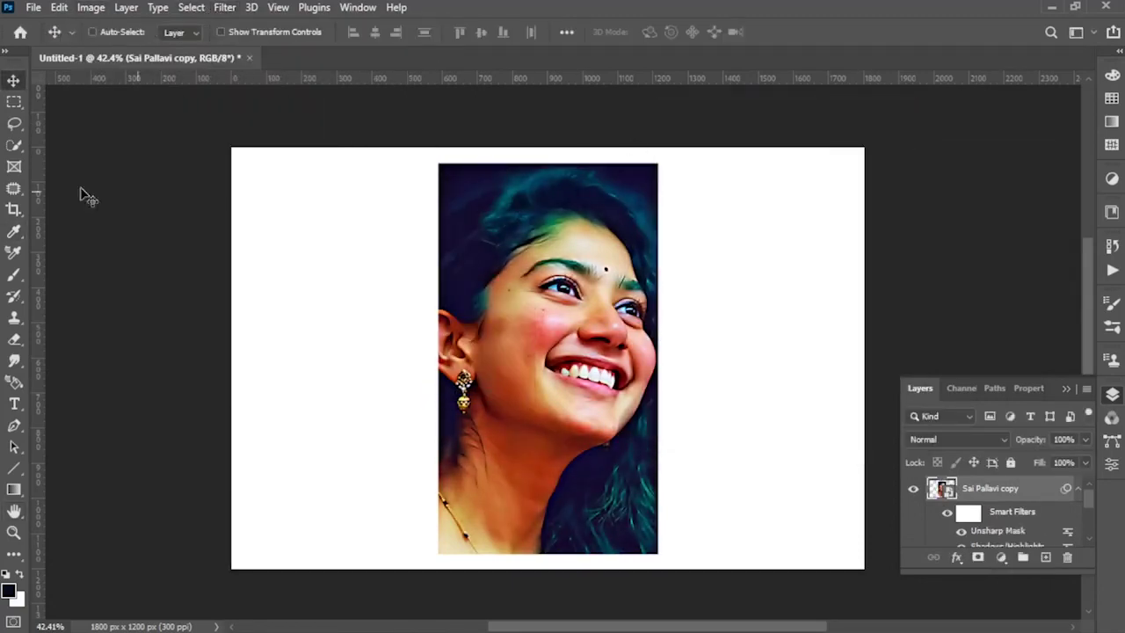
Step: Fill the Background layer with dark navy #111422, then reselect the portrait copy
left_click(13, 272)
scroll(993, 518, "down", 3)
left_click(984, 533)
left_click(8, 589)
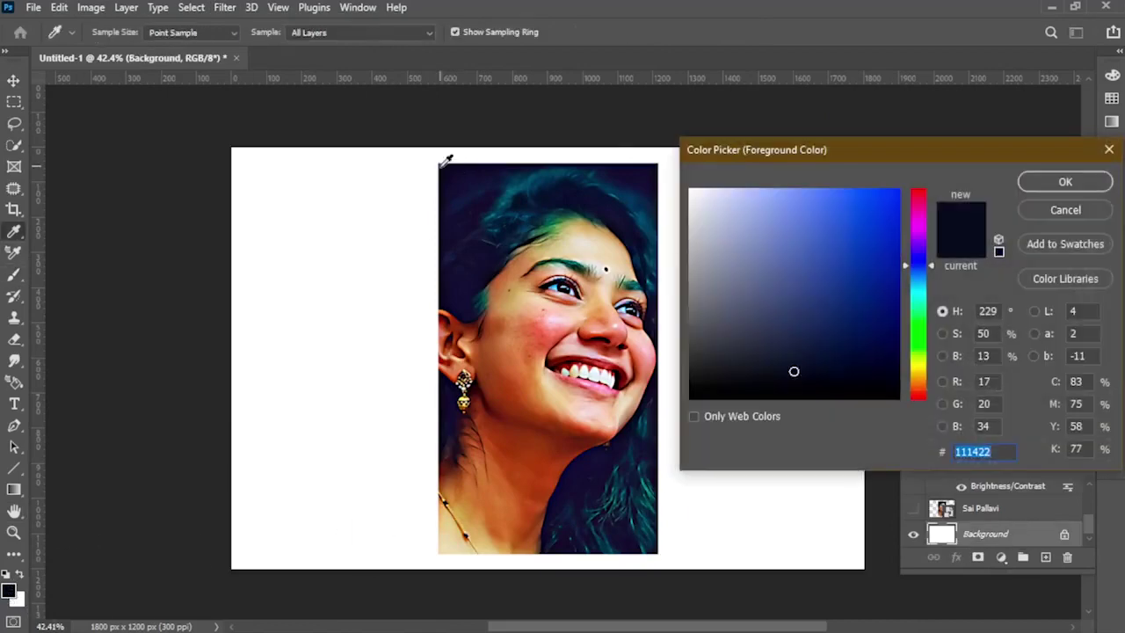
left_click(1066, 181)
key("alt+BackSpace")
key("v")
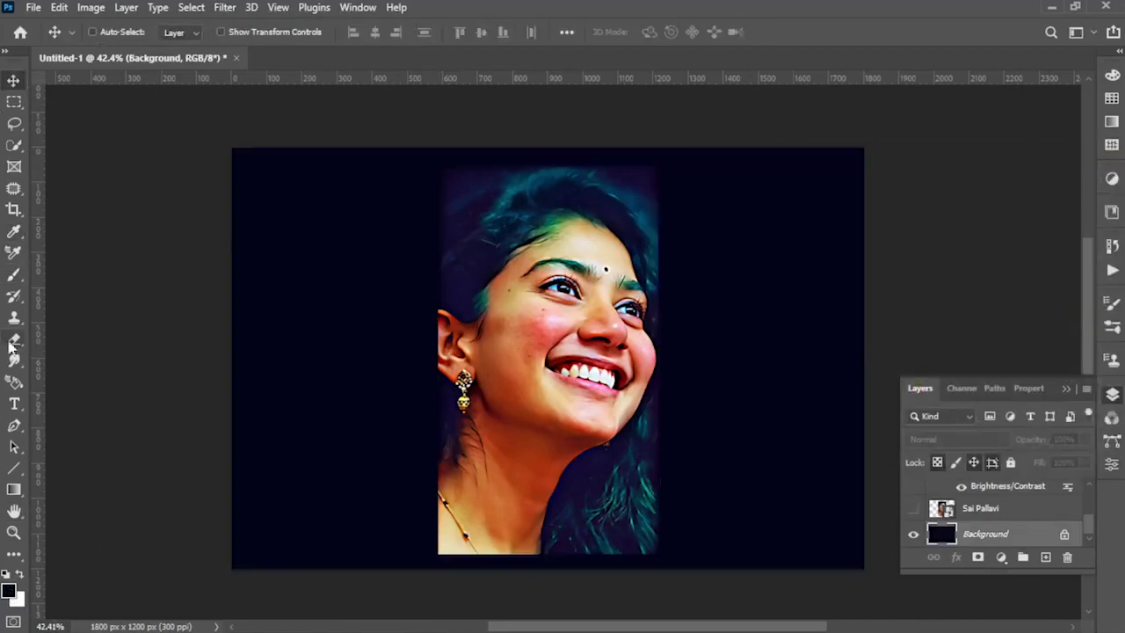
left_click(13, 361)
left_click(985, 492)
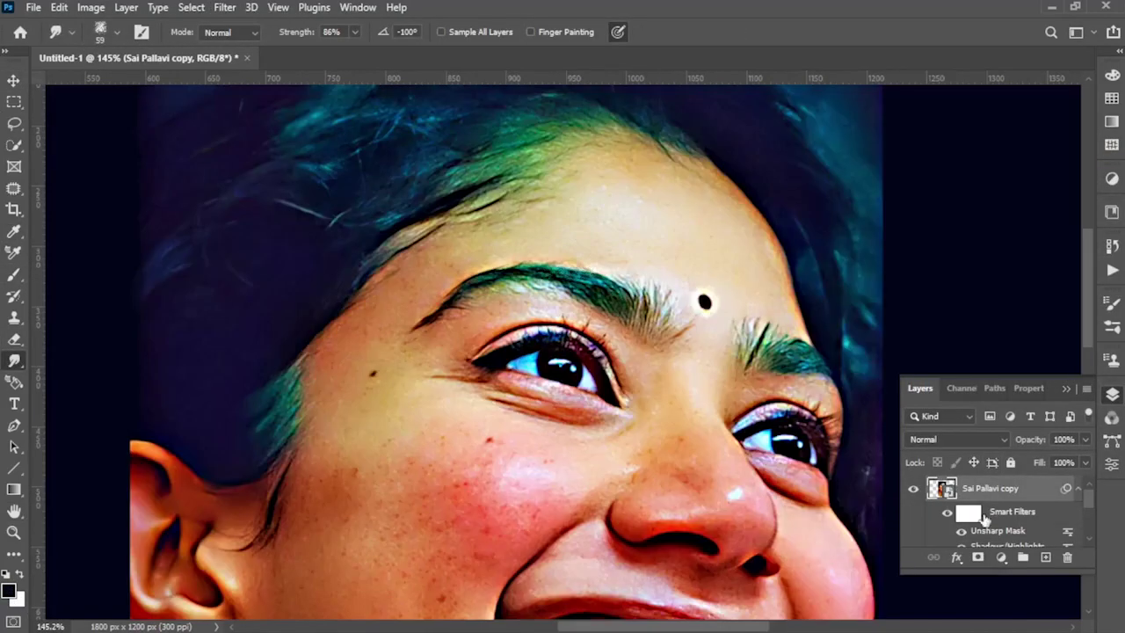
Step: Rasterize the portrait copy layer and smudge the forehead skin smooth at 55% strength
right_click(985, 518)
left_click(813, 272)
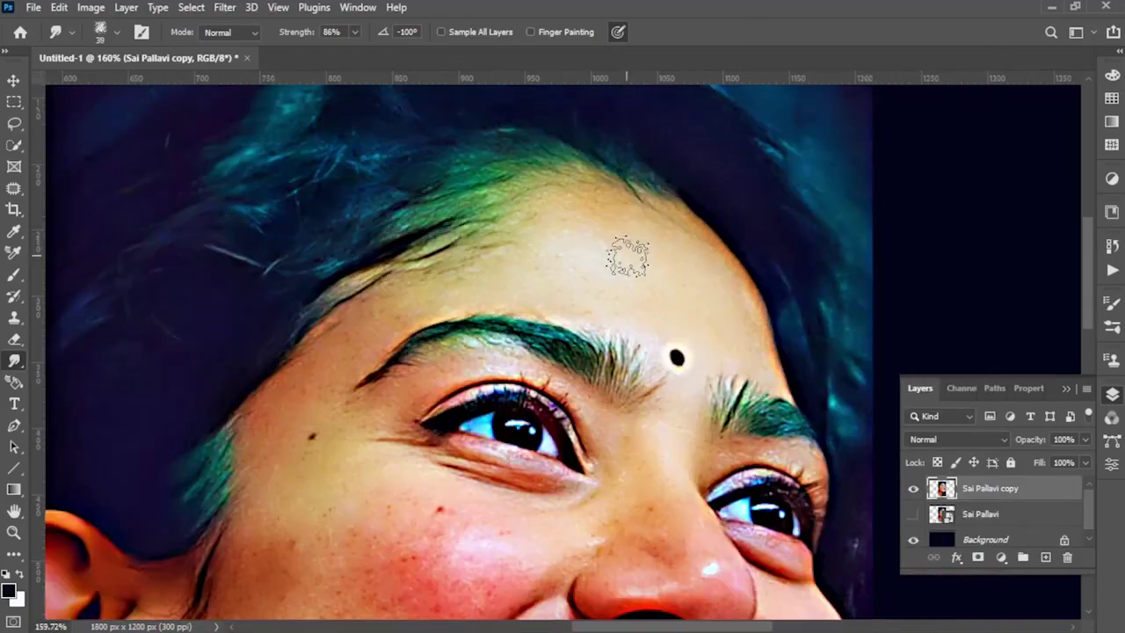
key("ctrl+d")
mouse_move(641, 232)
left_mouse_down()
mouse_move(563, 252)
mouse_move(586, 226)
mouse_move(642, 204)
left_mouse_up()
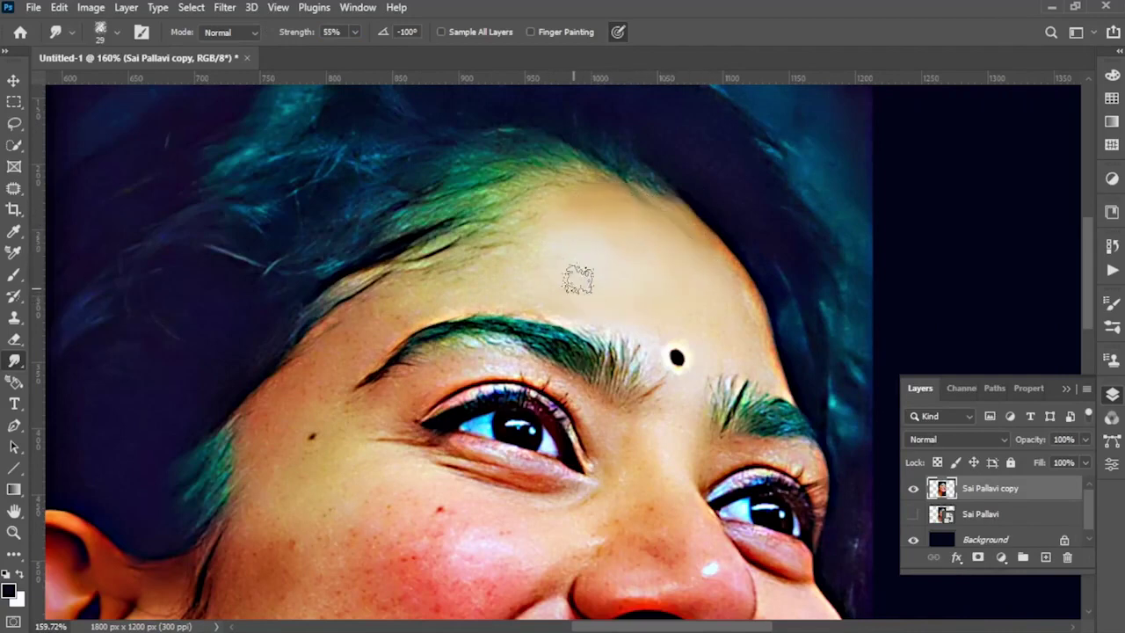
left_click_drag(645, 299, 527, 246)
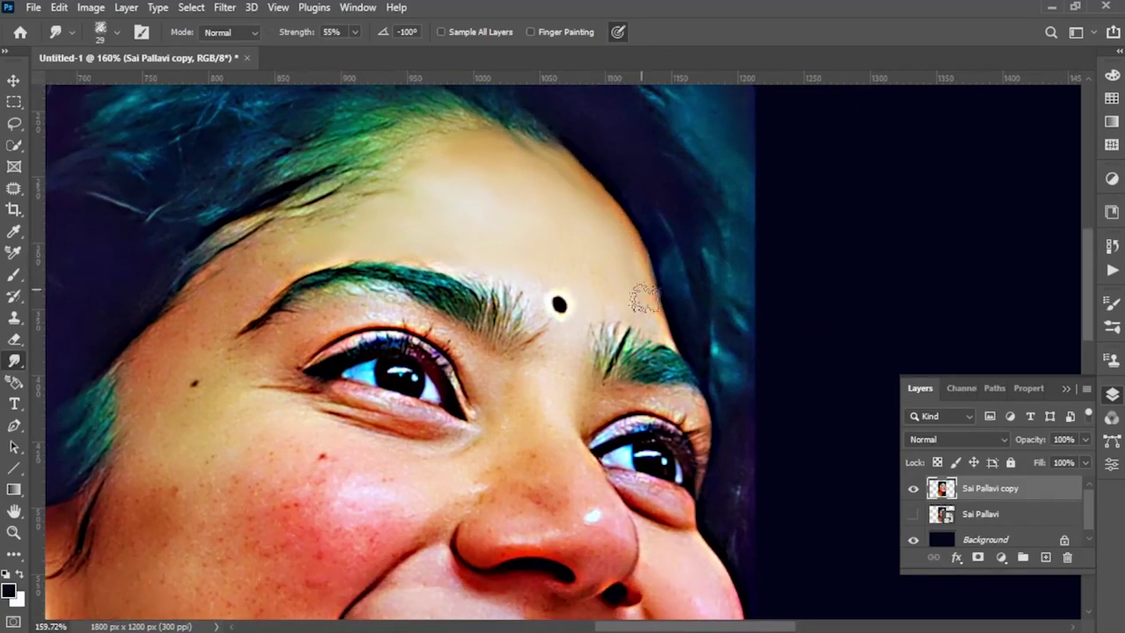
Step: Smudge the nose tip highlight, left nose side and nostril edge with 15–30 px brushes
right_click(590, 308, "alt")
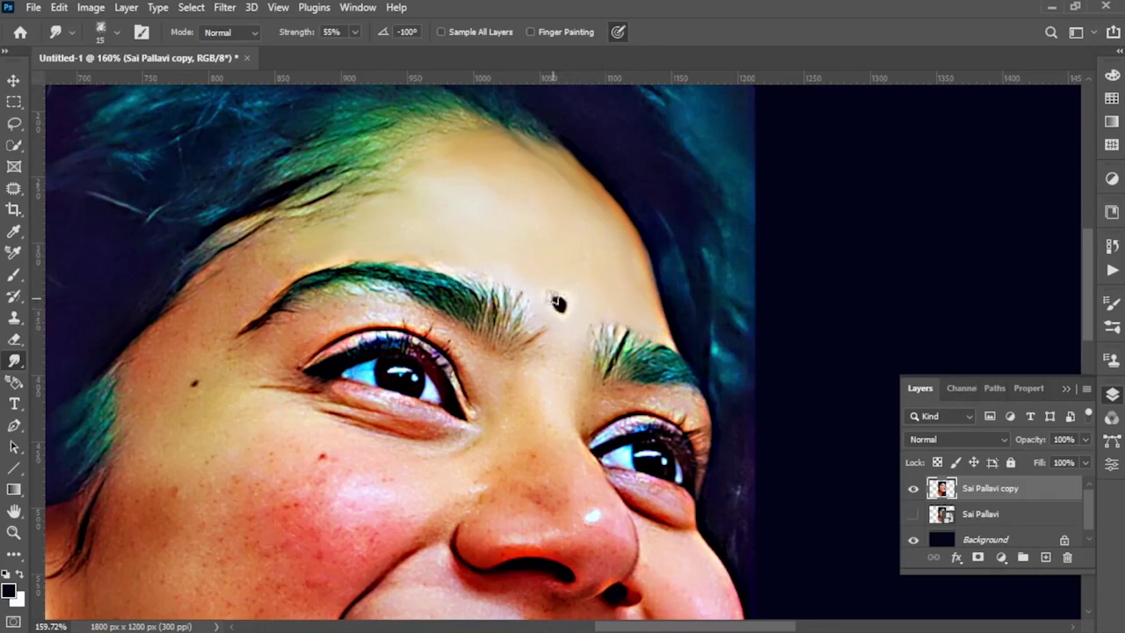
right_click(553, 391, "alt")
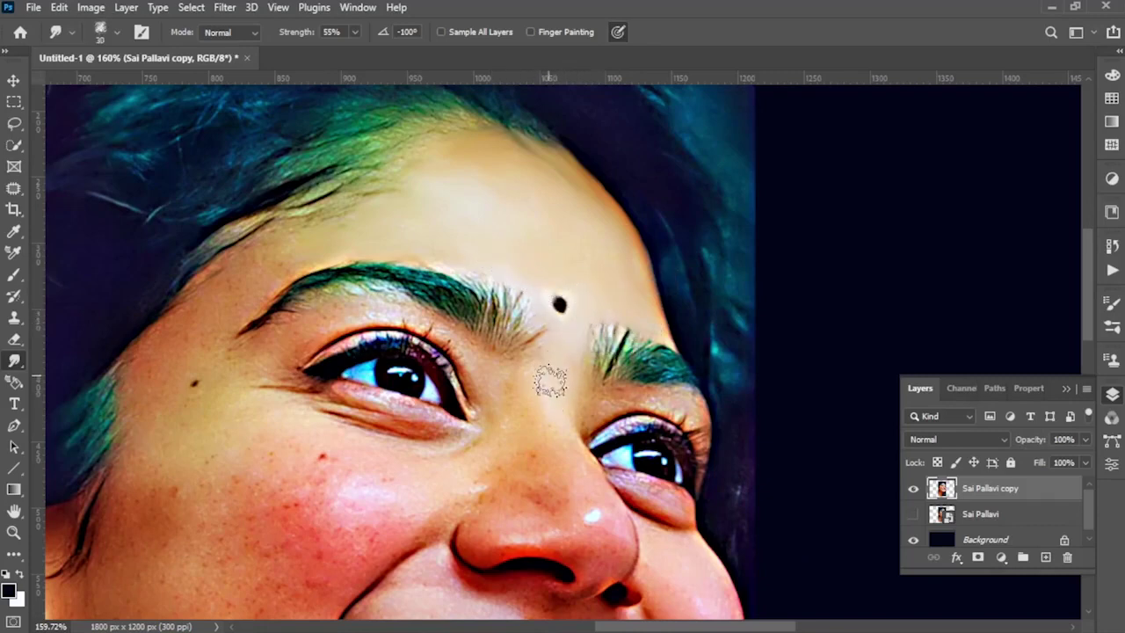
mouse_move(590, 515)
left_mouse_down()
mouse_move(595, 477)
mouse_move(617, 546)
left_mouse_up()
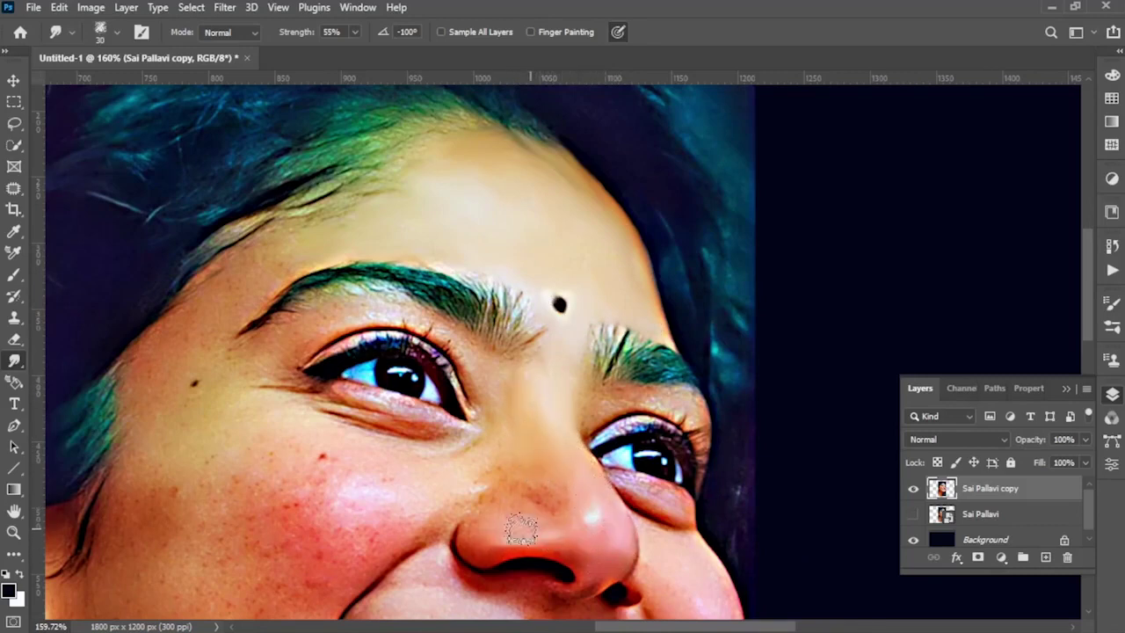
left_click_drag(537, 532, 484, 542)
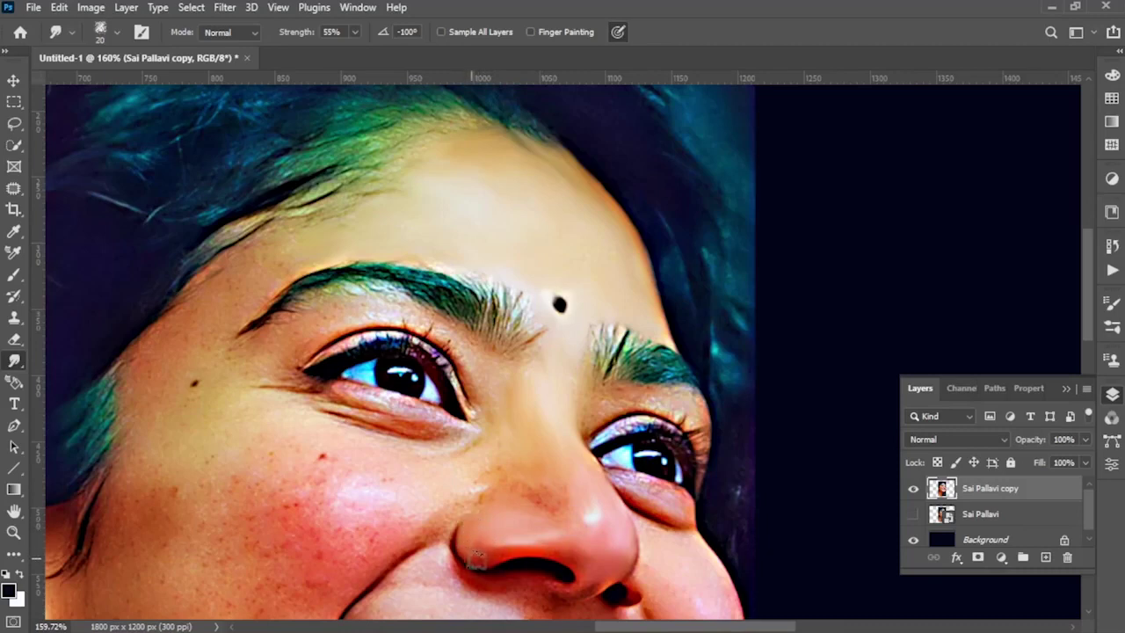
key("bracketleft")
left_click_drag(484, 560, 532, 538)
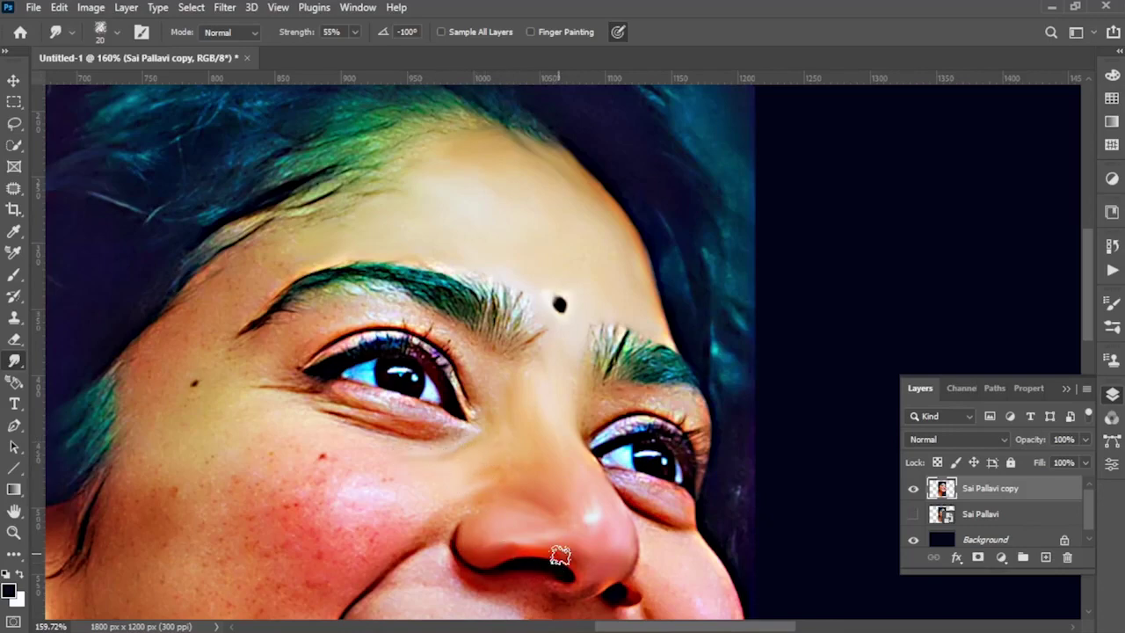
left_click_drag(572, 557, 439, 363)
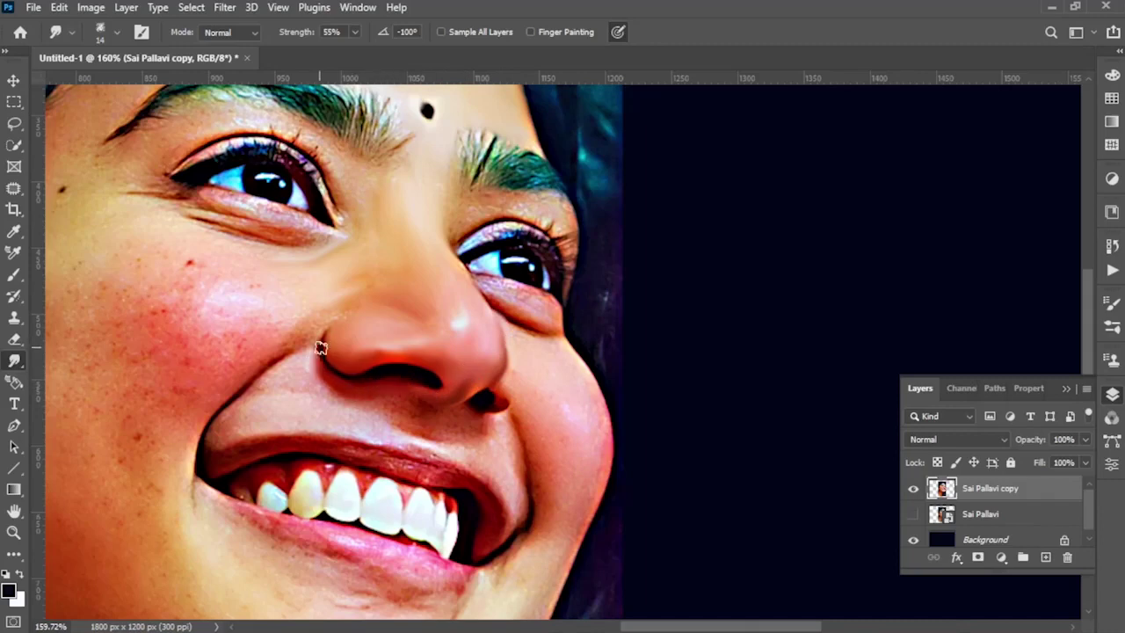
Step: Smudge the cheek freckles, jaw and chin smooth with a 31 px brush
left_click_drag(369, 368, 612, 340)
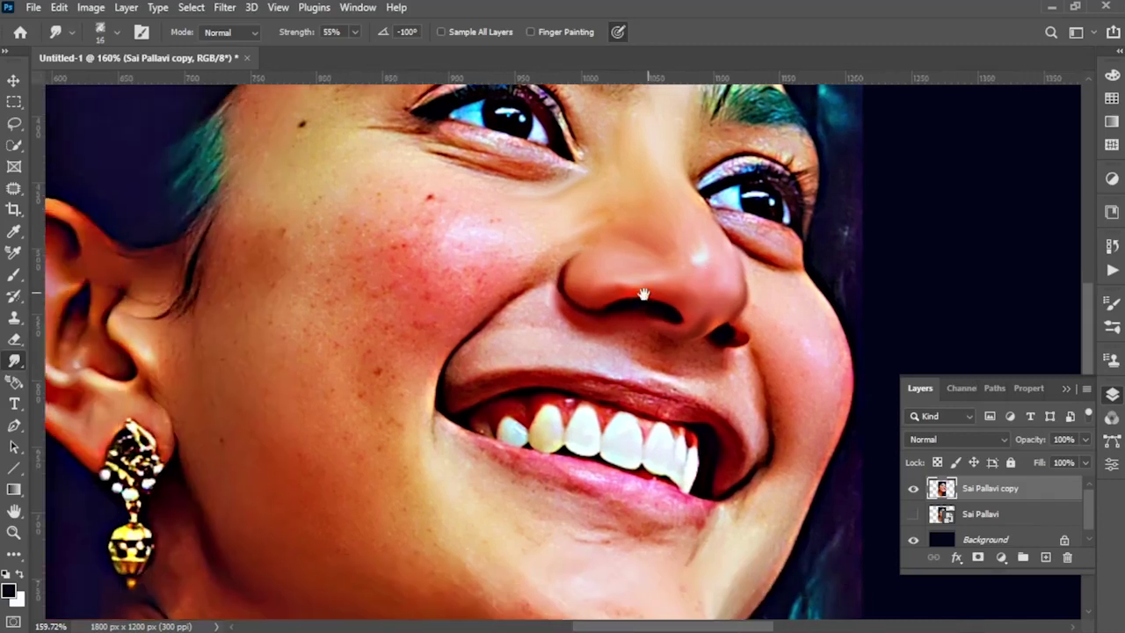
key("bracketright")
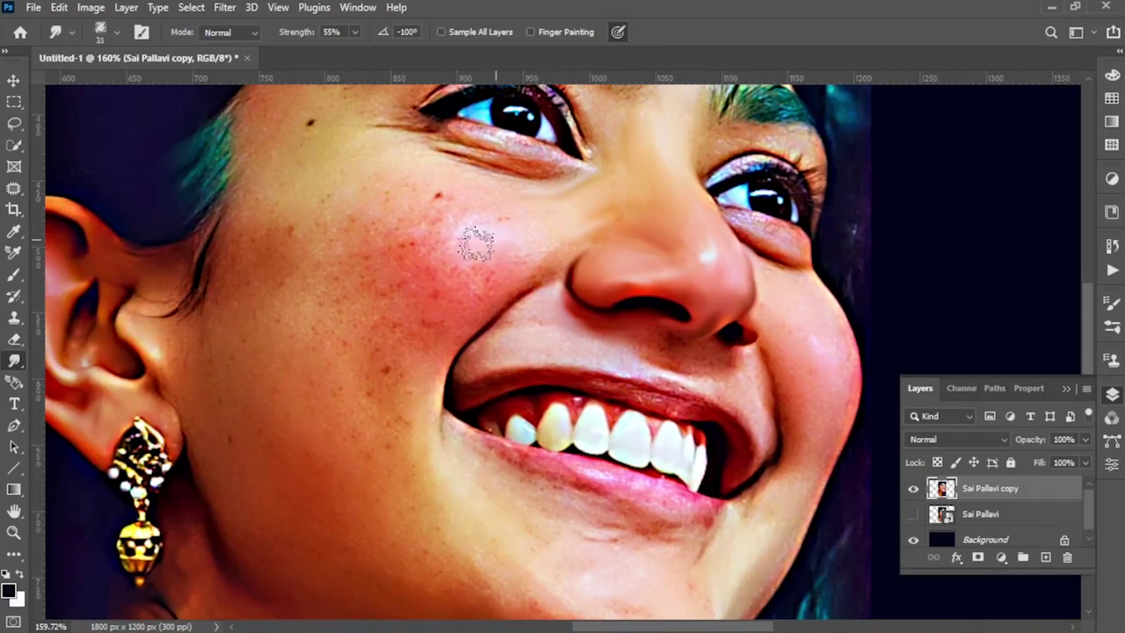
mouse_move(478, 238)
left_mouse_down()
mouse_move(527, 231)
mouse_move(522, 196)
mouse_move(402, 226)
mouse_move(431, 263)
mouse_move(500, 295)
left_mouse_up()
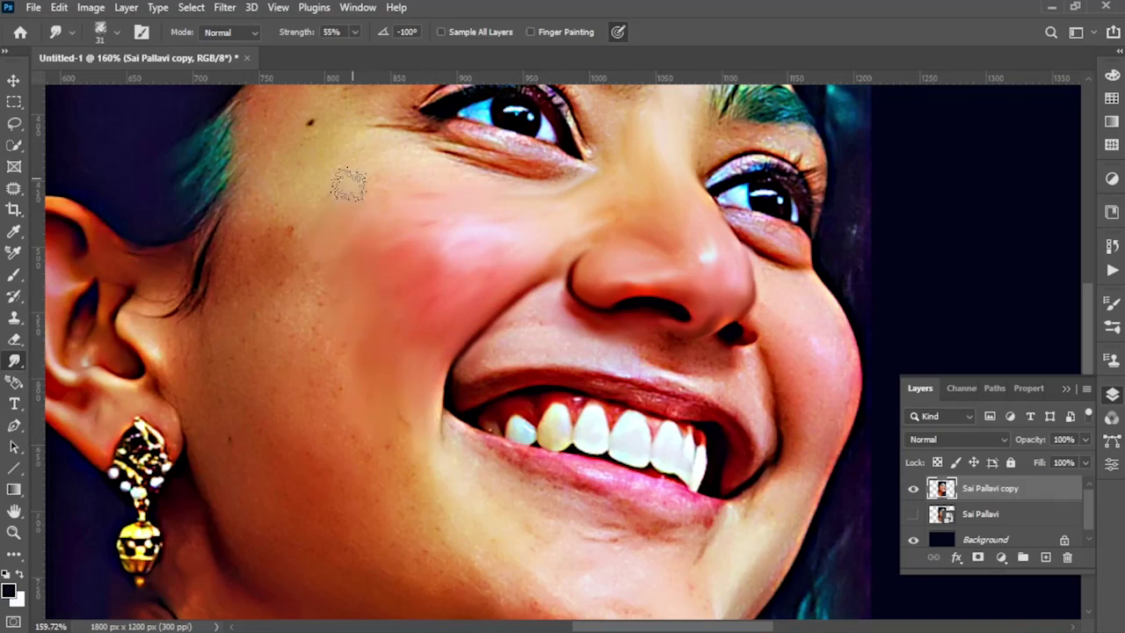
mouse_move(338, 281)
left_mouse_down()
mouse_move(264, 238)
mouse_move(238, 301)
mouse_move(330, 429)
mouse_move(269, 423)
mouse_move(190, 371)
mouse_move(265, 433)
mouse_move(363, 465)
left_mouse_up()
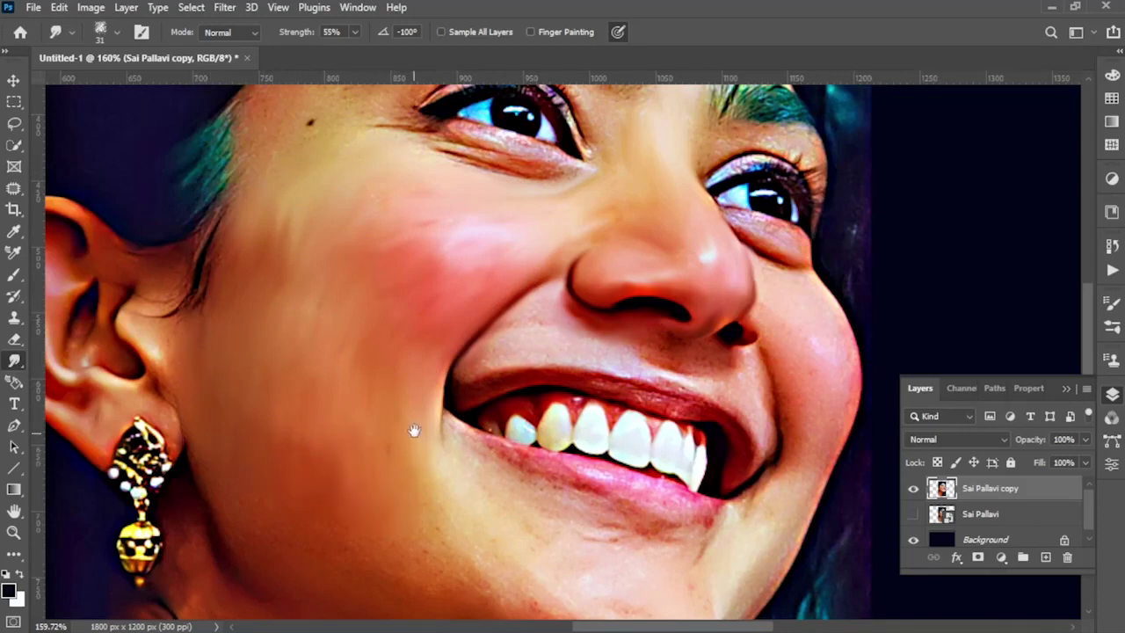
left_click_drag(414, 429, 343, 289)
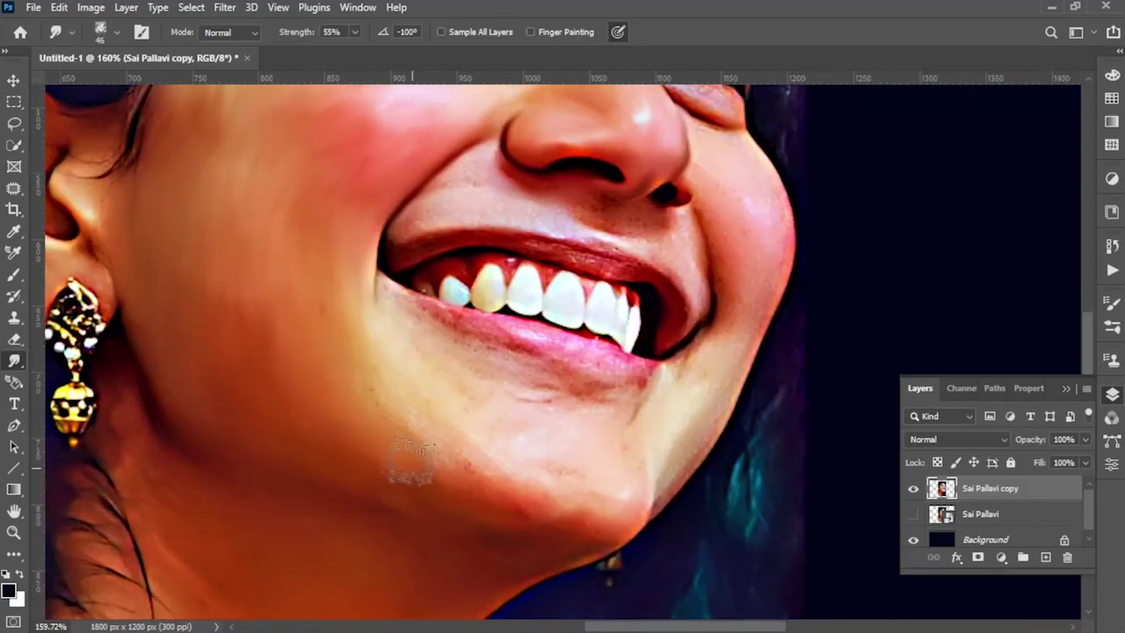
mouse_move(411, 461)
left_mouse_down()
mouse_move(502, 502)
mouse_move(364, 452)
mouse_move(512, 500)
mouse_move(523, 405)
mouse_move(396, 326)
mouse_move(571, 422)
mouse_move(527, 473)
left_mouse_up()
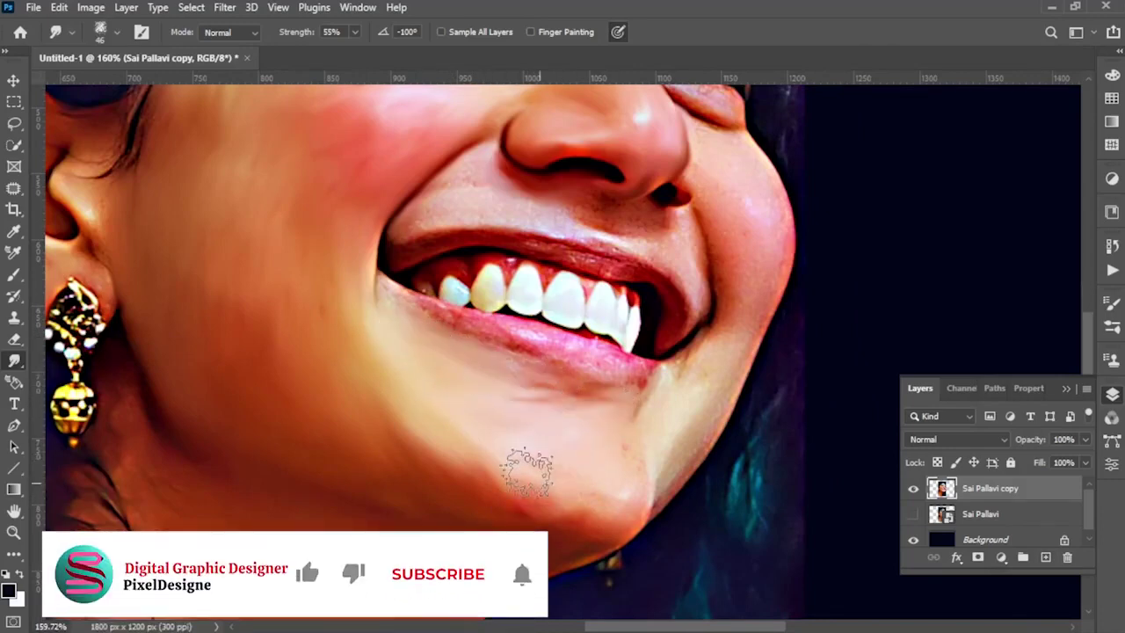
Step: Resize the brush between 15 and 30 px and smooth the skin above the upper lip
right_click(600, 479, "alt")
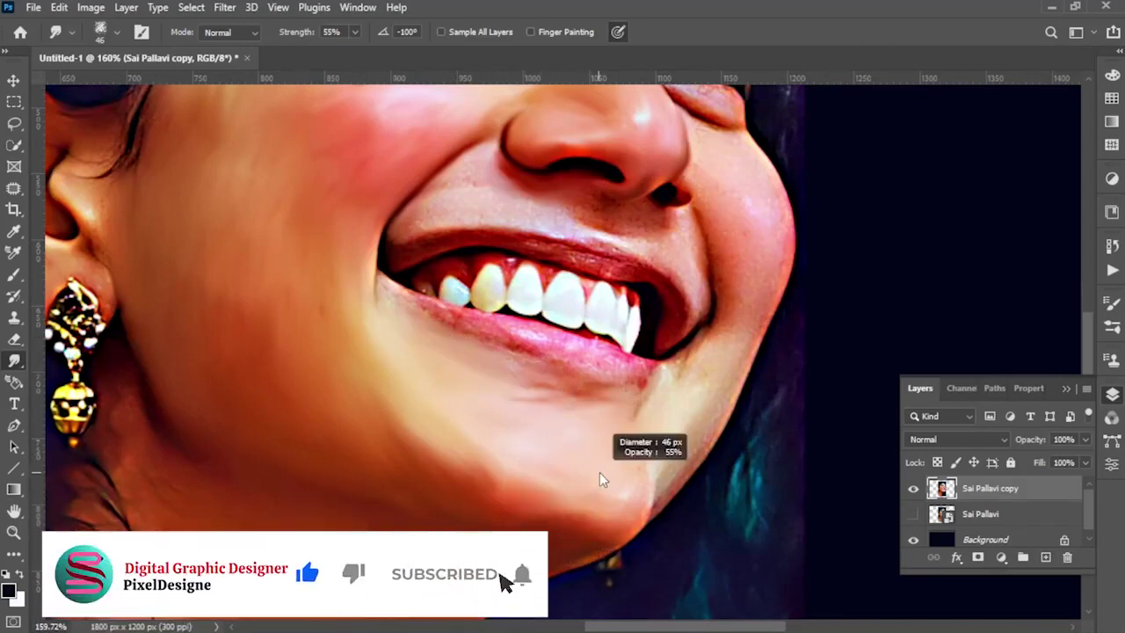
left_click_drag(600, 479, 628, 417)
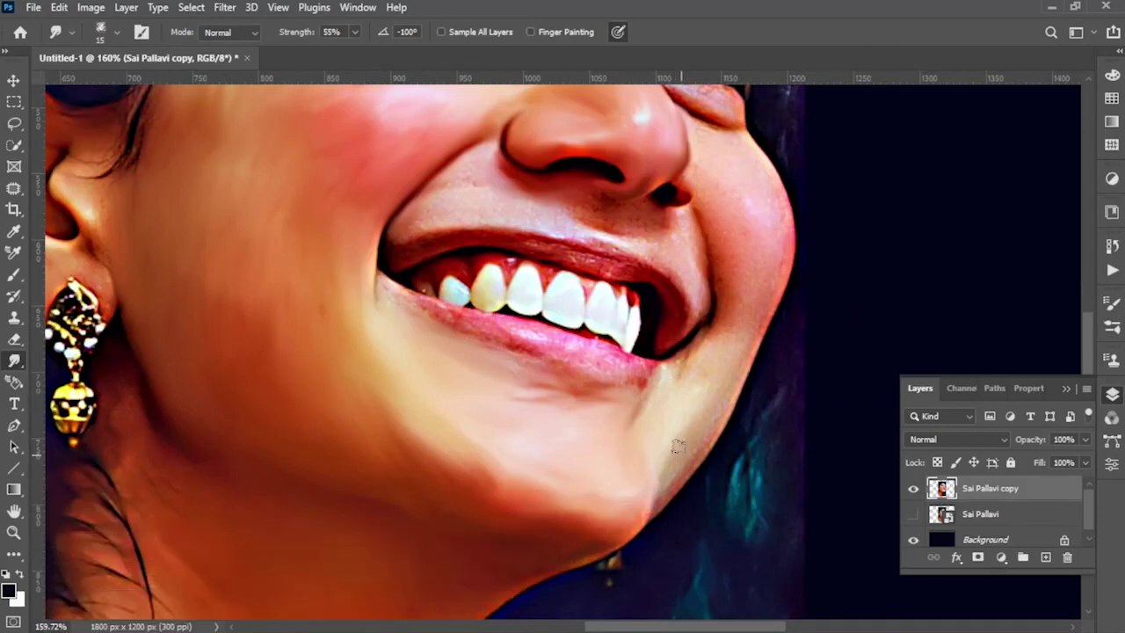
right_click(723, 382, "alt")
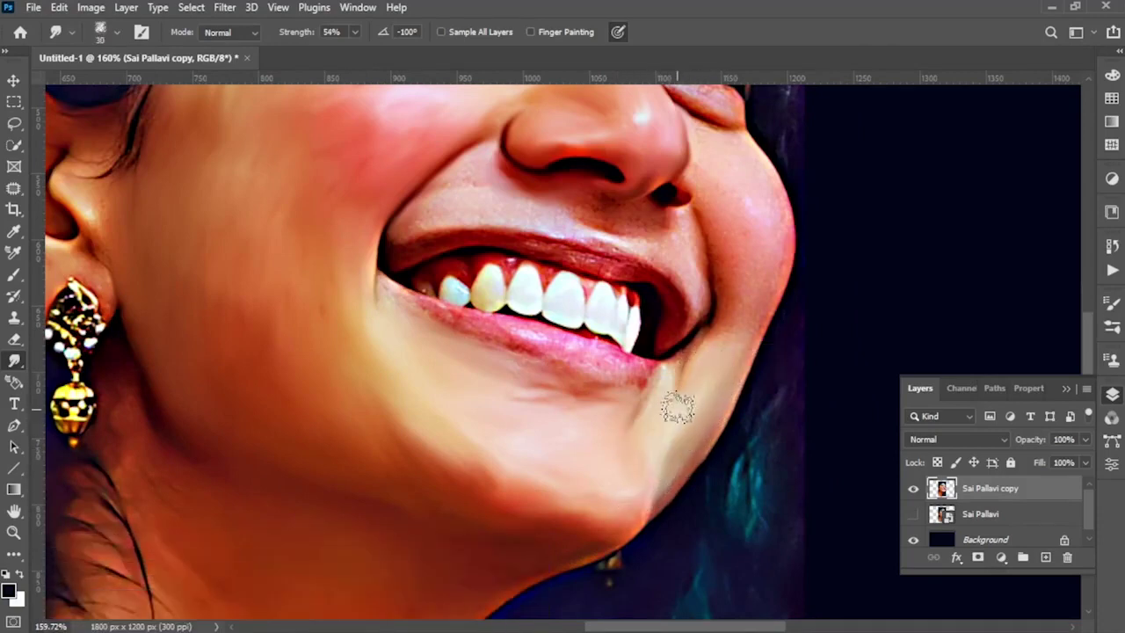
left_click_drag(648, 451, 589, 447)
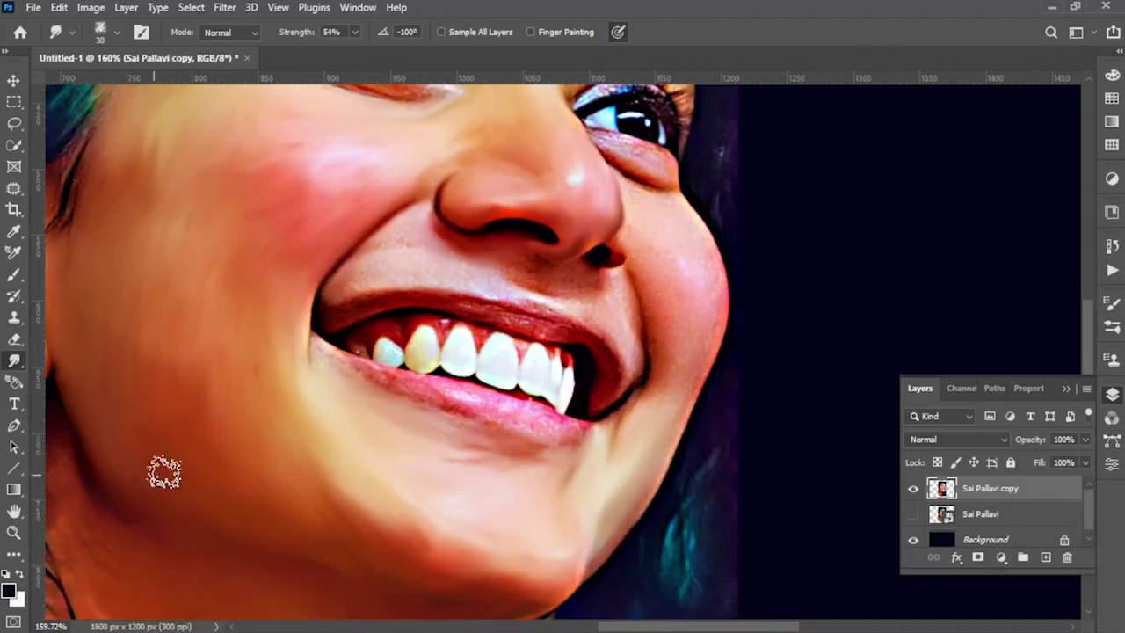
left_click_drag(387, 244, 379, 265)
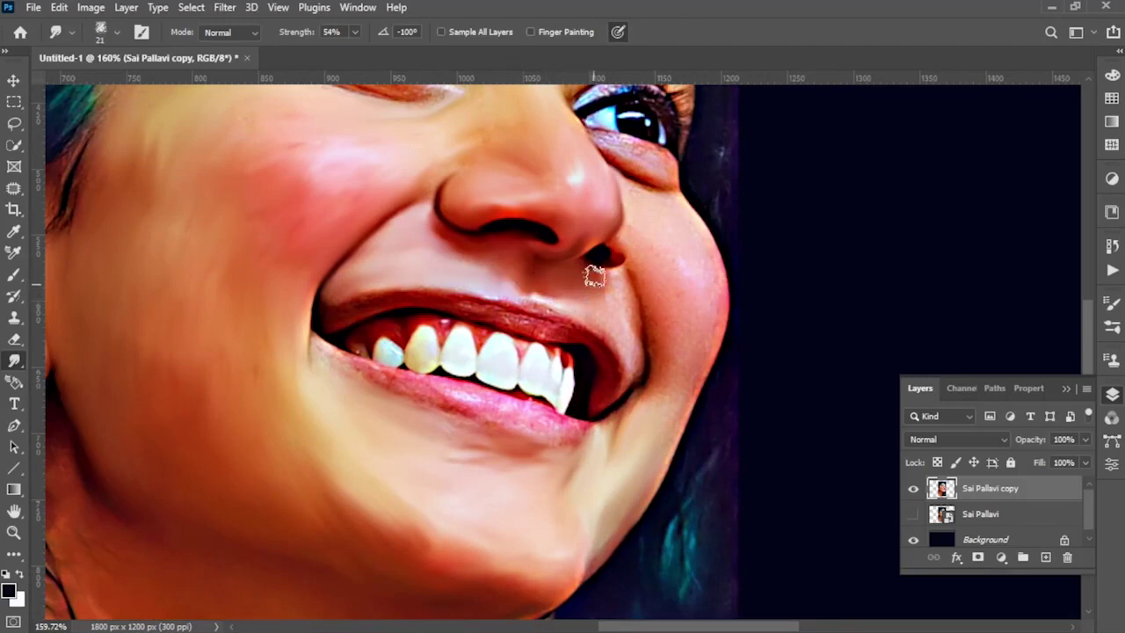
Step: Smudge the mouth-corner and nose-edge shading, enlarging the brush to 29 px
scroll(618, 246, "up", 3)
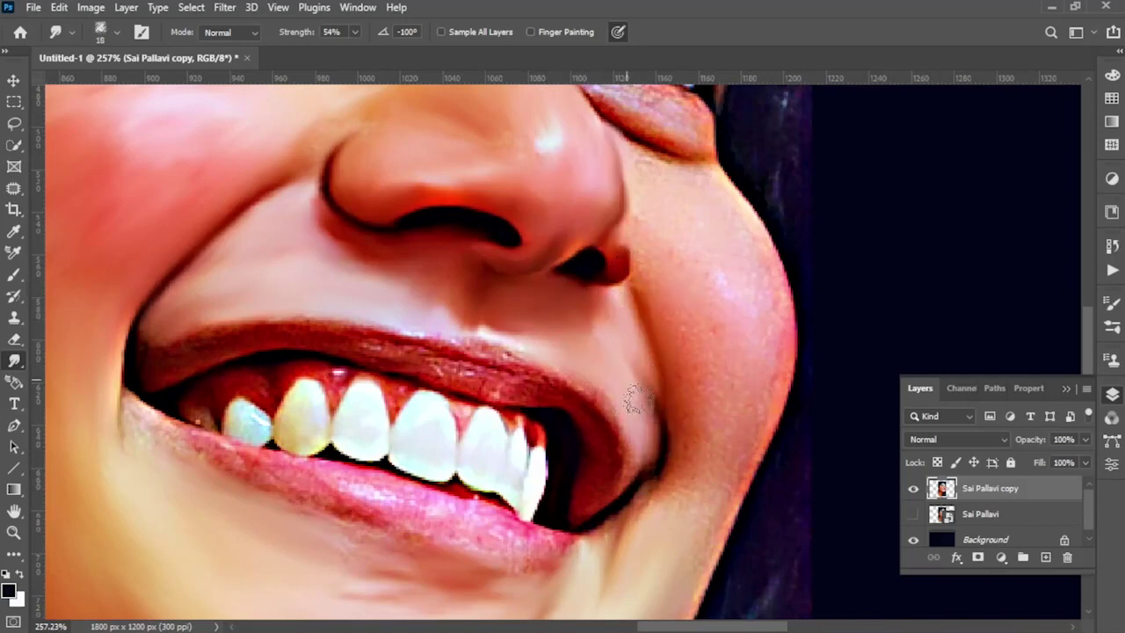
left_click_drag(615, 364, 639, 437)
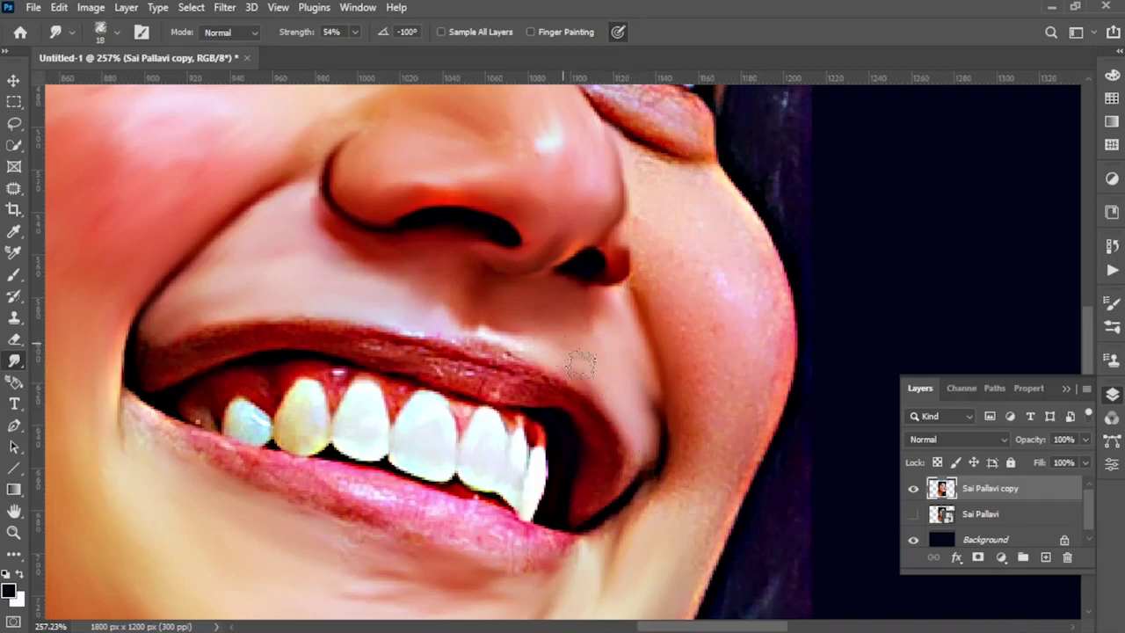
scroll(514, 351, "up", 3)
scroll(514, 352, "right", 5)
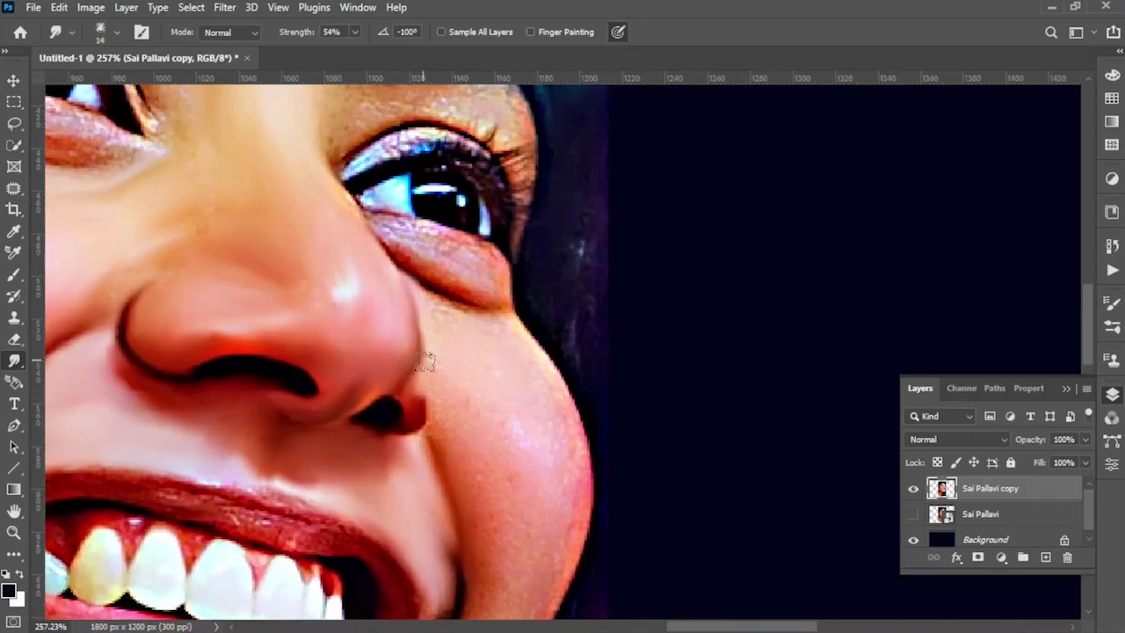
left_click_drag(419, 323, 311, 244)
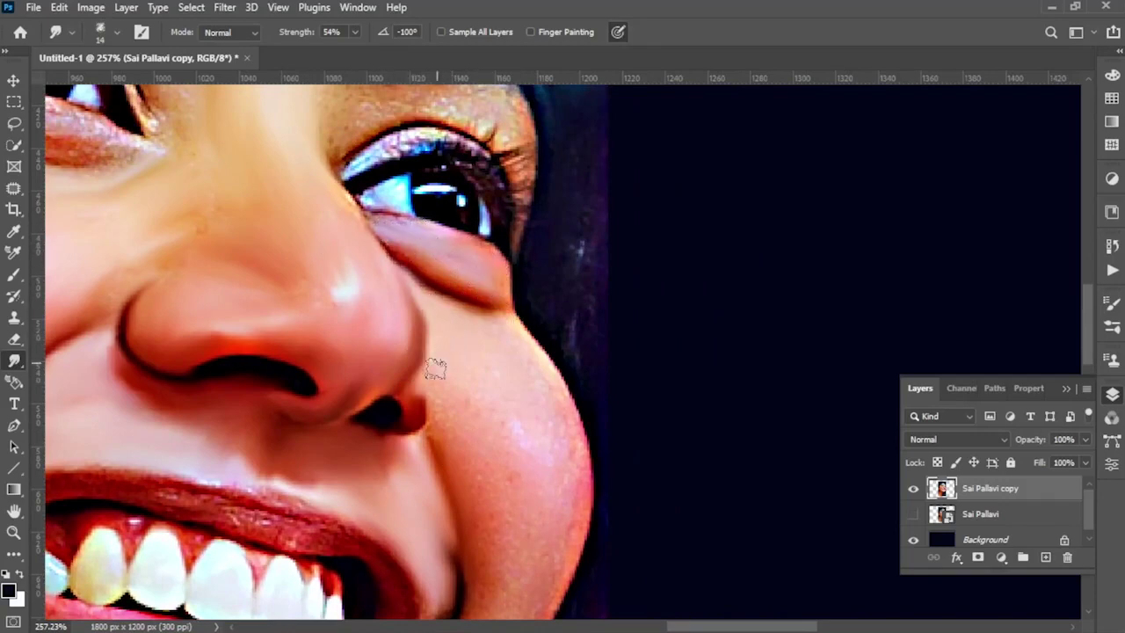
key("bracketright")
key("bracketright")
key("bracketright")
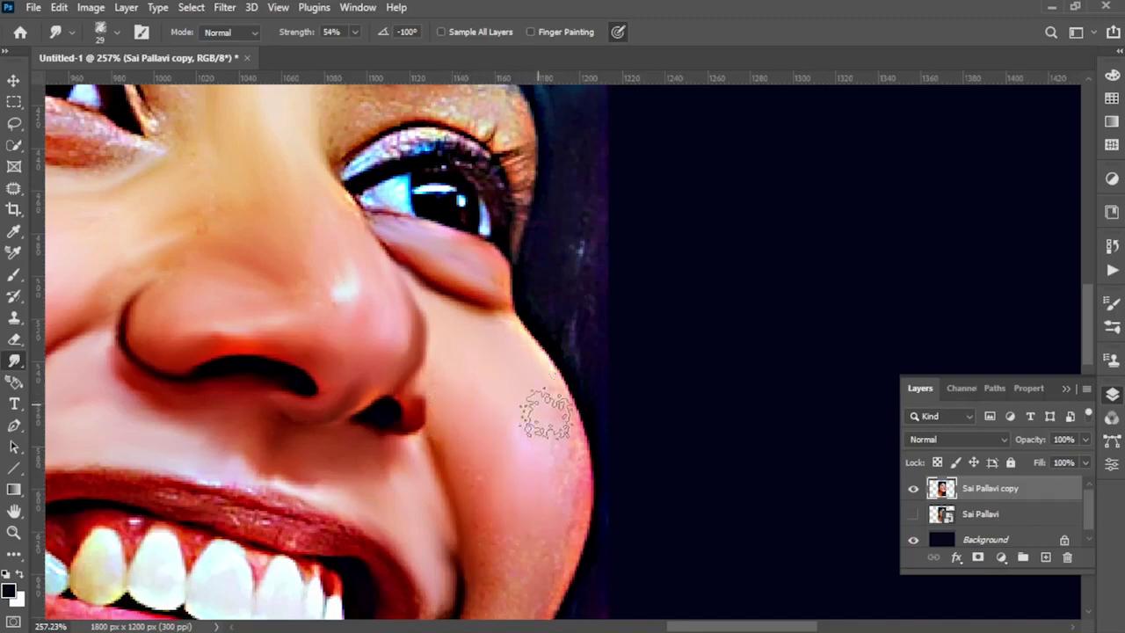
scroll(549, 439, "down", 5)
scroll(549, 439, "left", 2)
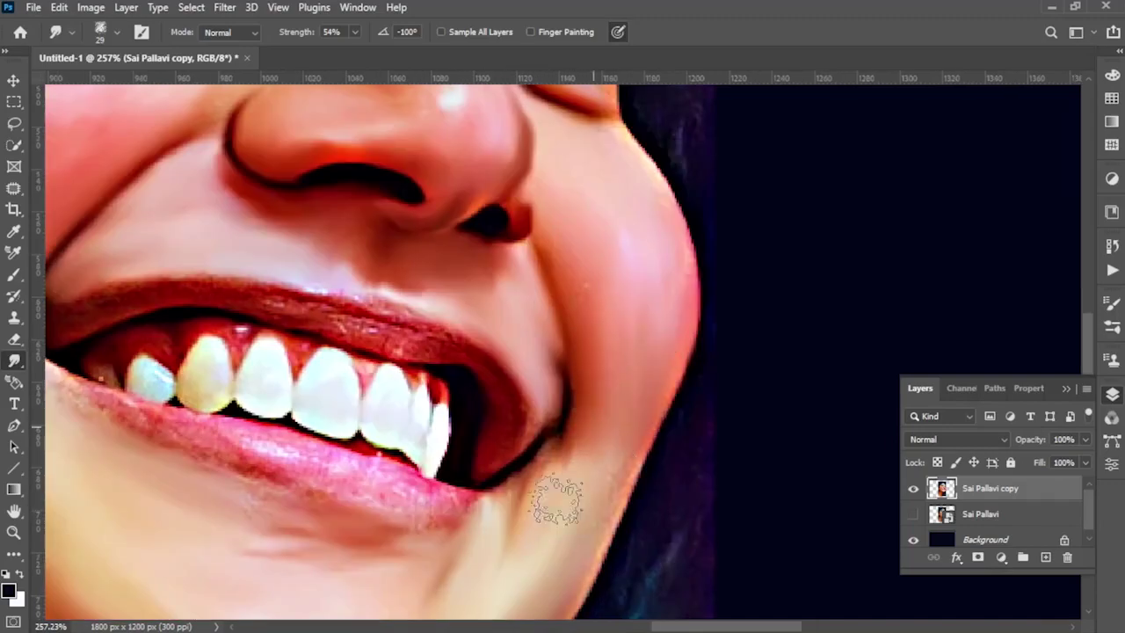
scroll(615, 440, "down", 5)
Step: Smooth the first eye's under-eye creases, lower lid and upper lid with a 16 px brush
scroll(614, 412, "down", 5)
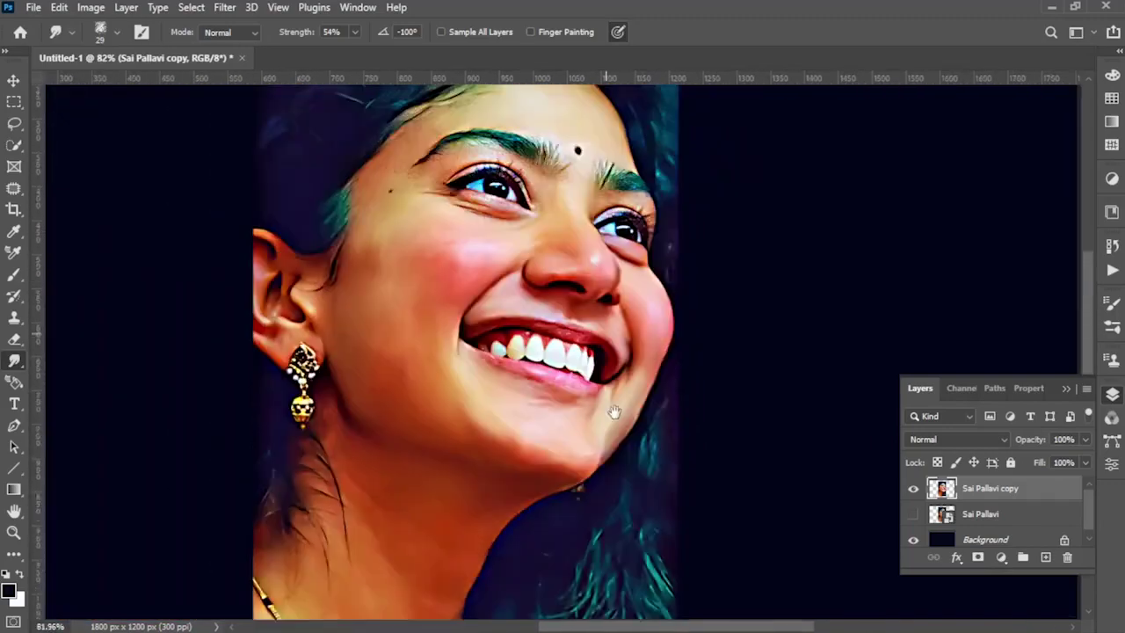
scroll(614, 412, "up", 3)
scroll(692, 349, "up", 4)
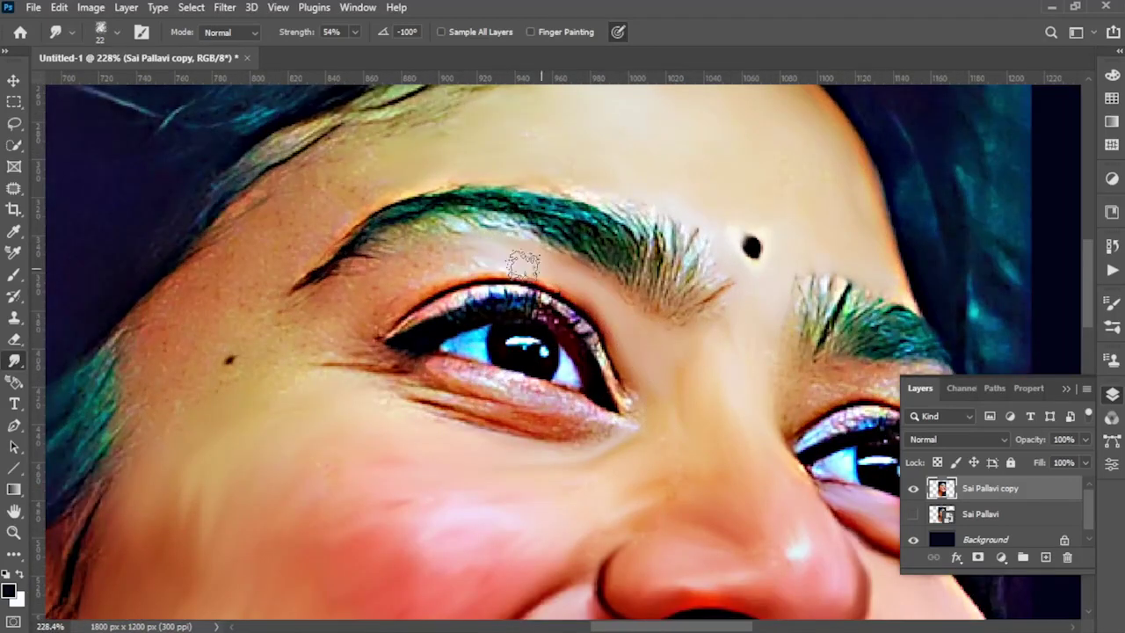
left_click_drag(377, 359, 304, 373)
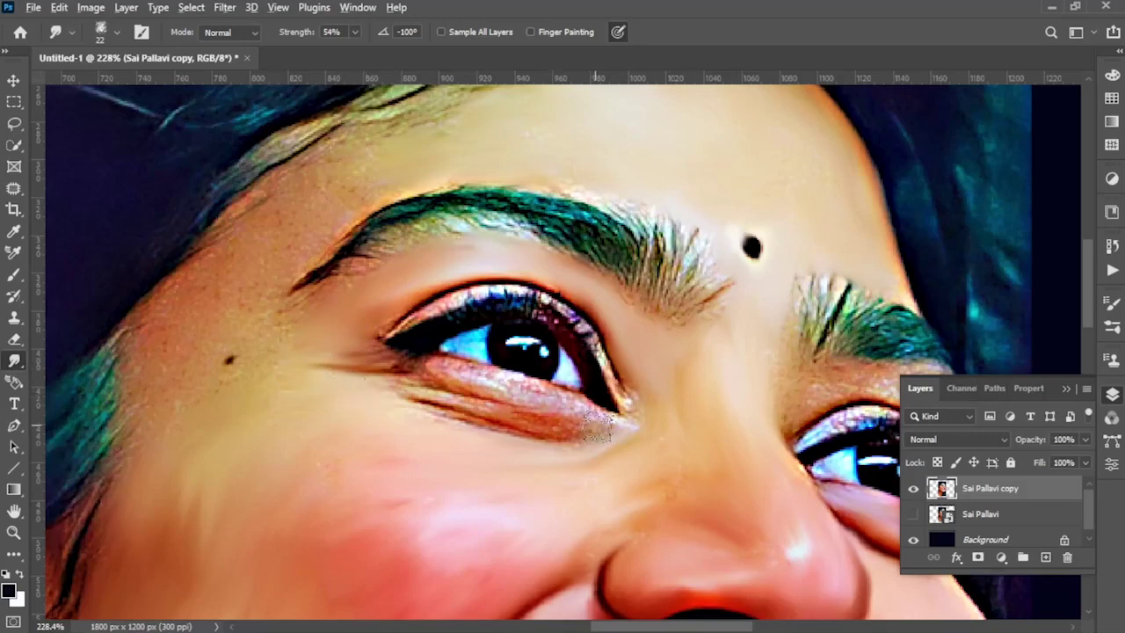
left_click_drag(598, 429, 502, 390)
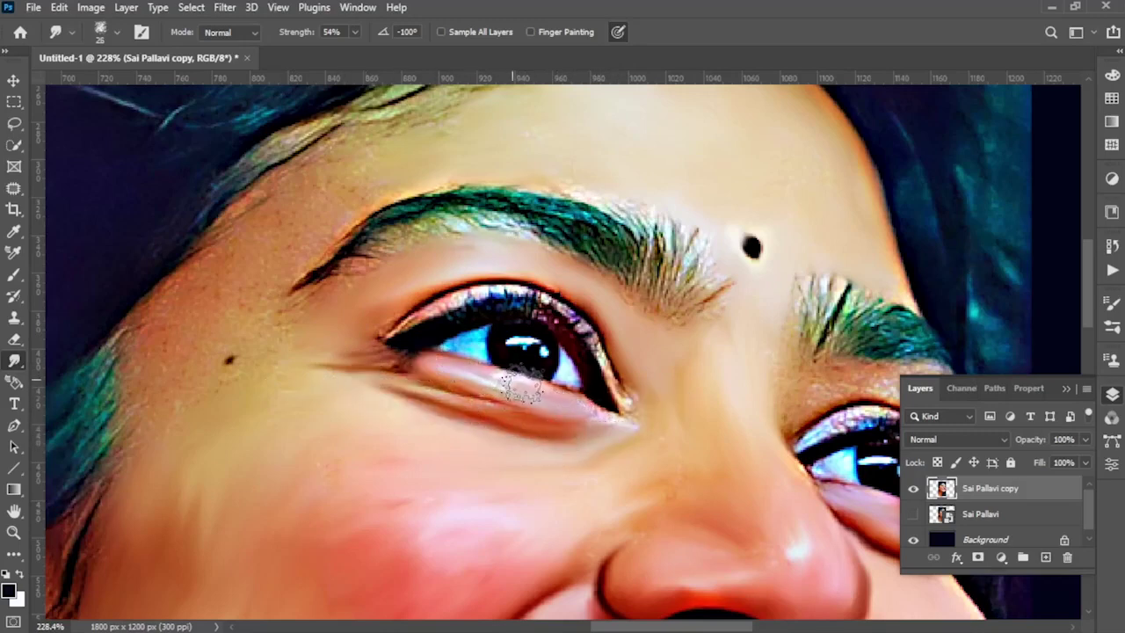
right_click(636, 414, "alt")
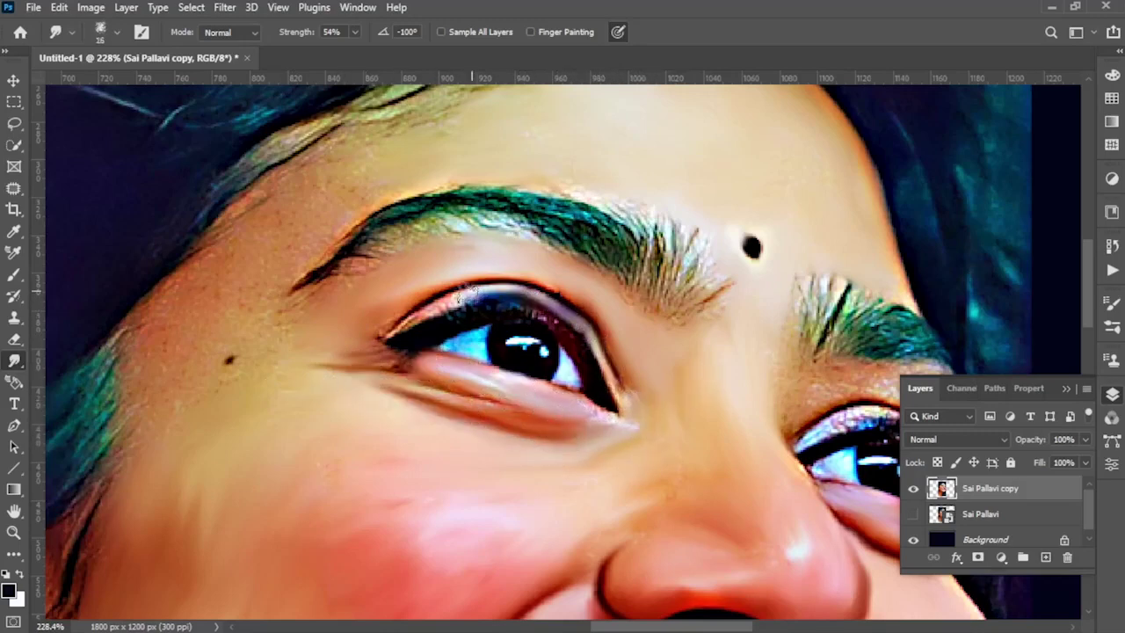
left_click_drag(465, 297, 635, 411)
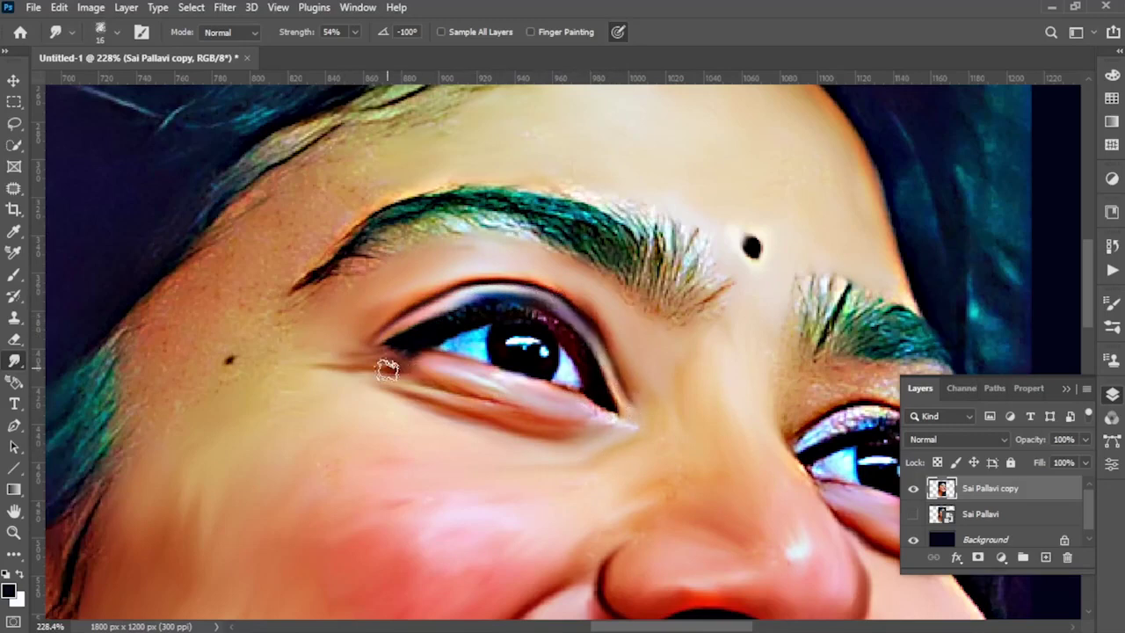
left_click_drag(387, 370, 428, 403)
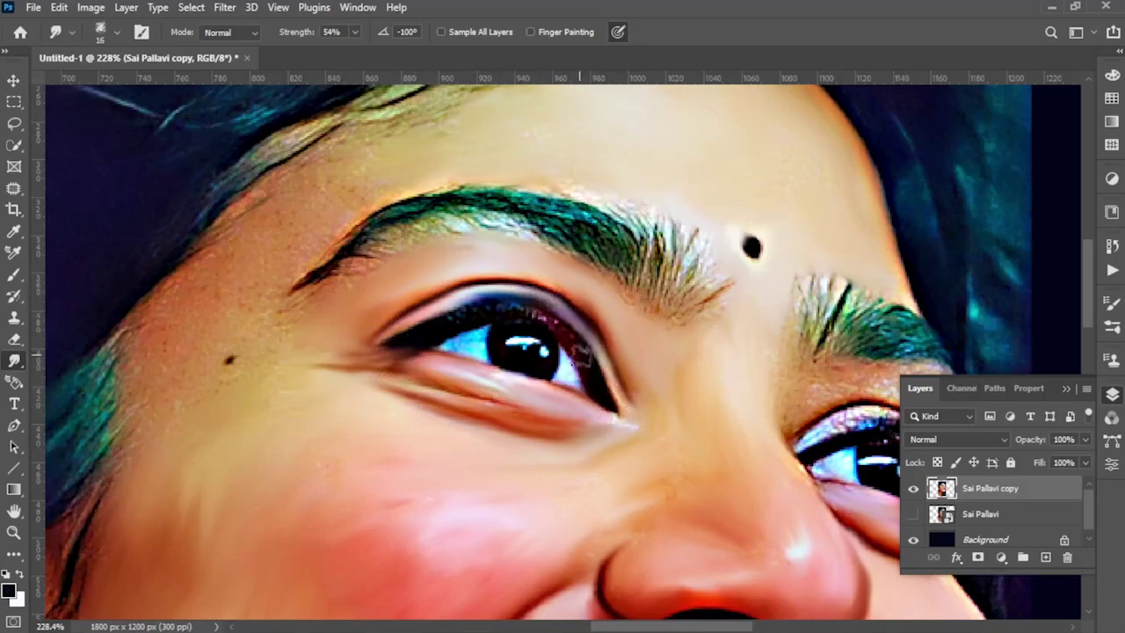
mouse_move(282, 214)
left_mouse_down()
mouse_move(427, 262)
mouse_move(402, 290)
left_mouse_up()
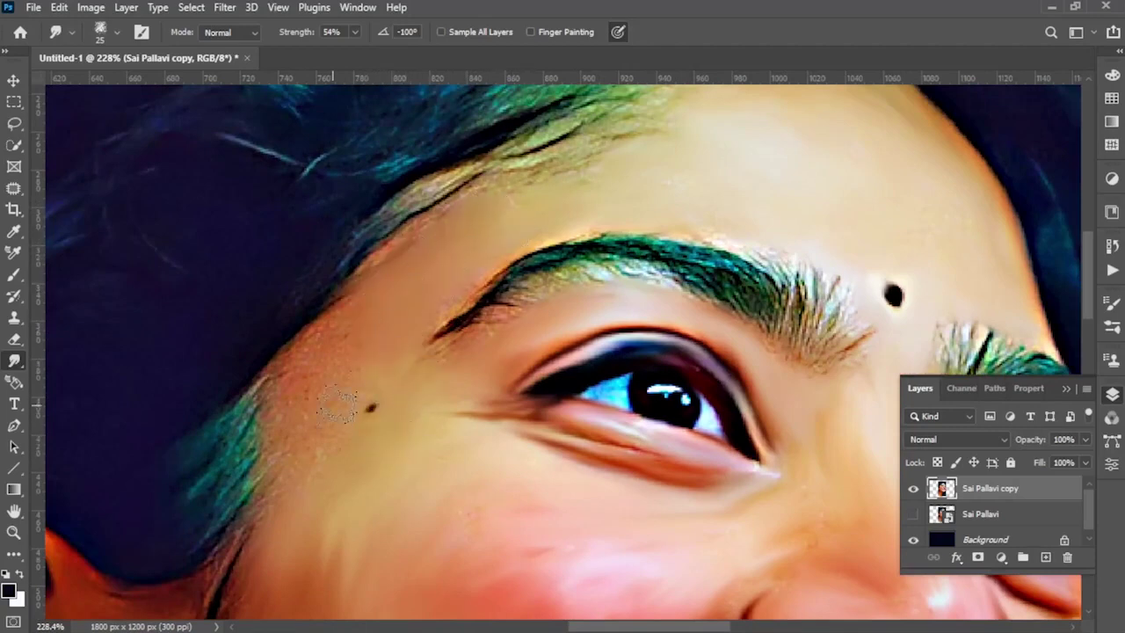
Step: Blend the right eye's outer lashes, upper eyelid and inner lower-lid corner at 15 px
left_click_drag(933, 411, 555, 362)
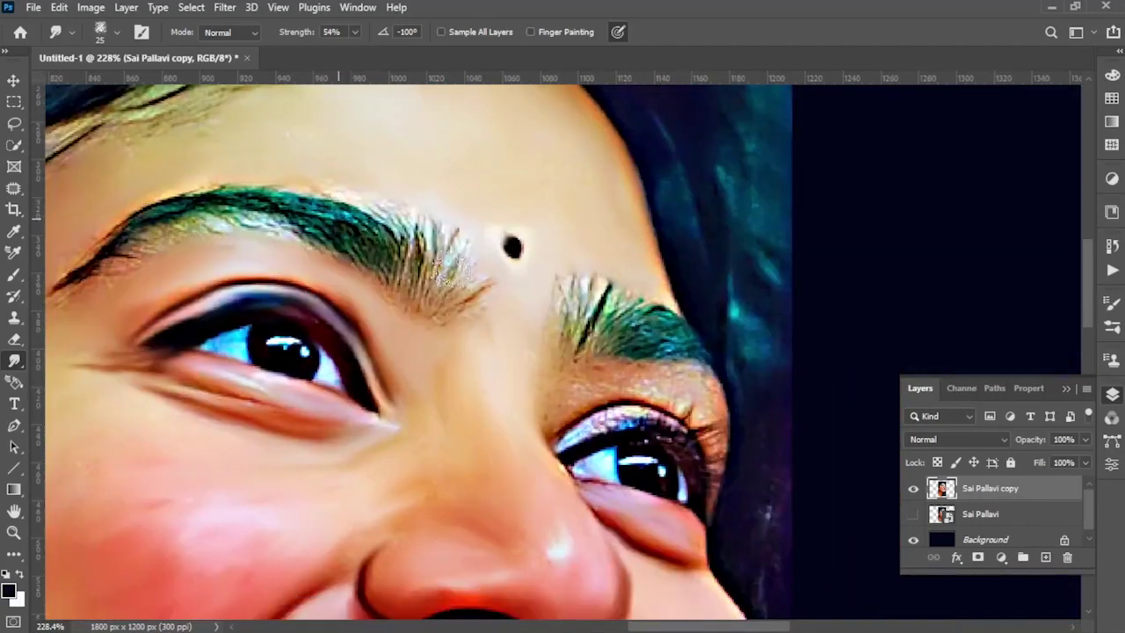
key("bracketleft")
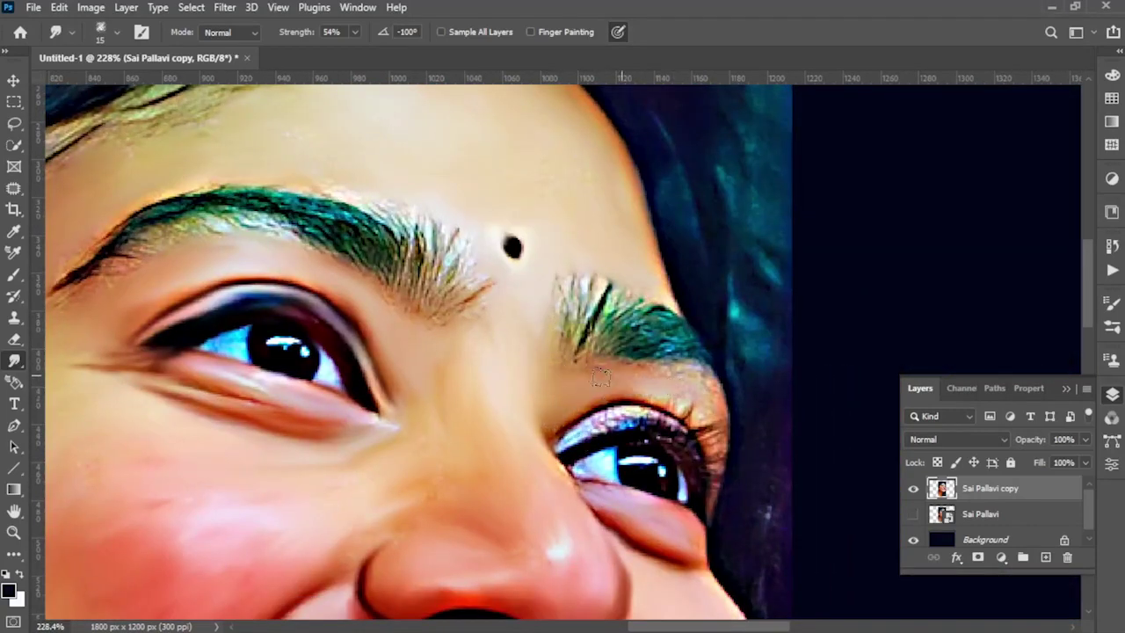
mouse_move(704, 384)
left_mouse_down()
mouse_move(683, 401)
mouse_move(716, 462)
mouse_move(703, 514)
left_mouse_up()
mouse_move(600, 421)
left_mouse_down()
mouse_move(567, 433)
mouse_move(616, 413)
mouse_move(585, 422)
mouse_move(694, 444)
mouse_move(614, 402)
left_mouse_up()
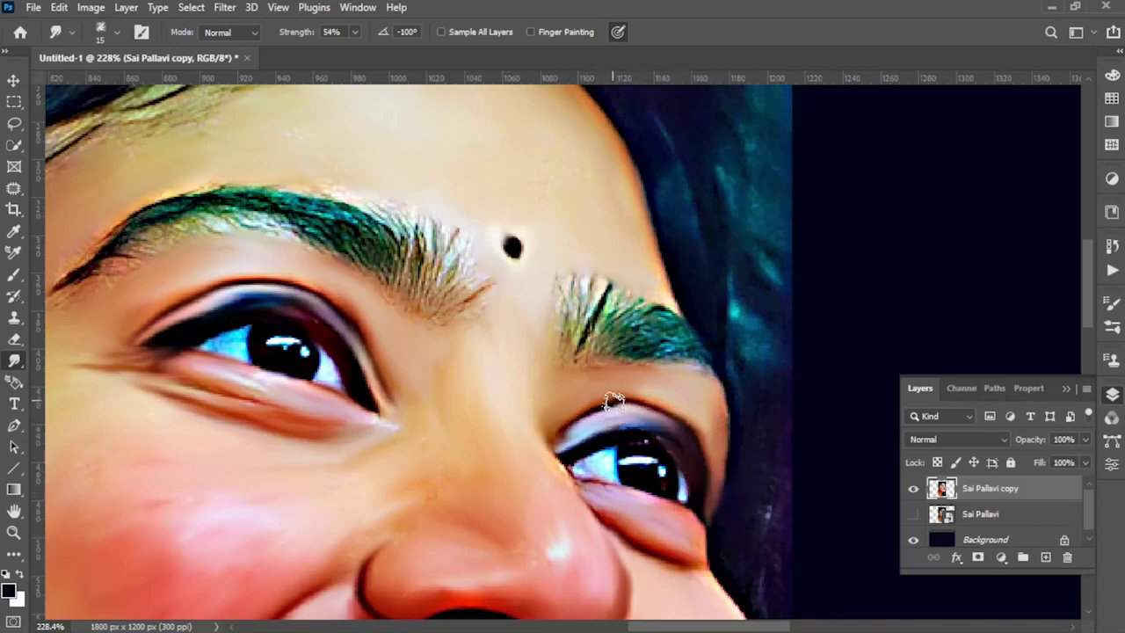
left_click_drag(596, 486, 544, 448)
left_click_drag(664, 538, 601, 415)
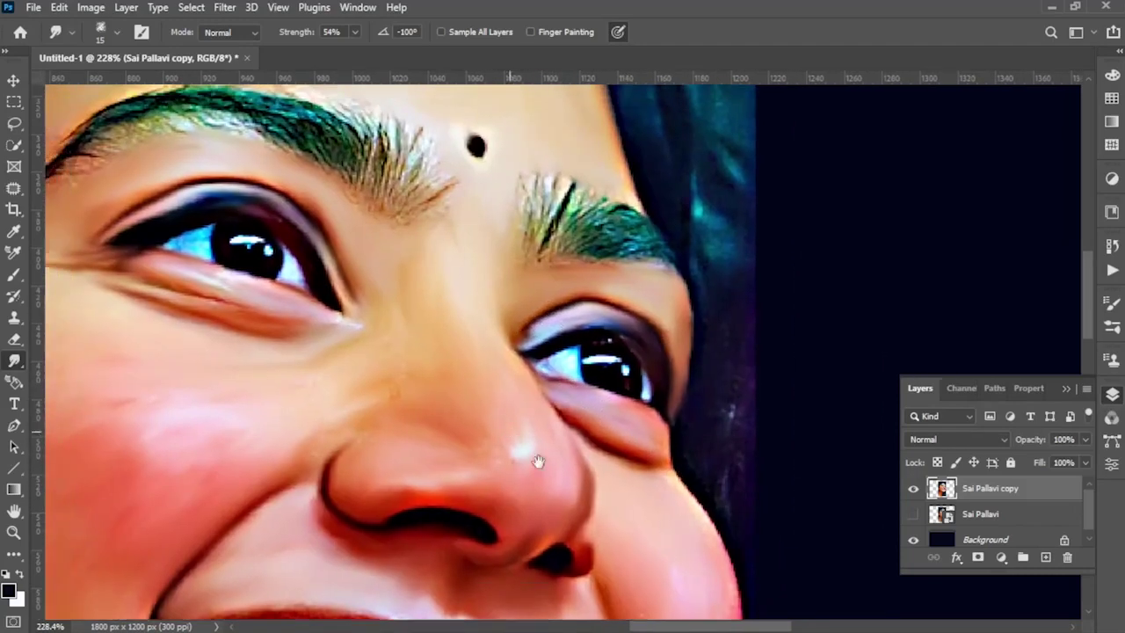
left_click_drag(511, 194, 763, 359)
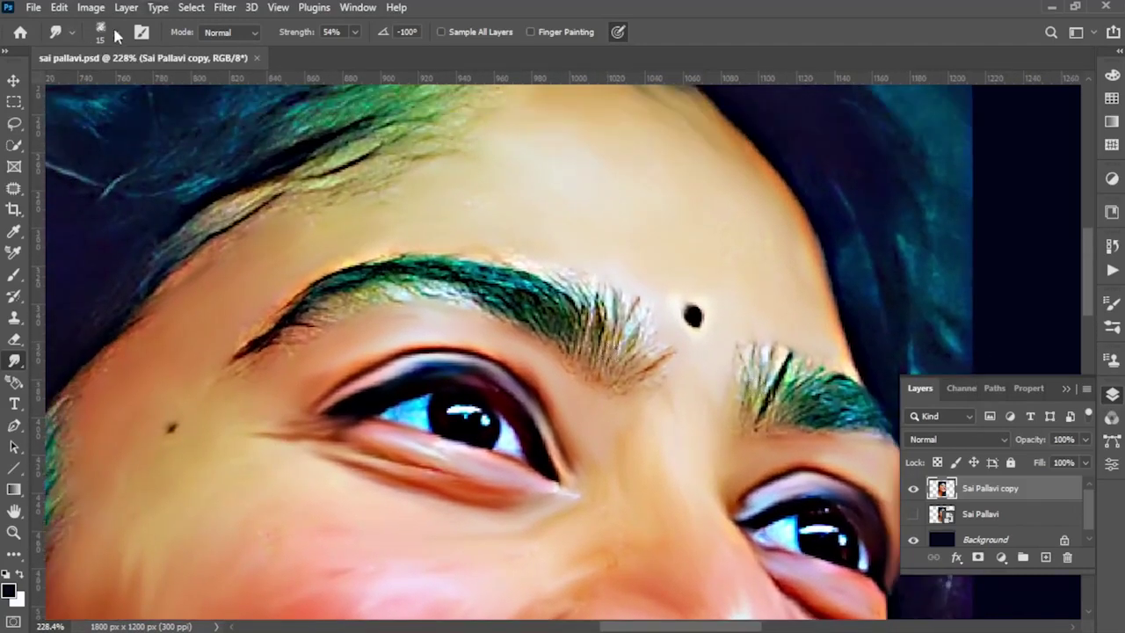
left_click(105, 31)
Step: Choose a hair brush at 63% strength and streak the left eyebrow into strands
left_click(201, 432)
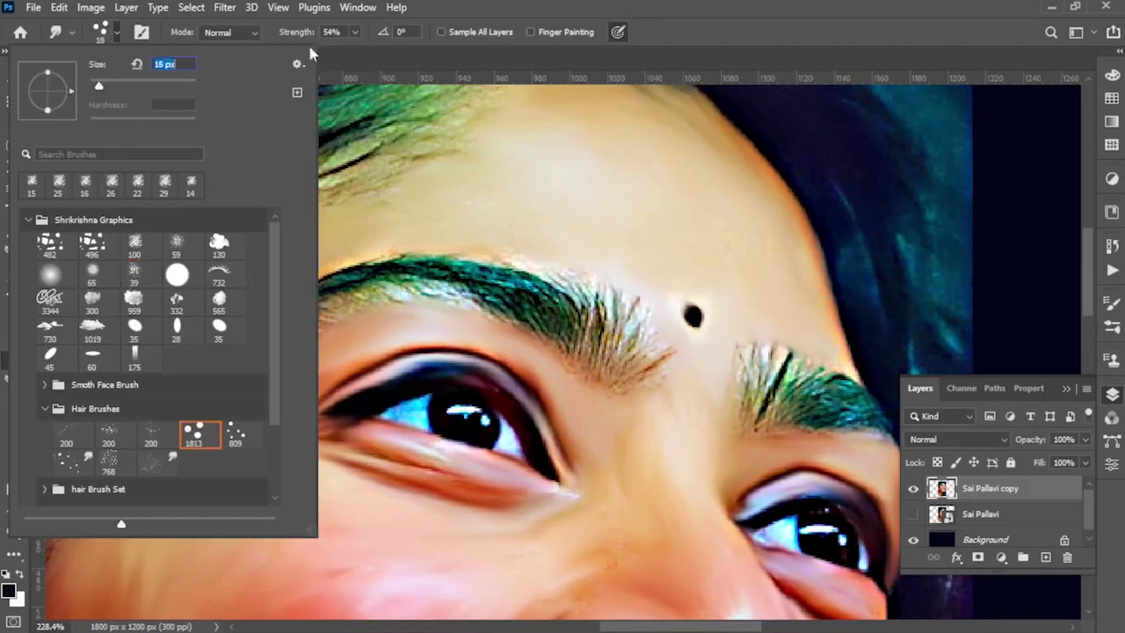
key("Return")
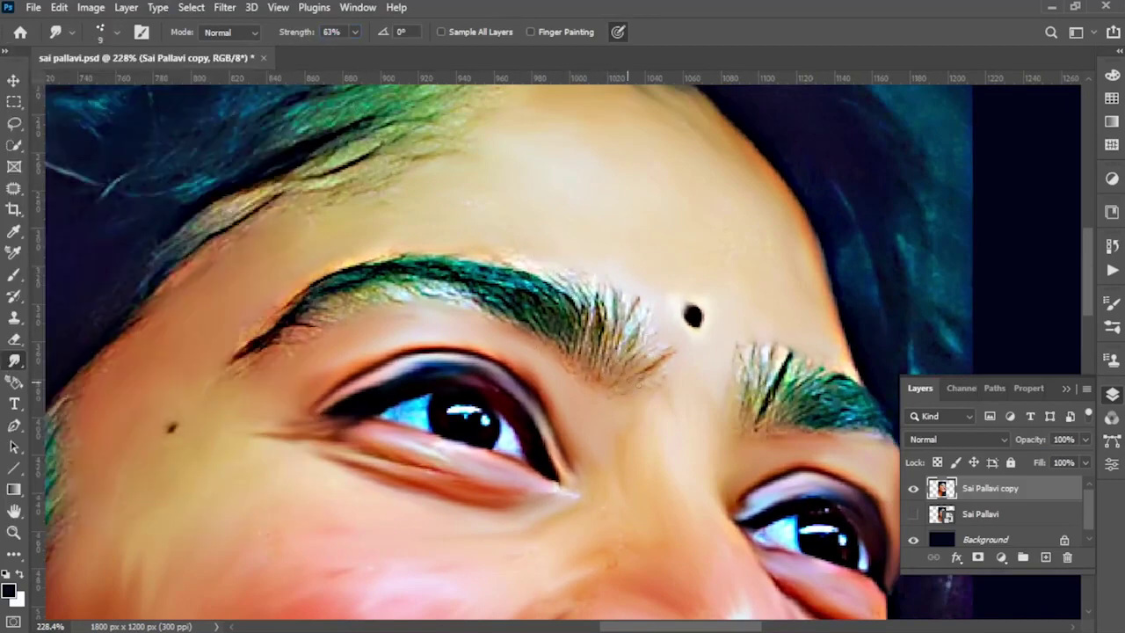
left_click_drag(660, 344, 524, 281)
left_click_drag(567, 356, 532, 286)
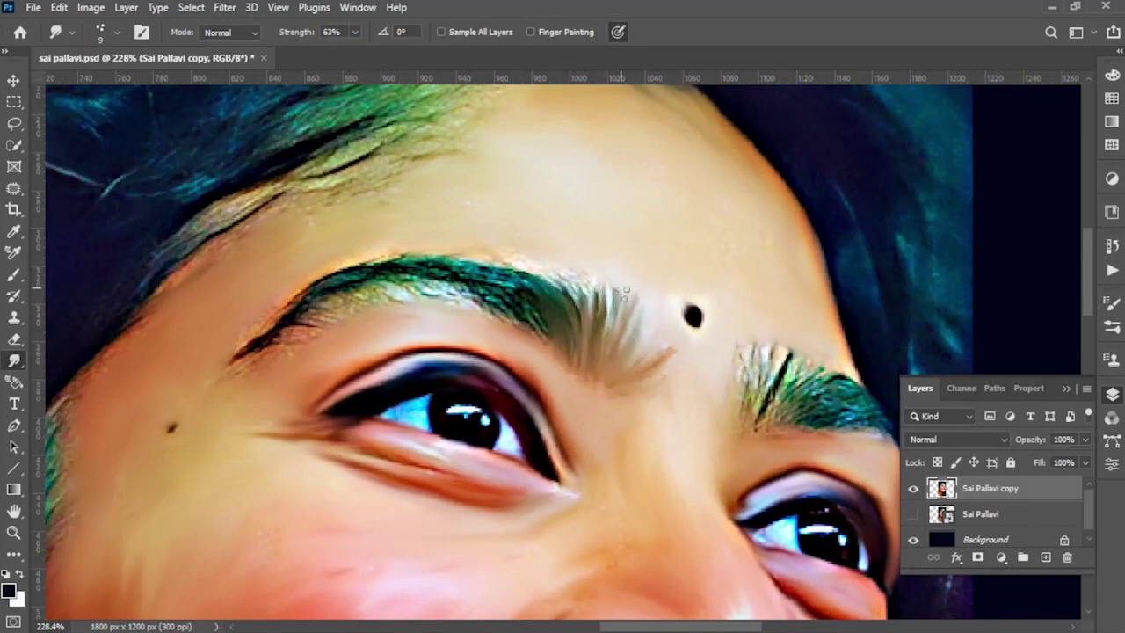
mouse_move(519, 287)
left_mouse_down()
mouse_move(352, 295)
mouse_move(412, 298)
left_mouse_up()
mouse_move(332, 265)
left_mouse_down()
mouse_move(242, 351)
mouse_move(299, 325)
mouse_move(261, 343)
mouse_move(271, 348)
left_mouse_up()
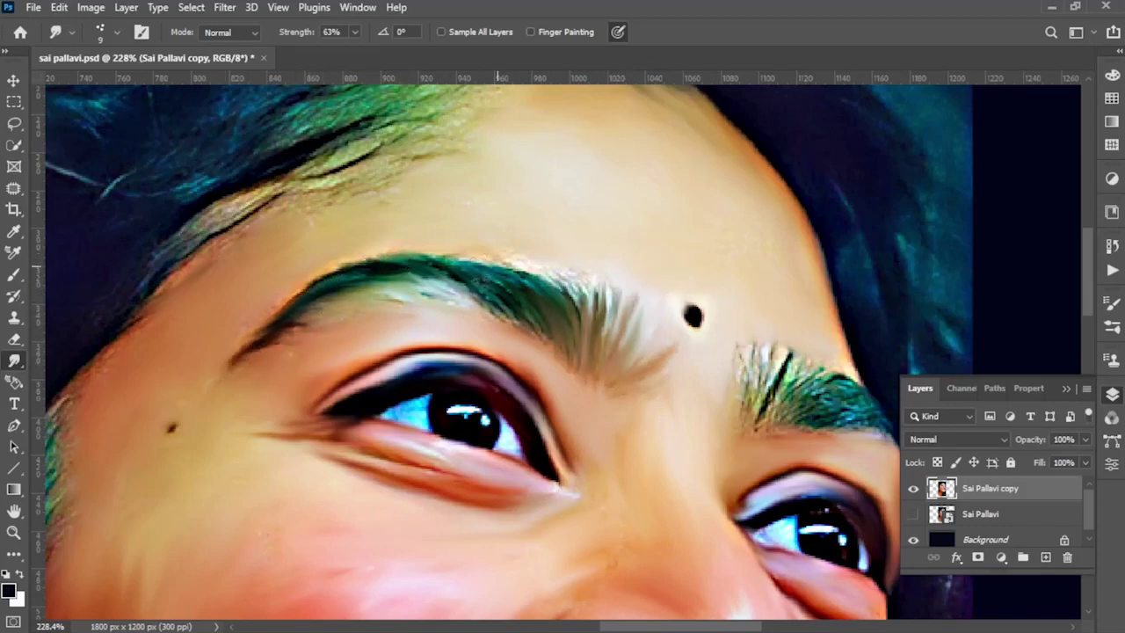
mouse_move(492, 286)
left_mouse_down()
mouse_move(387, 283)
mouse_move(307, 310)
left_mouse_up()
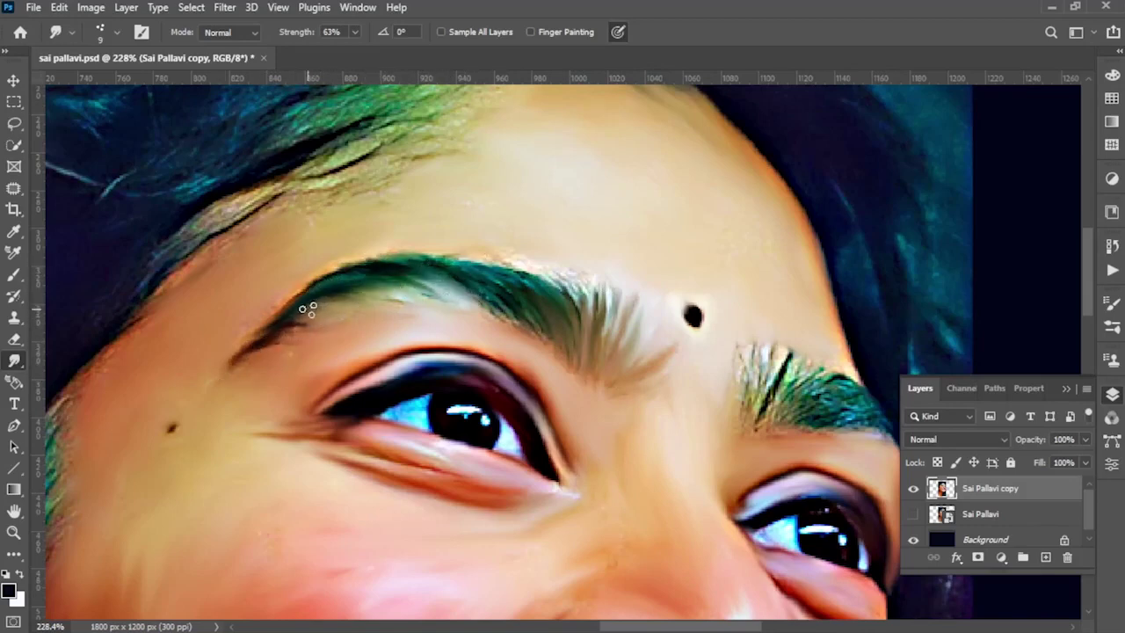
left_click_drag(571, 297, 559, 279)
left_click_drag(589, 317, 580, 290)
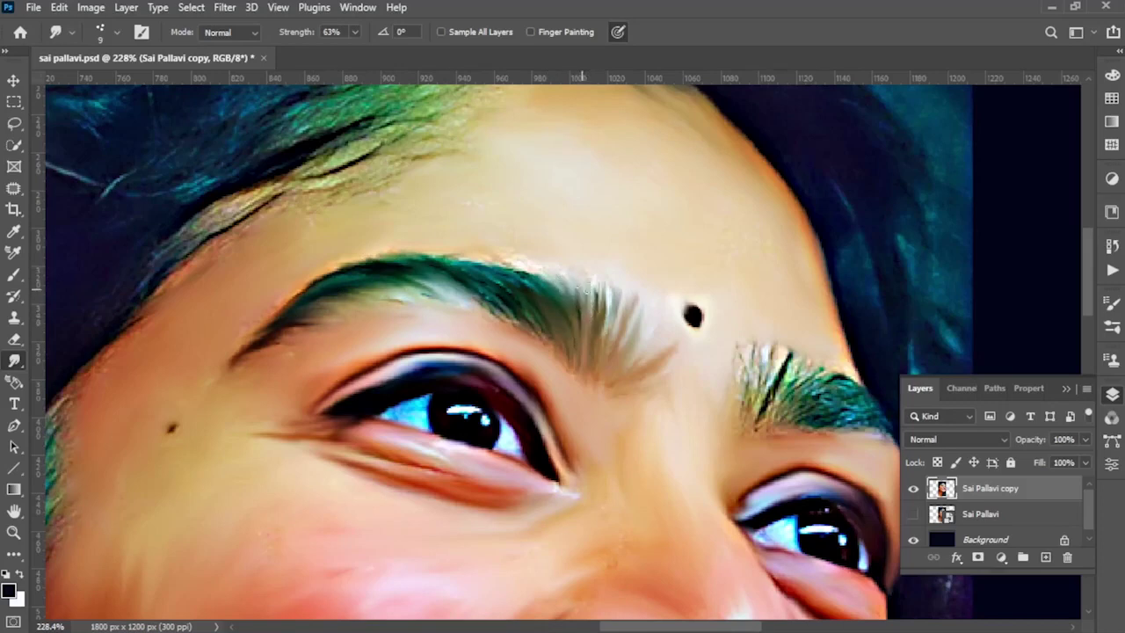
Step: Streak the right eyebrow's green hairs and enlarge the brush to 11 px
left_click_drag(702, 338, 429, 280)
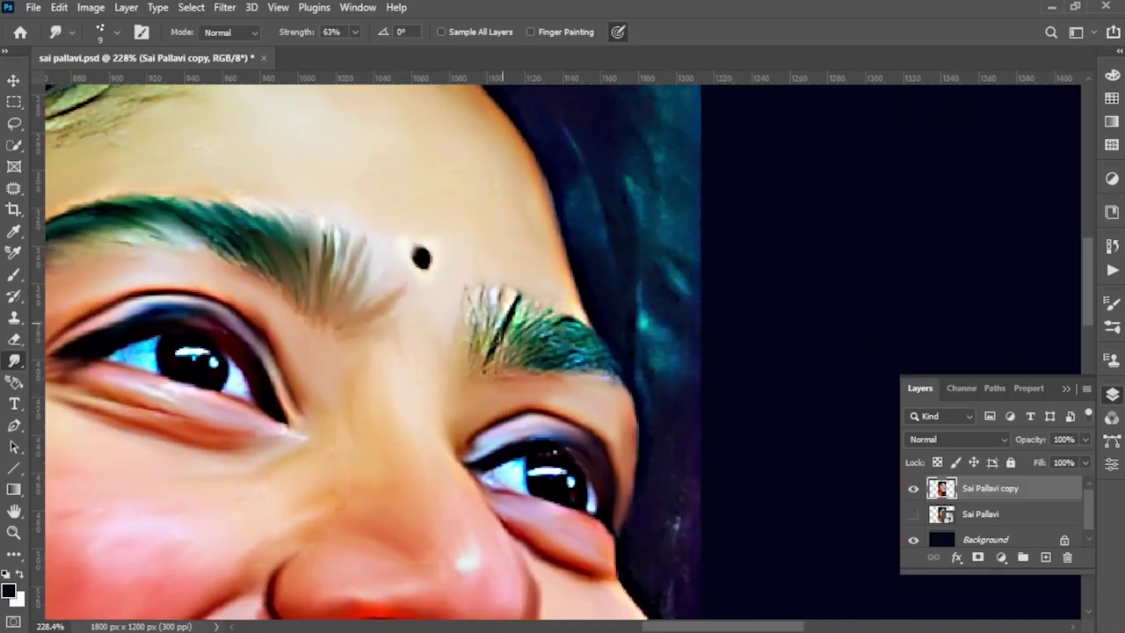
mouse_move(465, 315)
left_mouse_down()
mouse_move(479, 292)
mouse_move(497, 303)
left_mouse_up()
left_click_drag(513, 350, 545, 313)
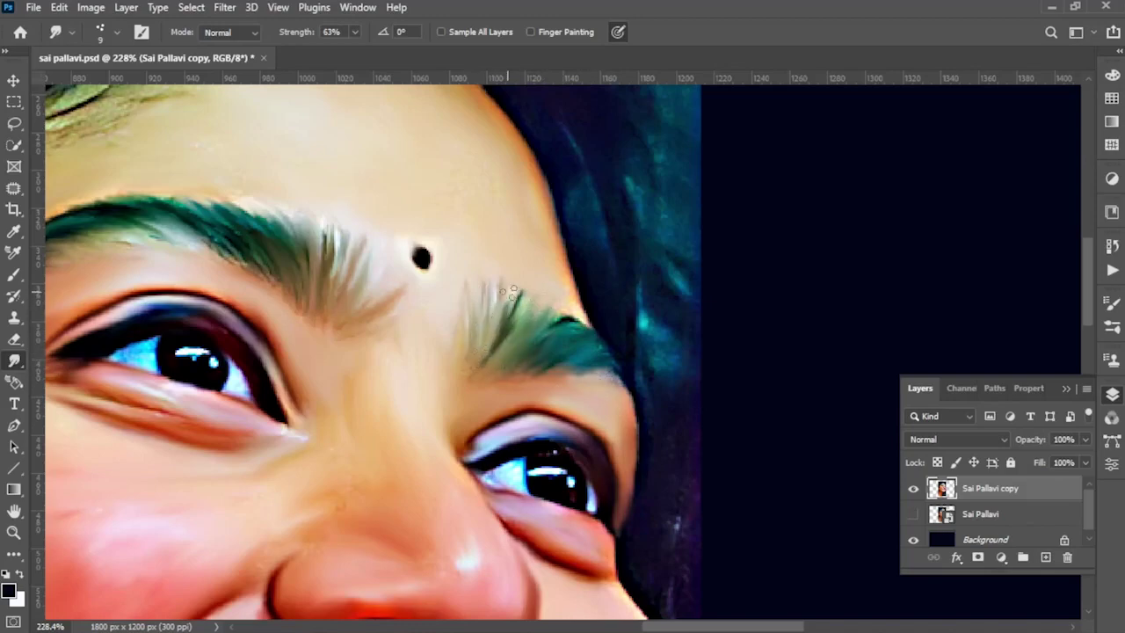
scroll(510, 290, "down", 5)
scroll(343, 220, "up", 5)
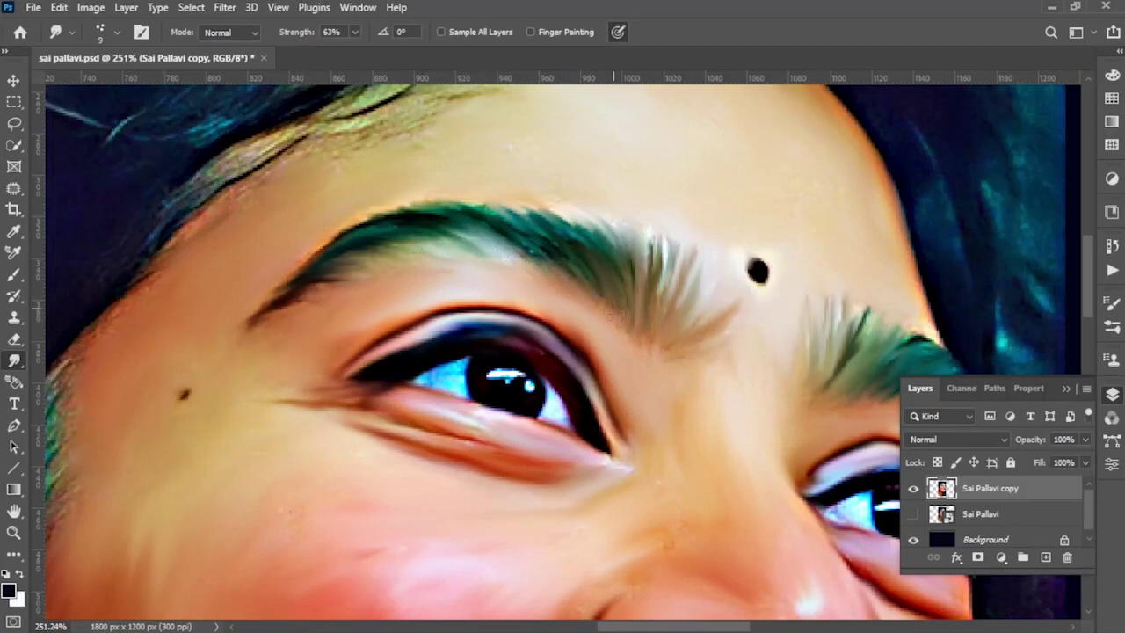
left_click_drag(606, 321, 532, 266)
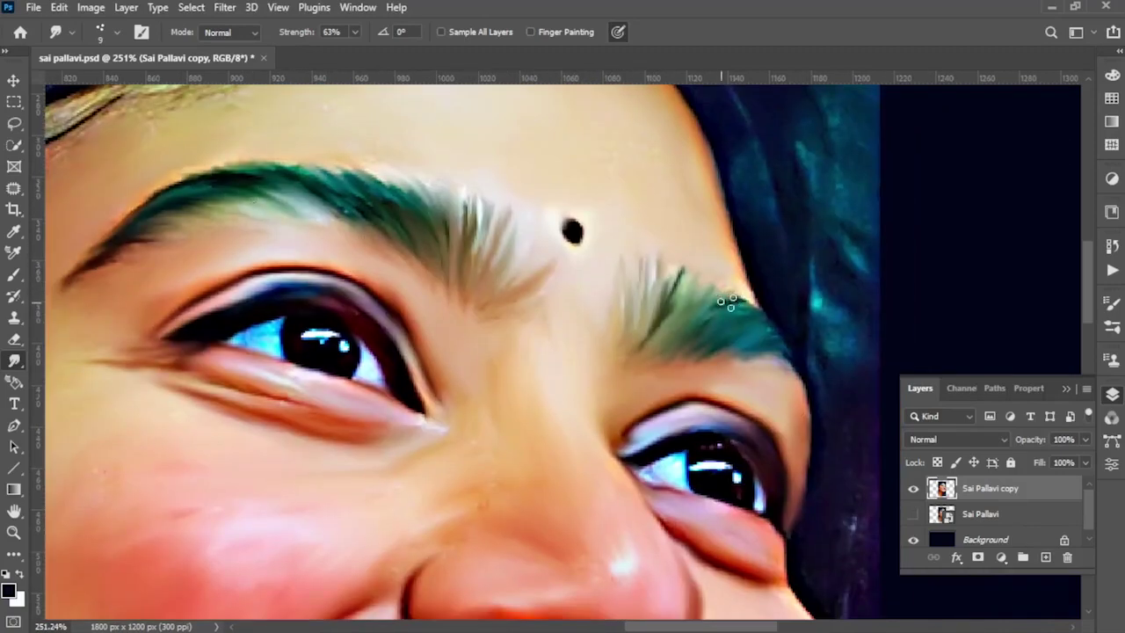
left_click(71, 32)
key("Escape")
key("bracketright")
scroll(460, 347, "up", 3)
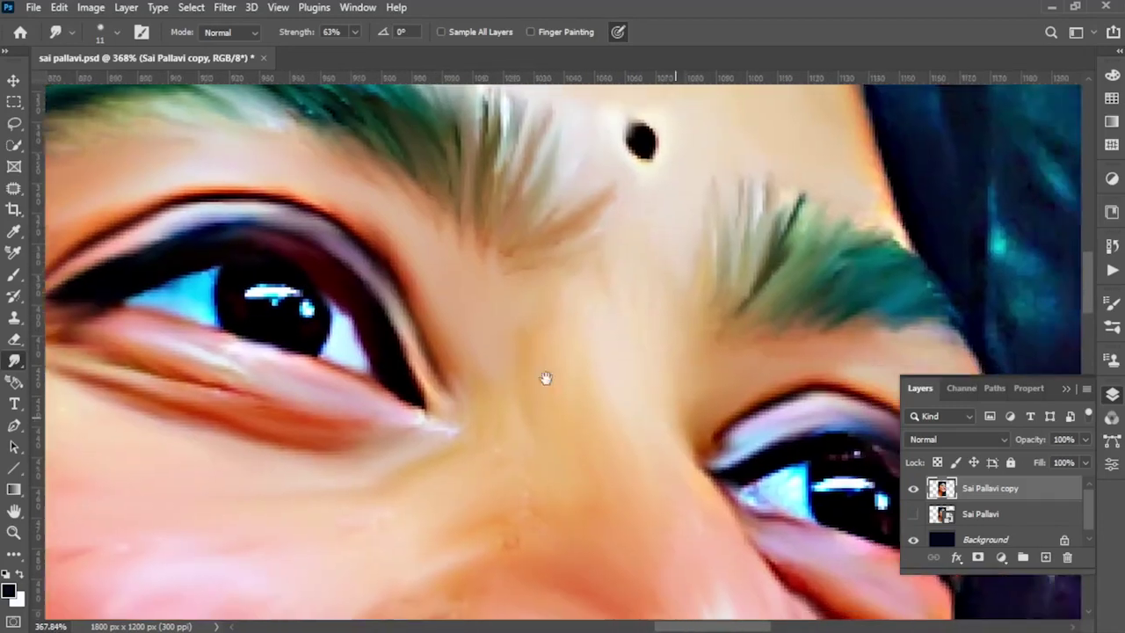
Step: Sample the orange skin tone from the cheek and smear it across the first iris
left_click_drag(545, 376, 402, 352)
left_click(9, 590)
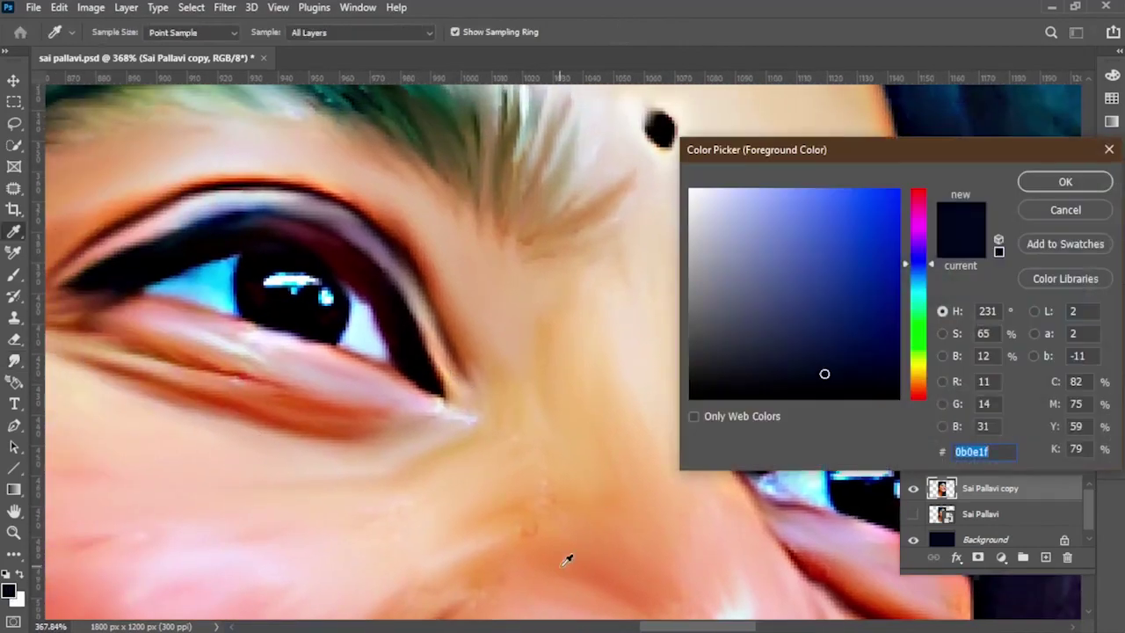
left_click(566, 560)
key("Return")
scroll(472, 327, "up", 1)
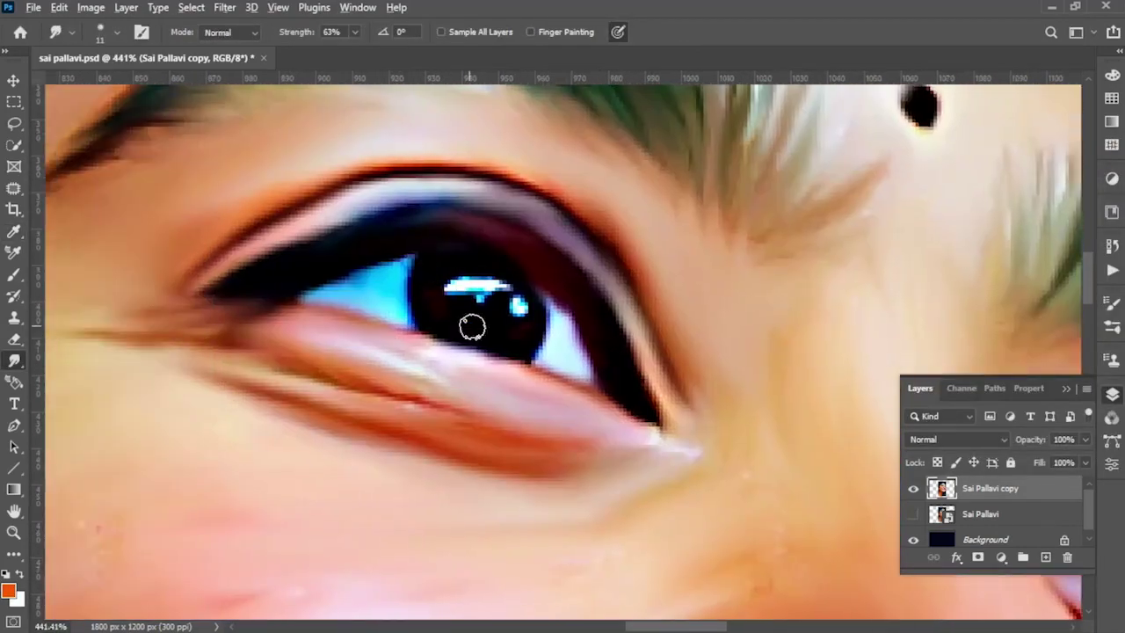
mouse_move(472, 329)
left_mouse_down()
mouse_move(452, 319)
mouse_move(429, 264)
mouse_move(489, 332)
mouse_move(535, 326)
mouse_move(454, 329)
mouse_move(433, 286)
mouse_move(470, 279)
mouse_move(453, 267)
left_mouse_up()
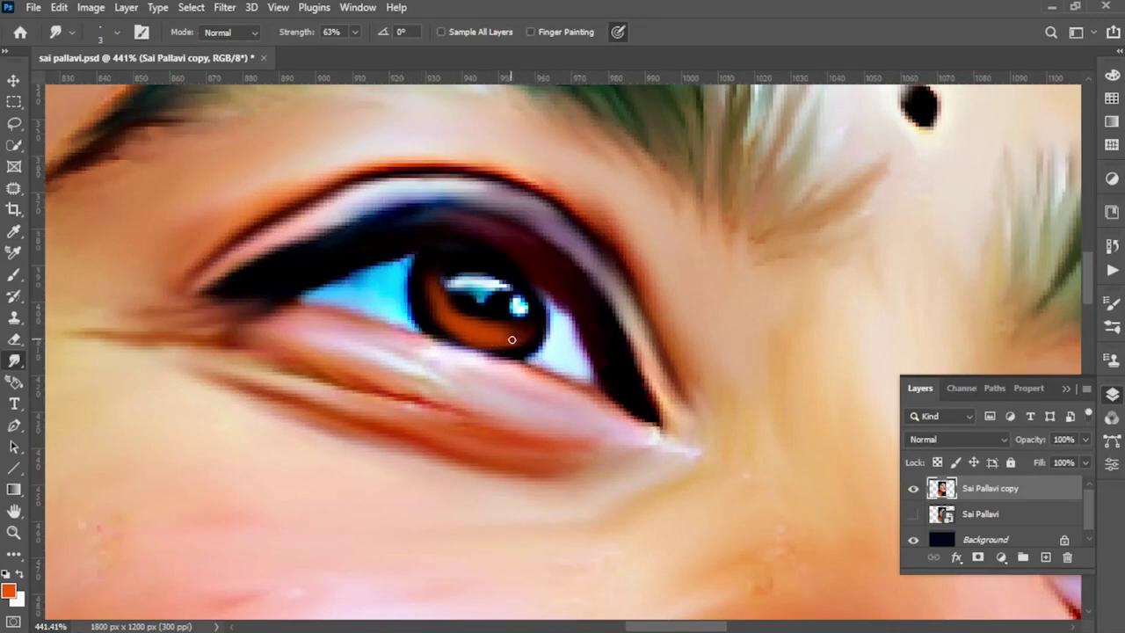
Step: With a smaller brush, streak orange into the other iris and soften its catchlight and rim
scroll(487, 299, "right", 5)
scroll(422, 342, "right", 5)
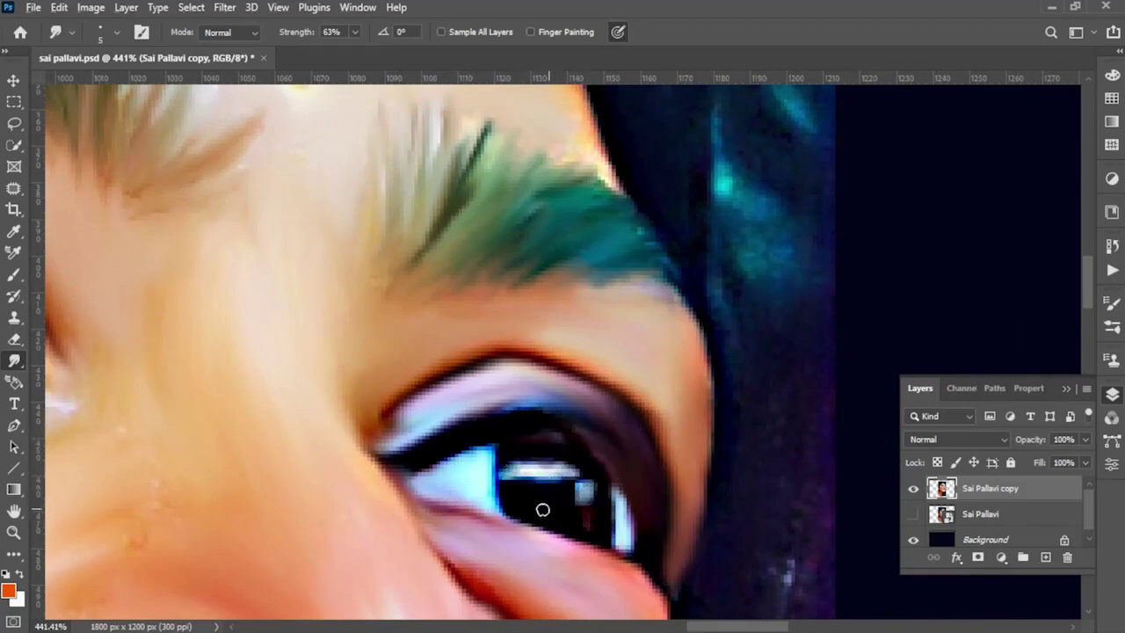
key("bracketleft")
key("bracketleft")
key("bracketleft")
mouse_move(554, 512)
left_mouse_down()
mouse_move(597, 517)
mouse_move(547, 509)
left_mouse_up()
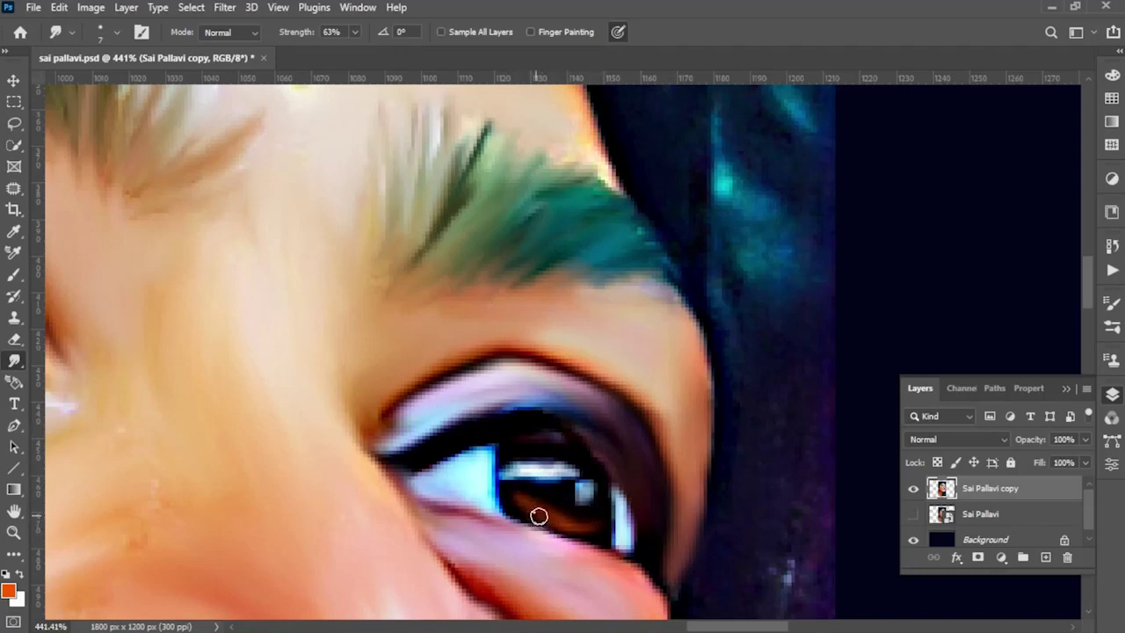
scroll(562, 509, "down", 3)
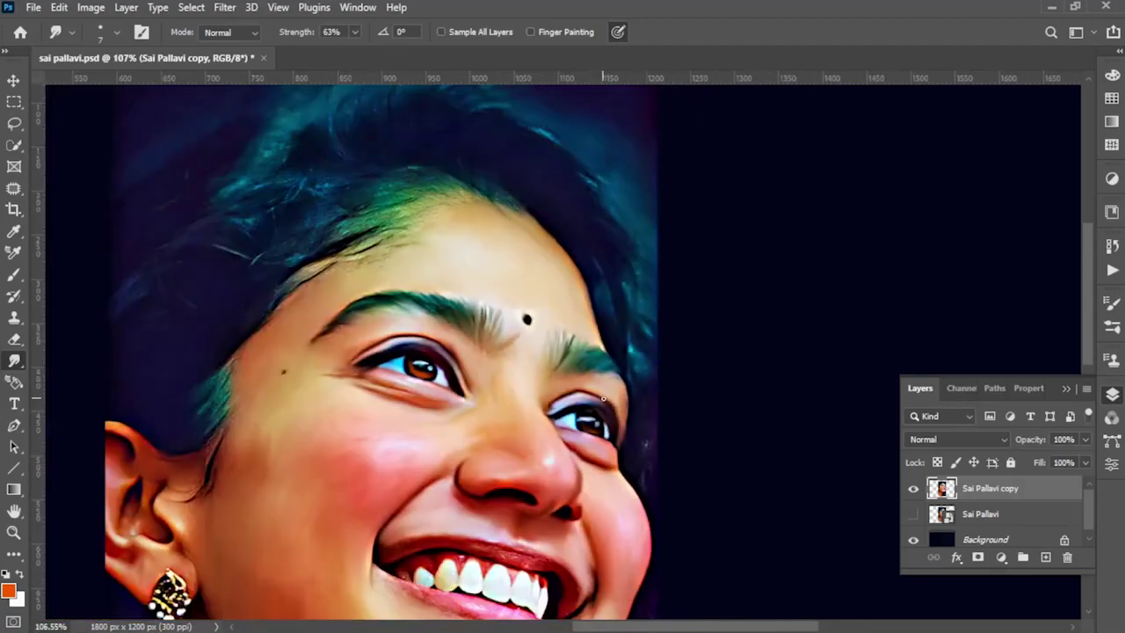
scroll(562, 509, "down", 3)
scroll(561, 509, "up", 2)
scroll(562, 509, "up", 2)
scroll(392, 331, "up", 2)
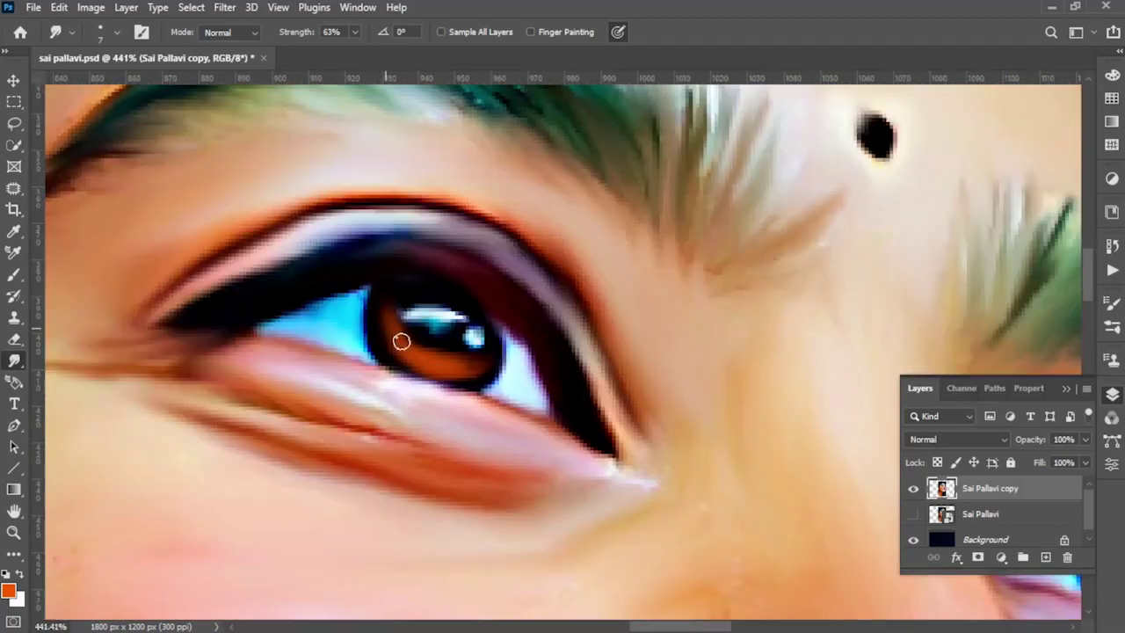
left_click_drag(391, 304, 399, 323)
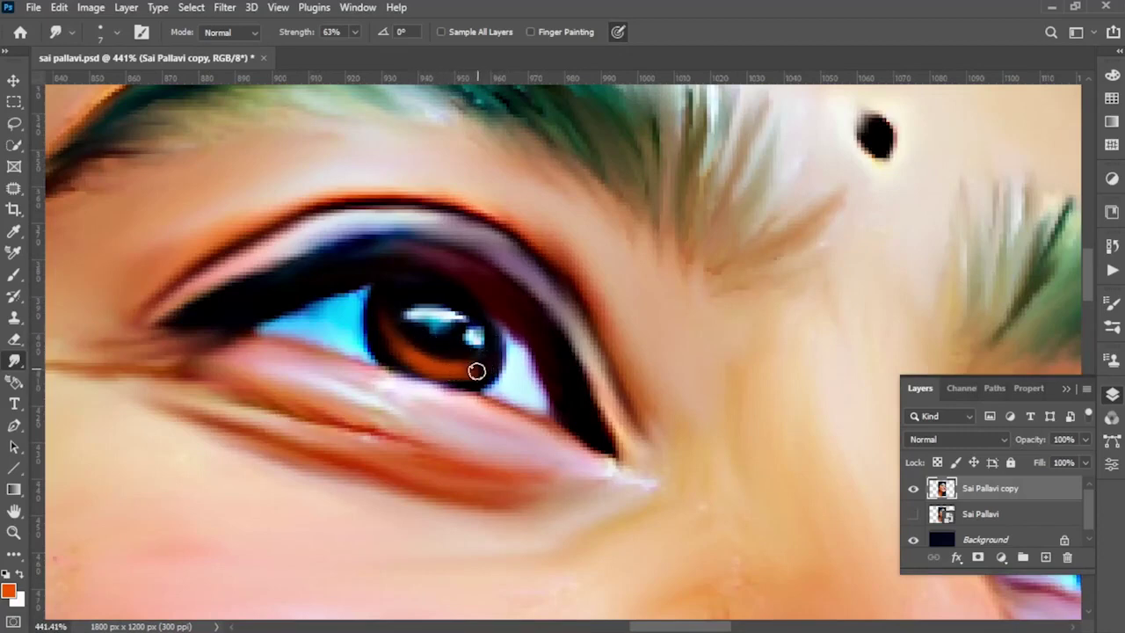
mouse_move(476, 371)
left_mouse_down()
mouse_move(372, 334)
mouse_move(432, 369)
left_mouse_up()
scroll(442, 303, "down", 3)
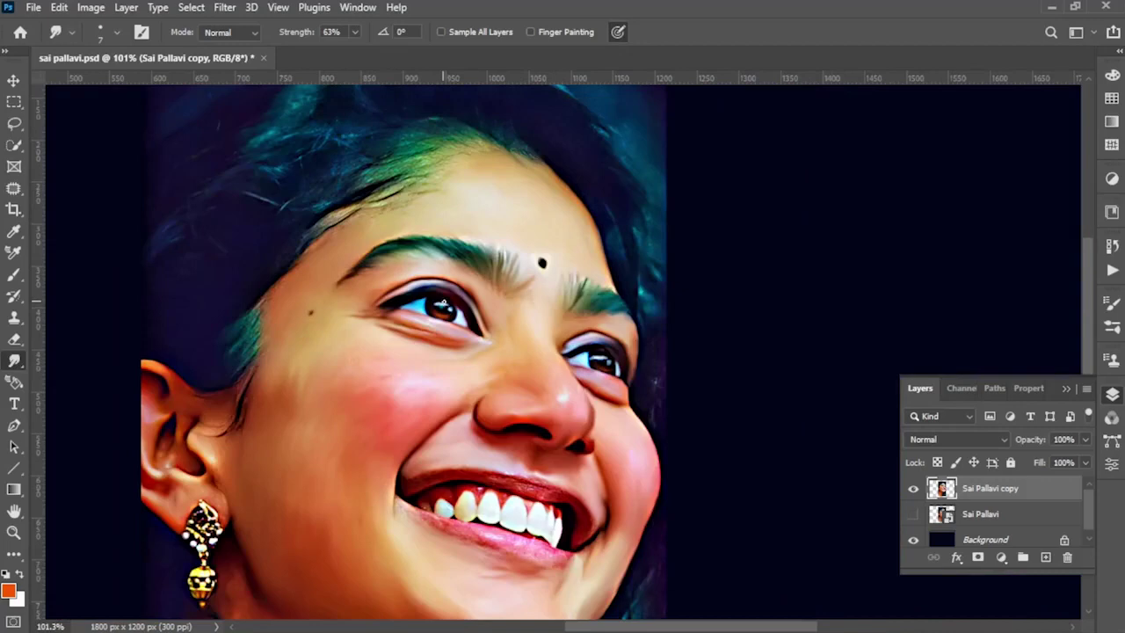
Step: Smudge the teeth and gumline smooth at 41% strength, swapping foreground and background colours
scroll(650, 352, "up", 3)
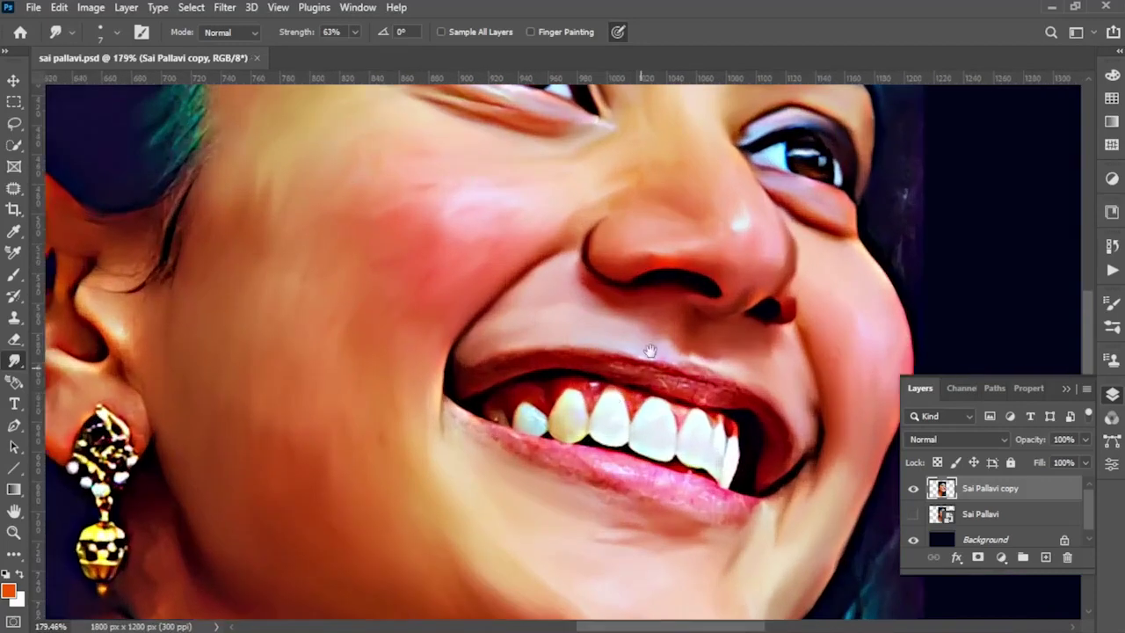
left_click_drag(650, 352, 606, 347)
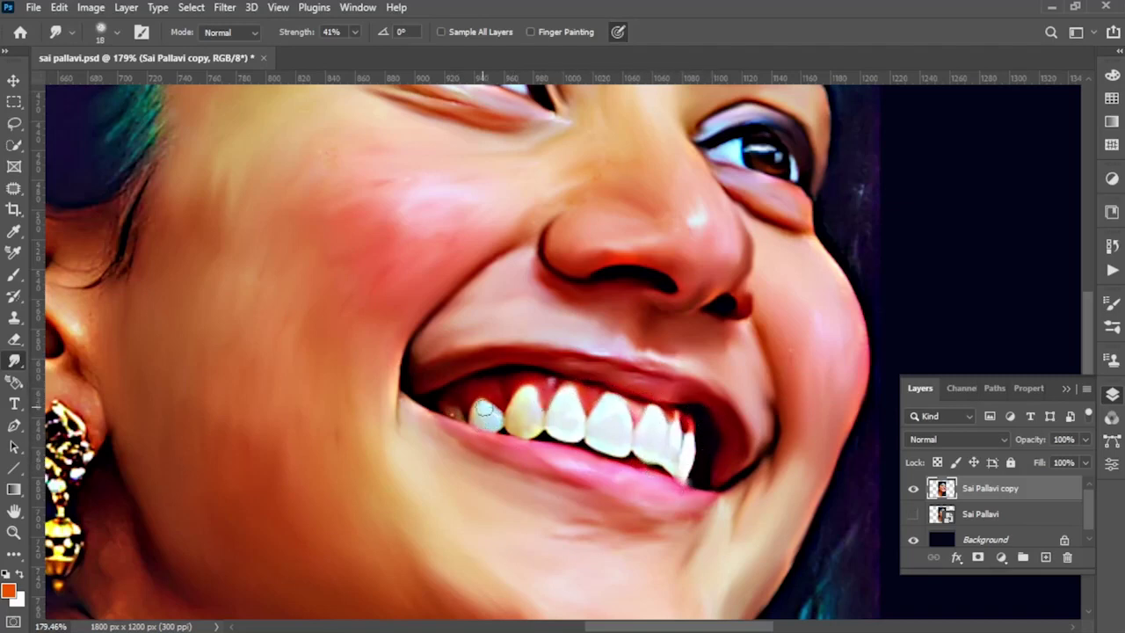
key("x")
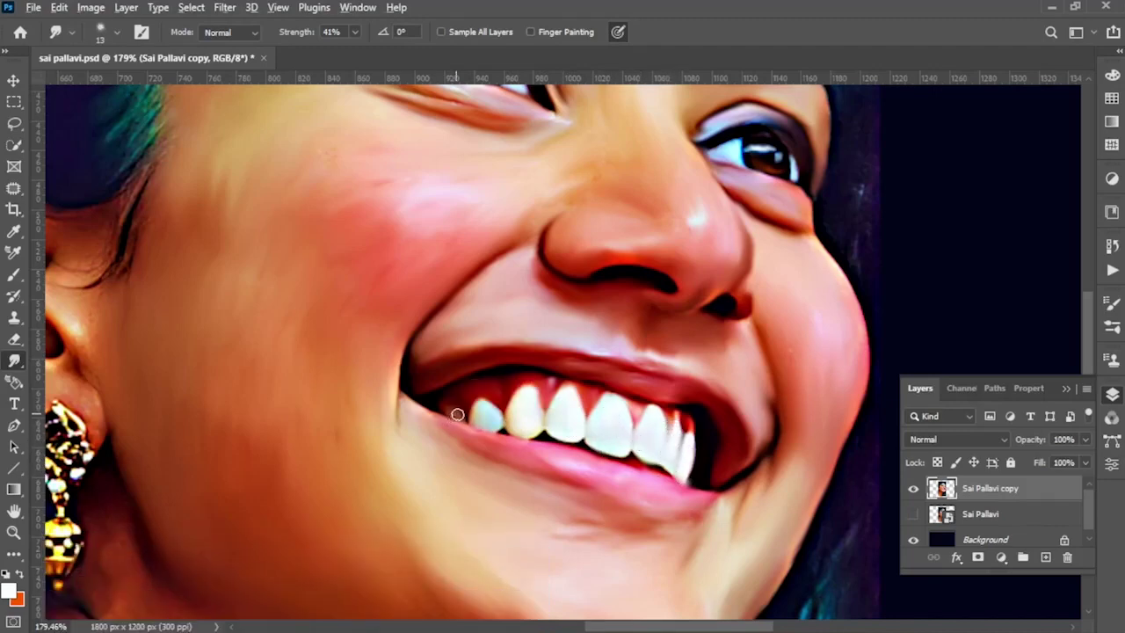
scroll(523, 327, "down", 3)
Step: Smooth the left ear's crease shading up to its rim into soft strokes
scroll(524, 327, "left", 3)
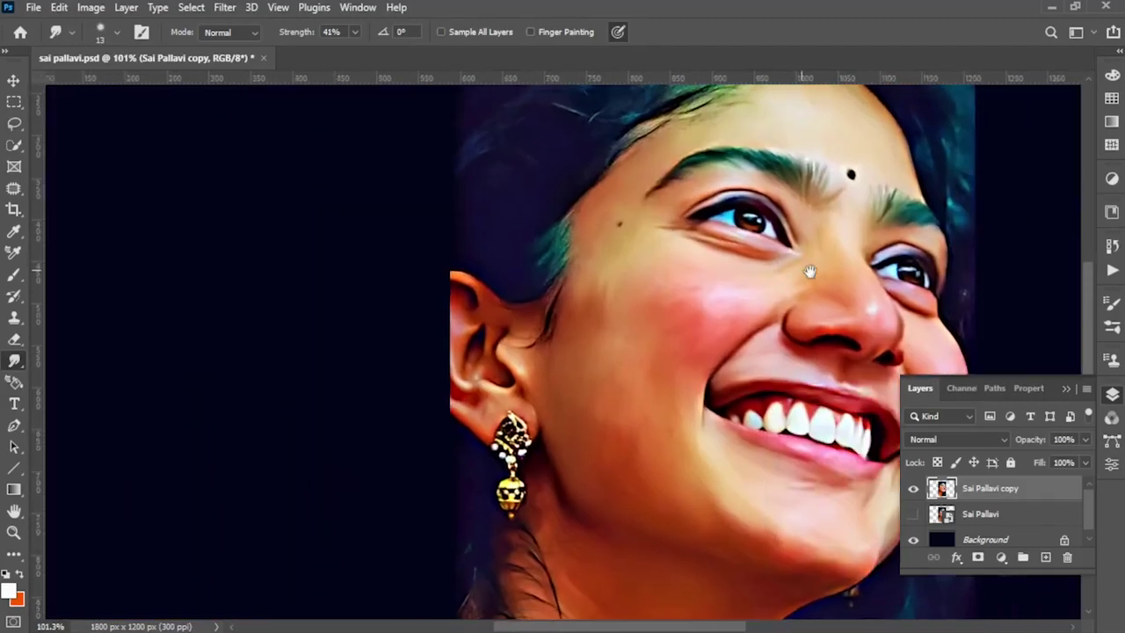
scroll(439, 376, "up", 3)
mouse_move(470, 339)
left_mouse_down()
mouse_move(477, 289)
mouse_move(427, 263)
mouse_move(373, 213)
mouse_move(352, 231)
mouse_move(339, 201)
mouse_move(314, 226)
mouse_move(354, 301)
mouse_move(370, 246)
mouse_move(440, 377)
mouse_move(365, 389)
mouse_move(352, 376)
mouse_move(384, 427)
mouse_move(466, 431)
mouse_move(450, 380)
mouse_move(502, 402)
mouse_move(504, 522)
mouse_move(469, 454)
mouse_move(409, 507)
mouse_move(354, 454)
mouse_move(319, 354)
mouse_move(304, 365)
mouse_move(311, 483)
mouse_move(401, 530)
mouse_move(535, 328)
mouse_move(390, 232)
mouse_move(164, 540)
mouse_move(462, 392)
left_mouse_up()
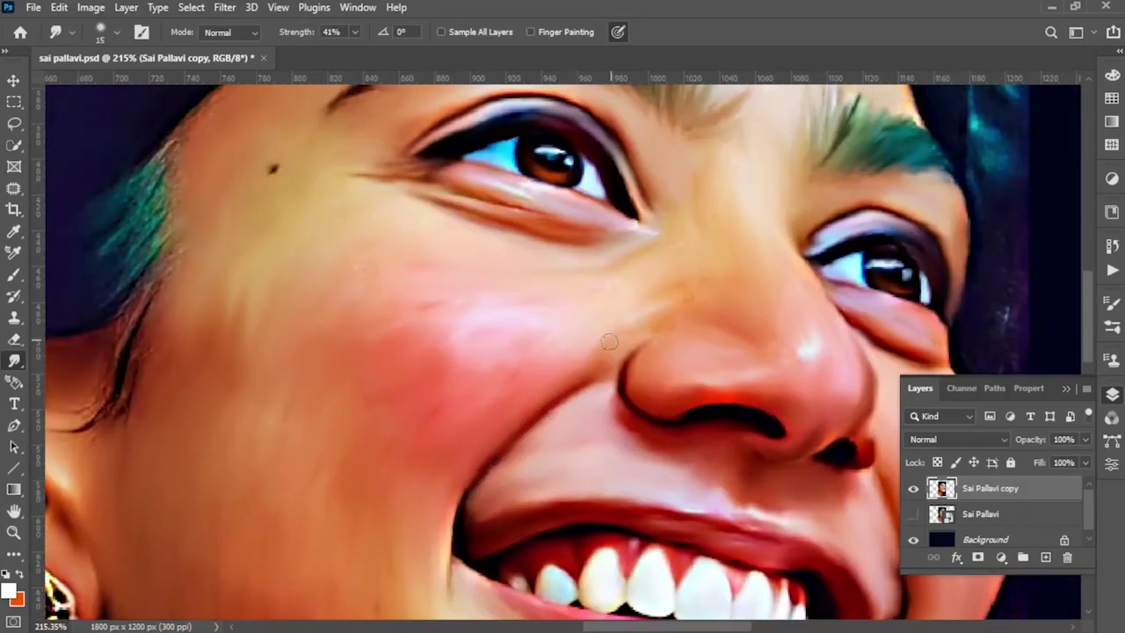
scroll(721, 378, "down", 2)
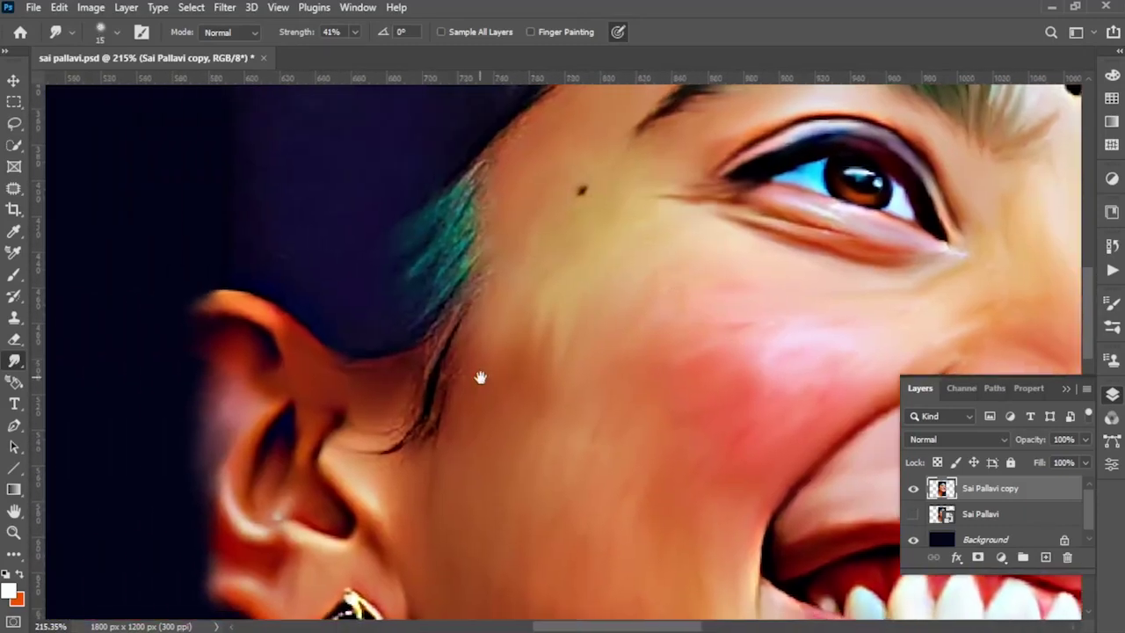
scroll(480, 306, "down", 3)
scroll(662, 525, "down", 2)
scroll(661, 526, "down", 1)
Step: Switch to a different textured brush and smear the image's bottom edge into the dark border
scroll(662, 526, "up", 4)
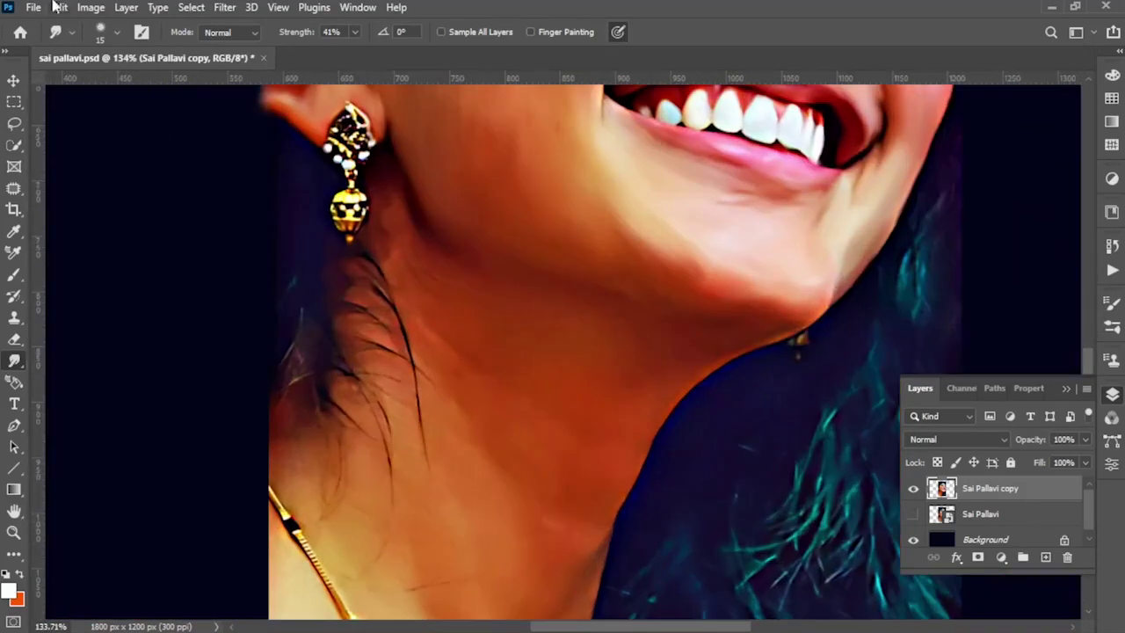
left_click(100, 31)
left_click(135, 246)
key("Return")
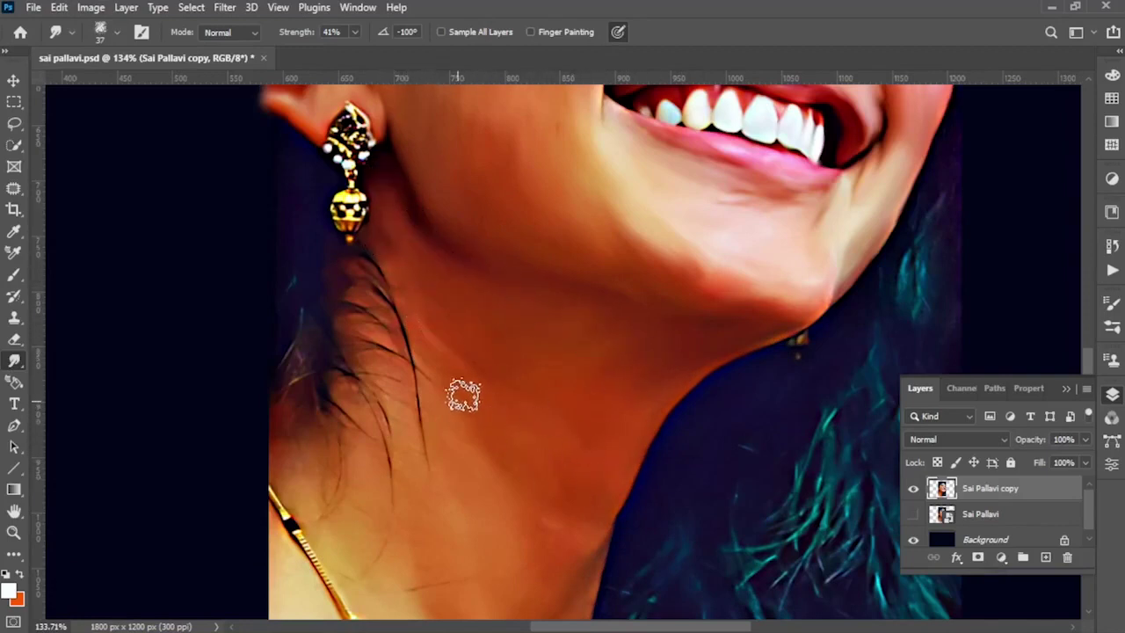
left_click_drag(532, 384, 709, 186)
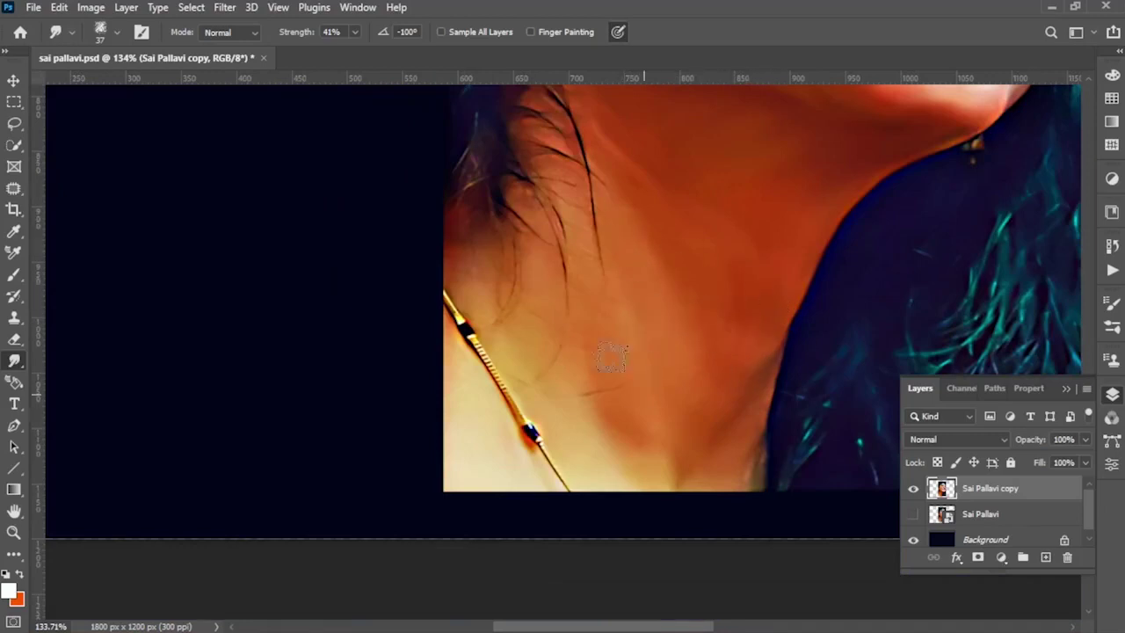
left_click_drag(743, 460, 591, 457)
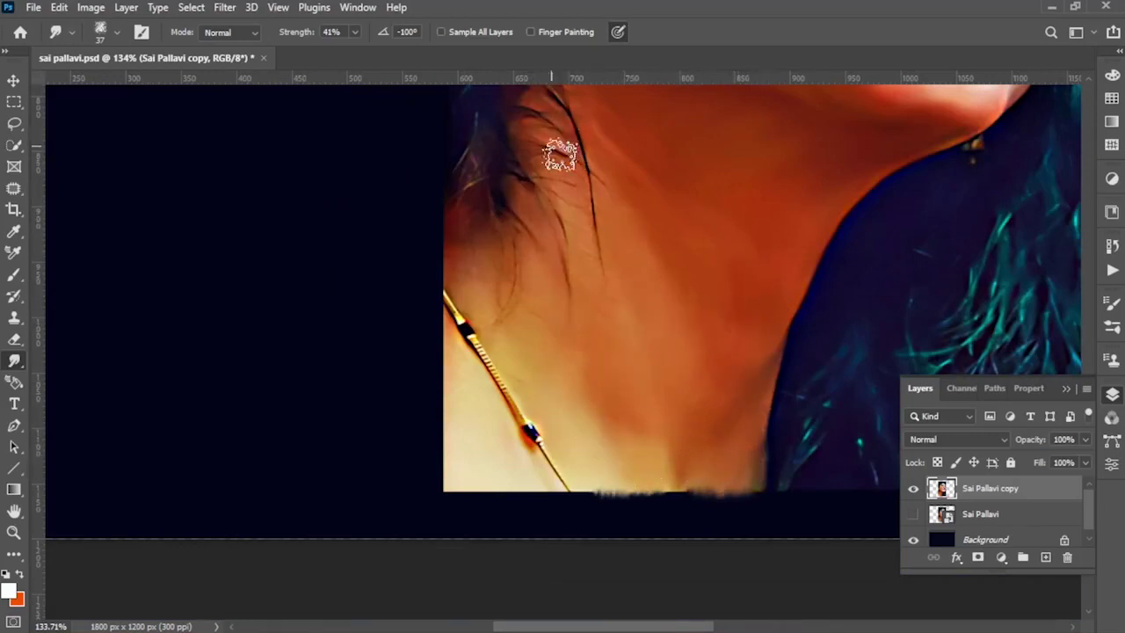
Step: With a smaller, stronger brush, smudge the neck hair strands below the earring and the necklace chain
left_click_drag(557, 156, 540, 305)
right_click(515, 221, "alt")
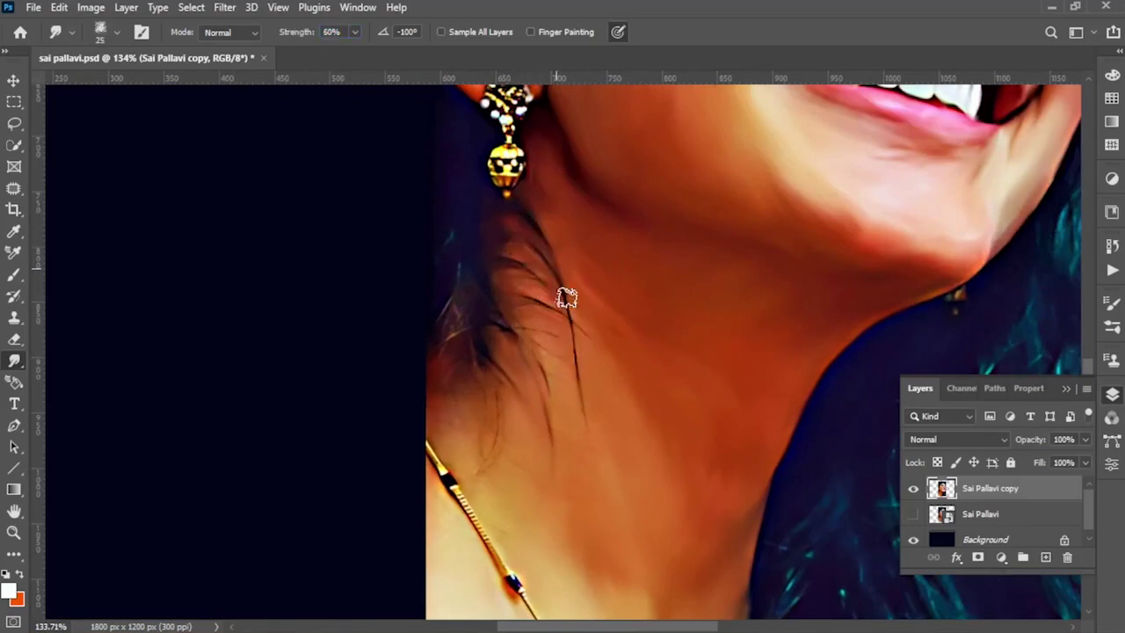
left_click_drag(509, 239, 553, 297)
left_click_drag(518, 234, 559, 343)
left_click_drag(477, 269, 498, 442)
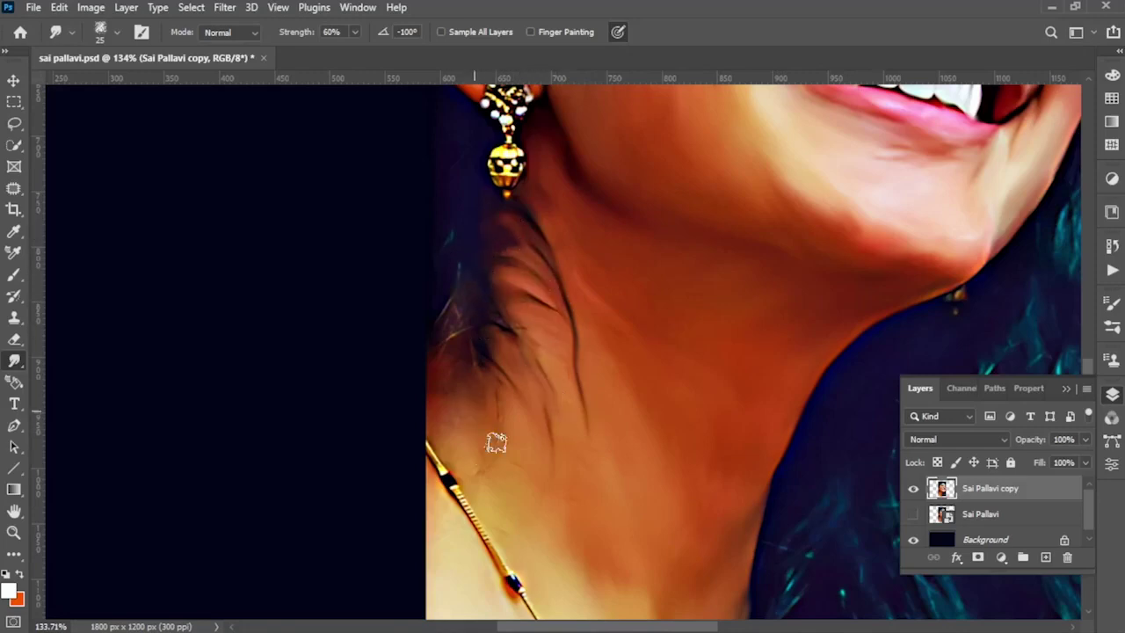
left_click_drag(457, 501, 486, 460)
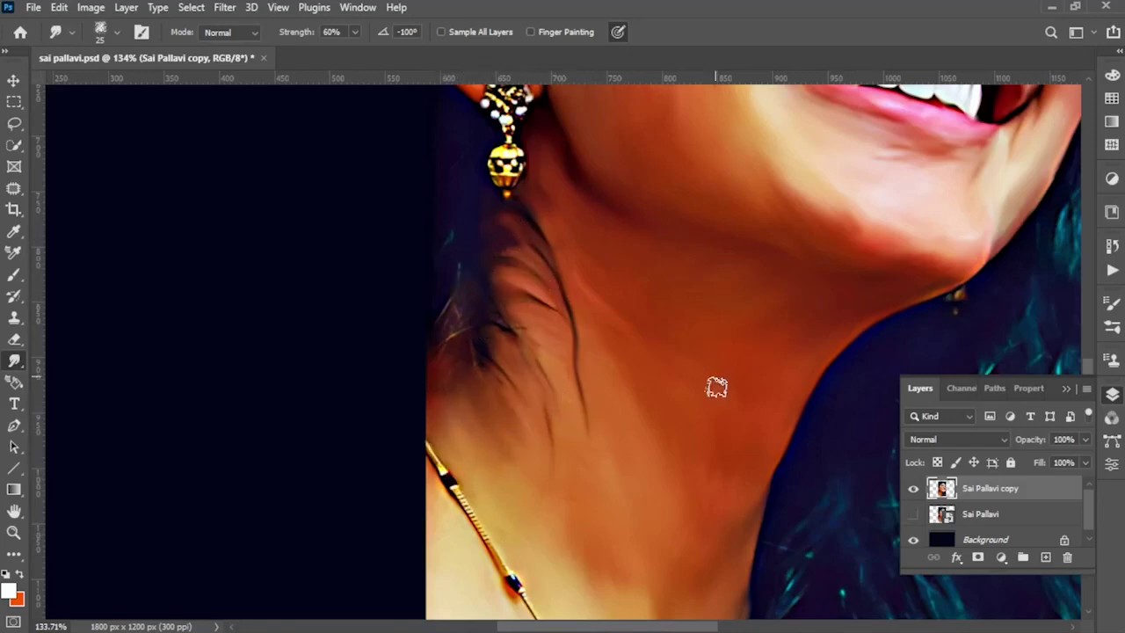
Step: Blend the left skin edge into the dark background
scroll(716, 388, "down", 3)
scroll(623, 183, "up", 2)
scroll(670, 483, "down", 2)
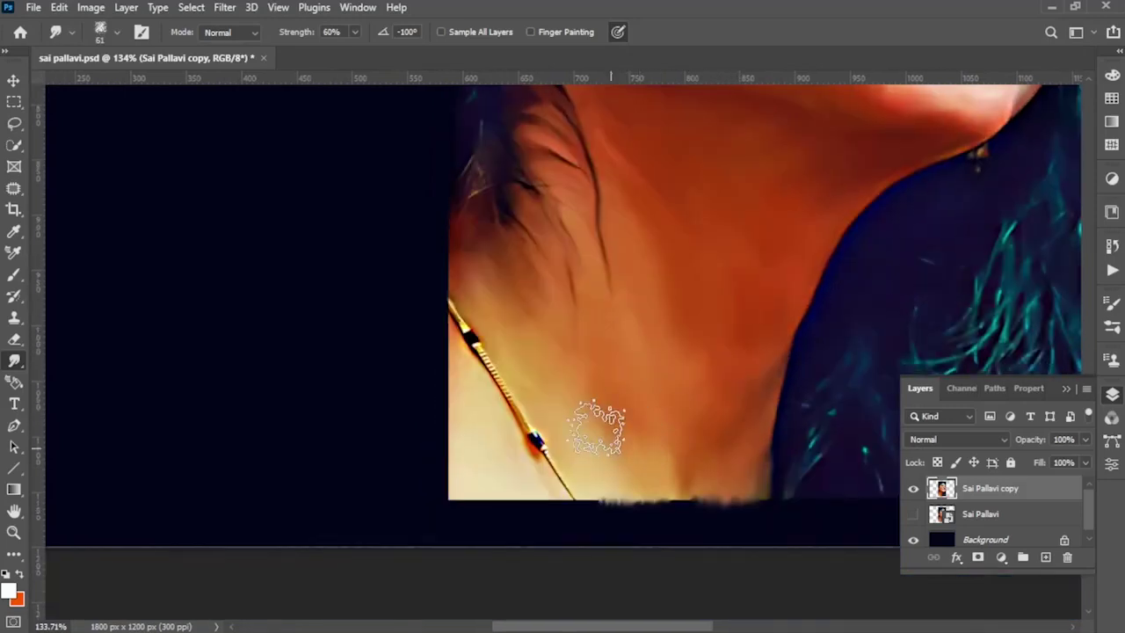
mouse_move(452, 444)
left_mouse_down()
mouse_move(414, 351)
mouse_move(401, 422)
mouse_move(427, 452)
mouse_move(422, 325)
left_mouse_up()
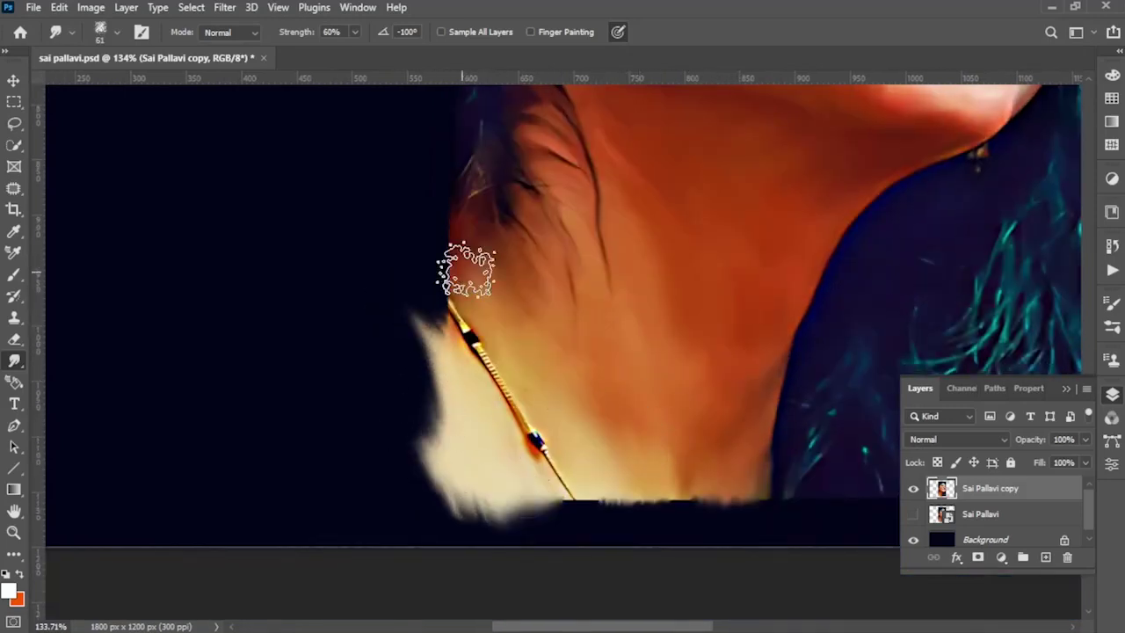
scroll(470, 273, "up", 1)
scroll(568, 326, "down", 3)
scroll(572, 352, "down", 2)
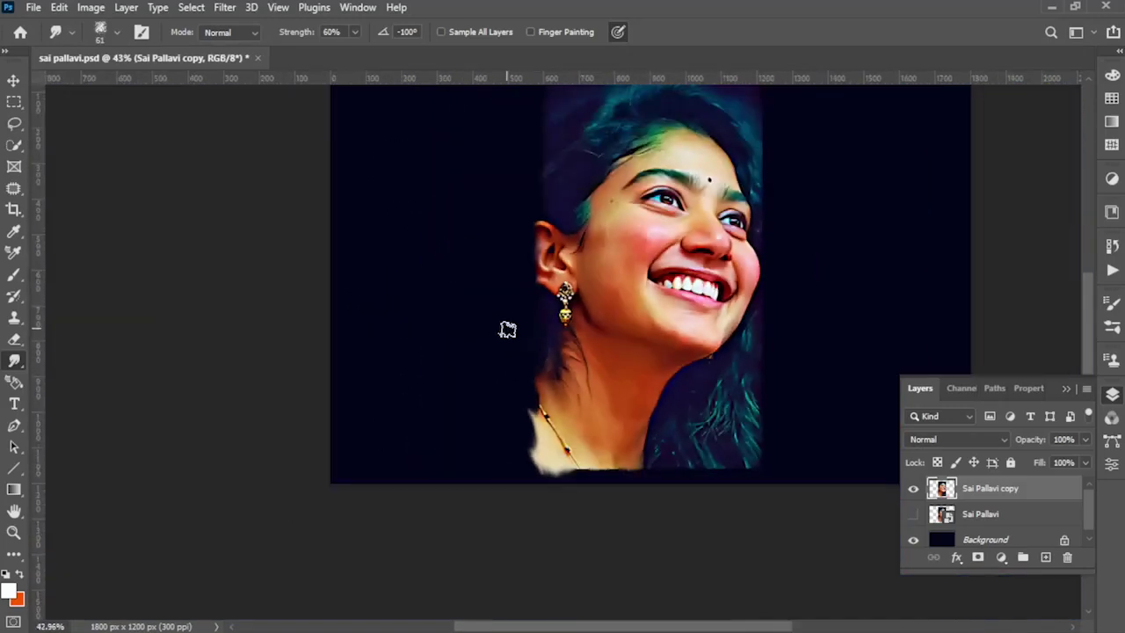
scroll(508, 329, "up", 2)
scroll(703, 357, "up", 2)
scroll(363, 252, "up", 2)
Step: Choose a small round brush and smear the earring top and gold bead into painted streaks
left_click(100, 32)
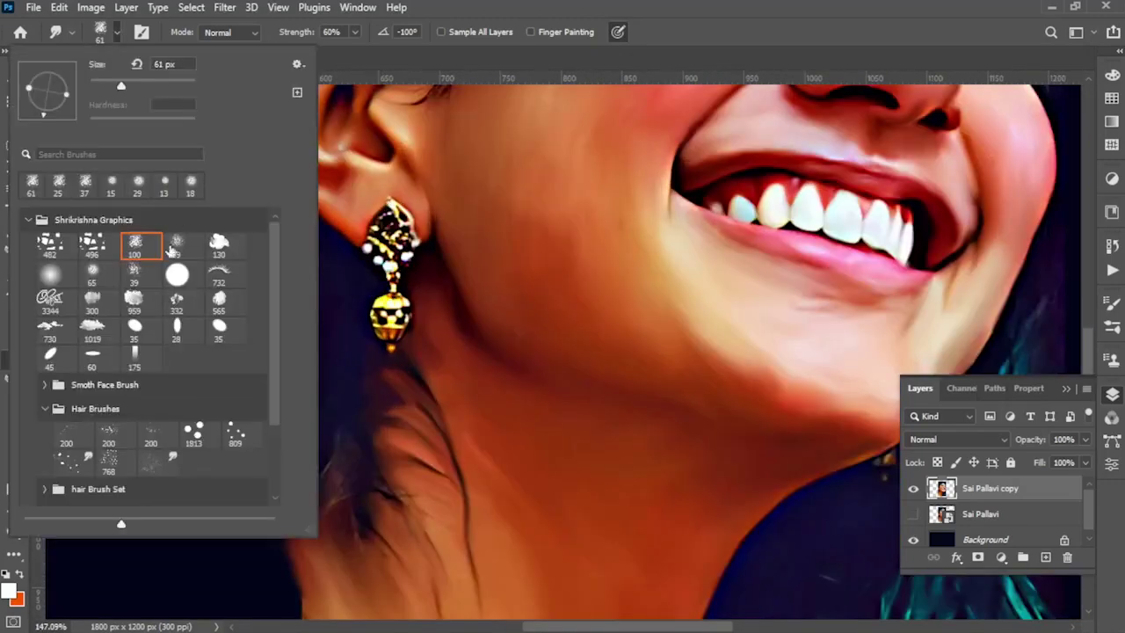
double_click(173, 248)
scroll(400, 229, "up", 2)
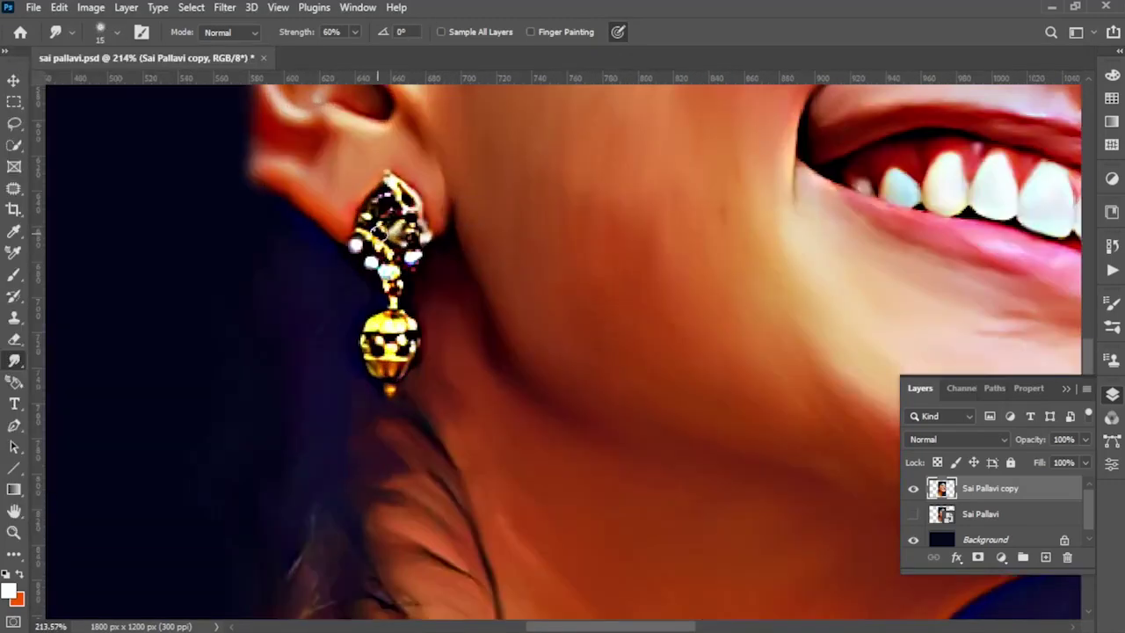
mouse_move(394, 197)
left_mouse_down()
mouse_move(412, 181)
mouse_move(355, 251)
left_mouse_up()
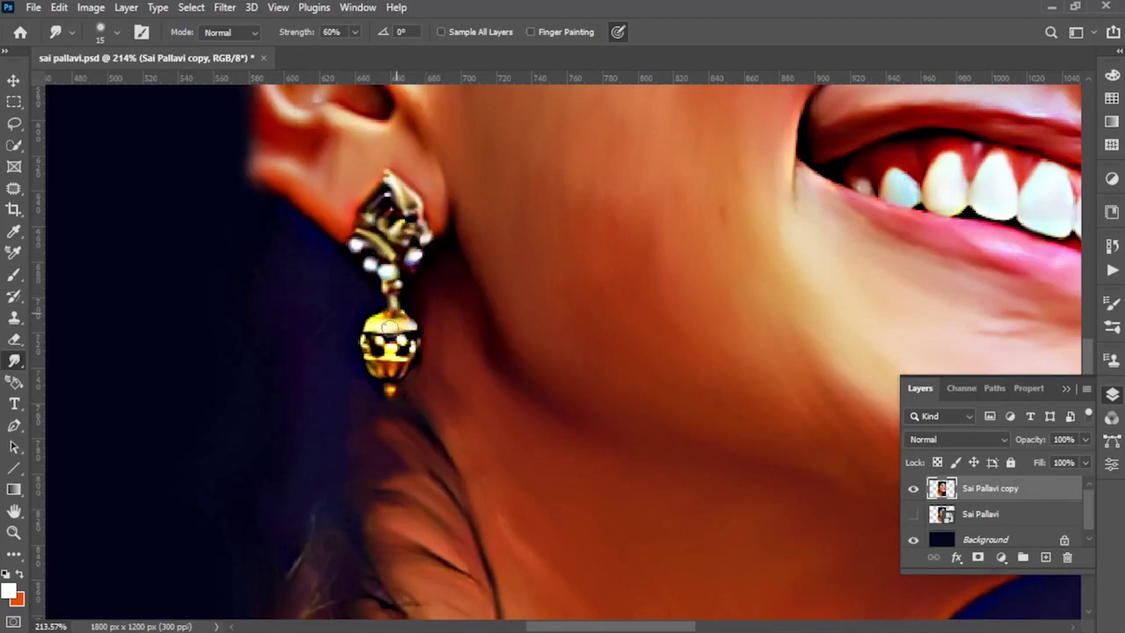
mouse_move(370, 351)
left_mouse_down()
mouse_move(391, 348)
mouse_move(378, 372)
left_mouse_up()
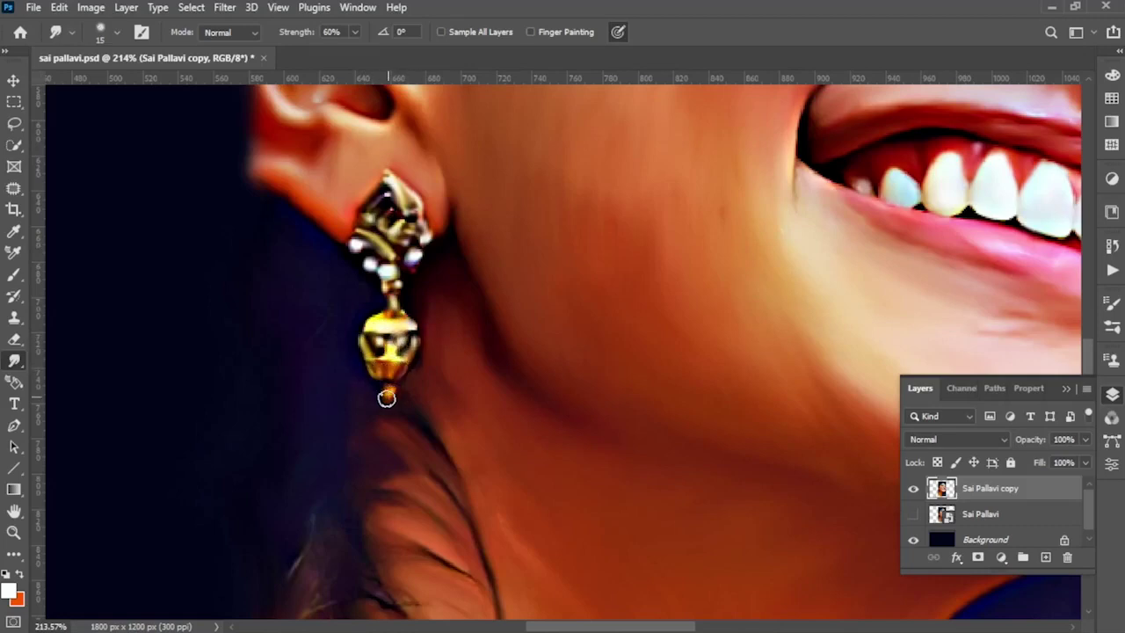
Step: Smudge the necklace chain along its whole length
left_click_drag(548, 304, 505, 397)
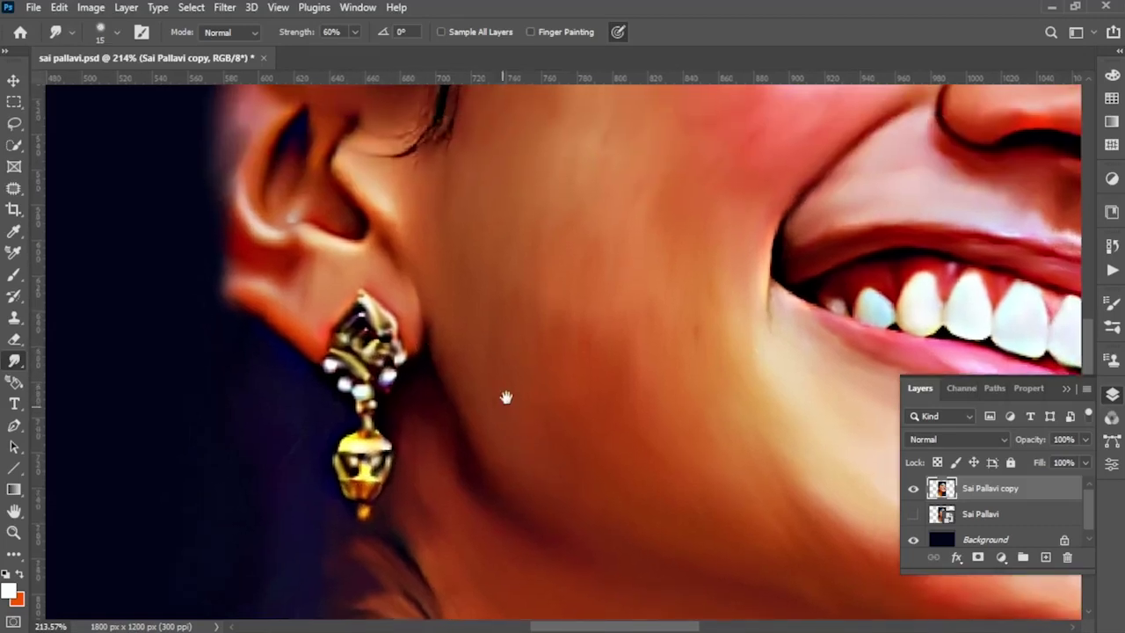
scroll(505, 397, "down", 5)
scroll(492, 342, "down", 1)
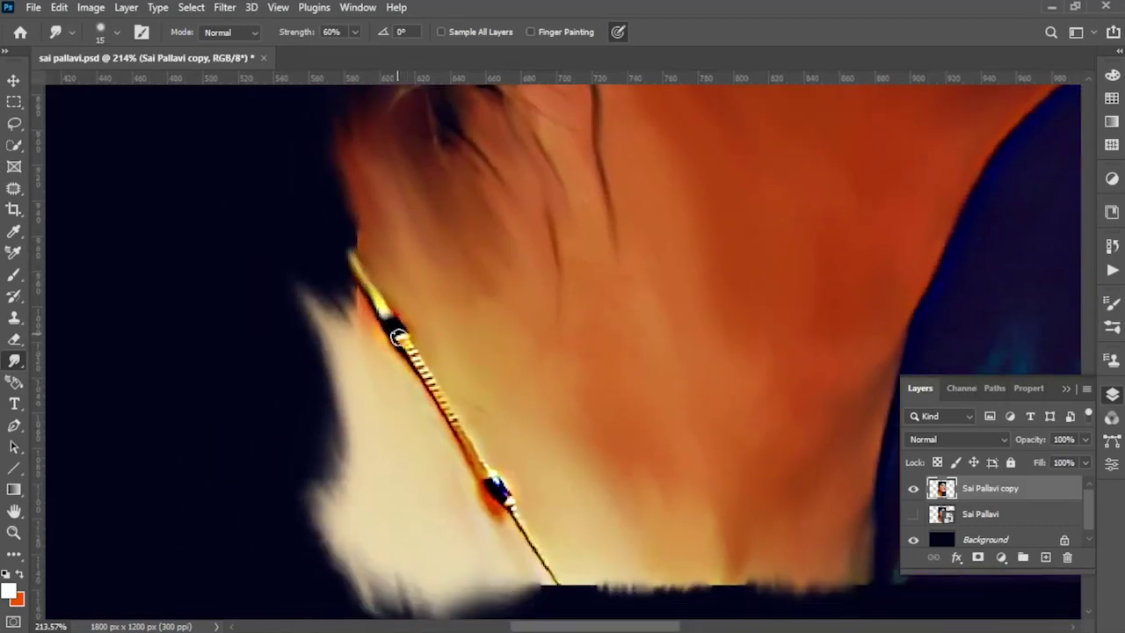
mouse_move(398, 336)
left_mouse_down()
mouse_move(495, 485)
mouse_move(527, 510)
mouse_move(598, 486)
mouse_move(799, 469)
left_mouse_up()
scroll(484, 457, "down", 3)
Step: Push the light left neck edge into the dark background
mouse_move(255, 466)
left_mouse_down()
mouse_move(232, 430)
mouse_move(281, 306)
mouse_move(254, 431)
mouse_move(302, 384)
left_mouse_up()
scroll(302, 385, "up", 3)
left_click_drag(432, 365, 343, 402)
scroll(356, 422, "up", 4)
scroll(472, 362, "up", 3)
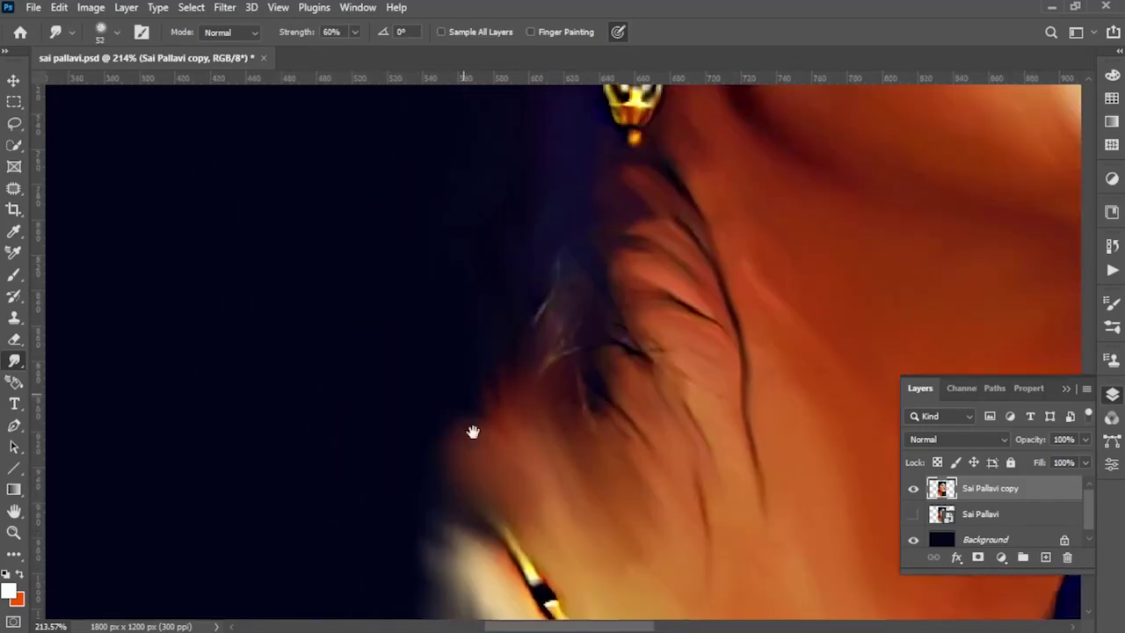
scroll(439, 296, "down", 3)
scroll(465, 299, "up", 2)
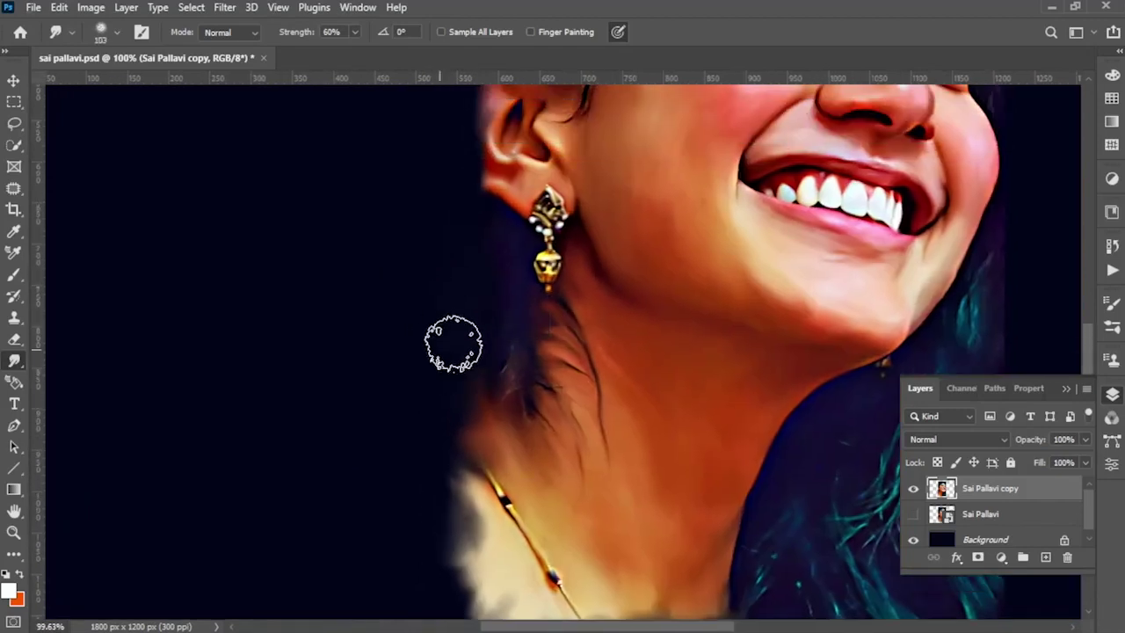
Step: Smear the teal hair strands on the right into longer streaks
scroll(430, 360, "right", 5)
scroll(528, 325, "down", 3)
mouse_move(640, 468)
left_mouse_down()
mouse_move(535, 484)
mouse_move(540, 381)
mouse_move(535, 445)
mouse_move(442, 418)
left_mouse_up()
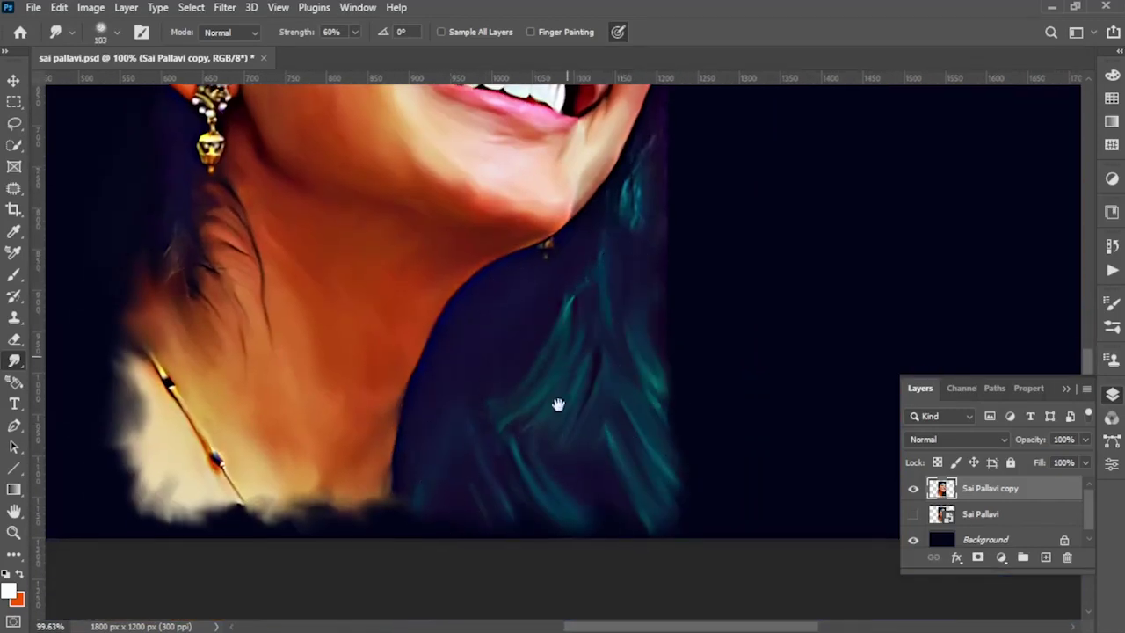
scroll(585, 387, "up", 3)
scroll(616, 484, "up", 3)
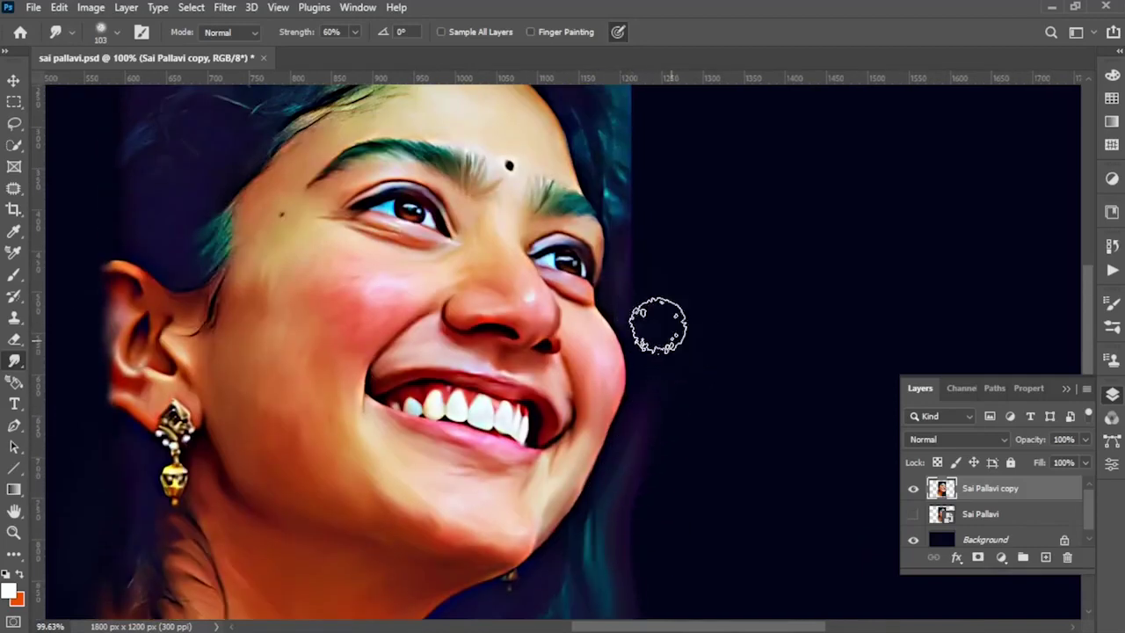
scroll(655, 322, "up", 3)
scroll(656, 322, "left", 1)
scroll(703, 291, "up", 3)
scroll(703, 291, "left", 1)
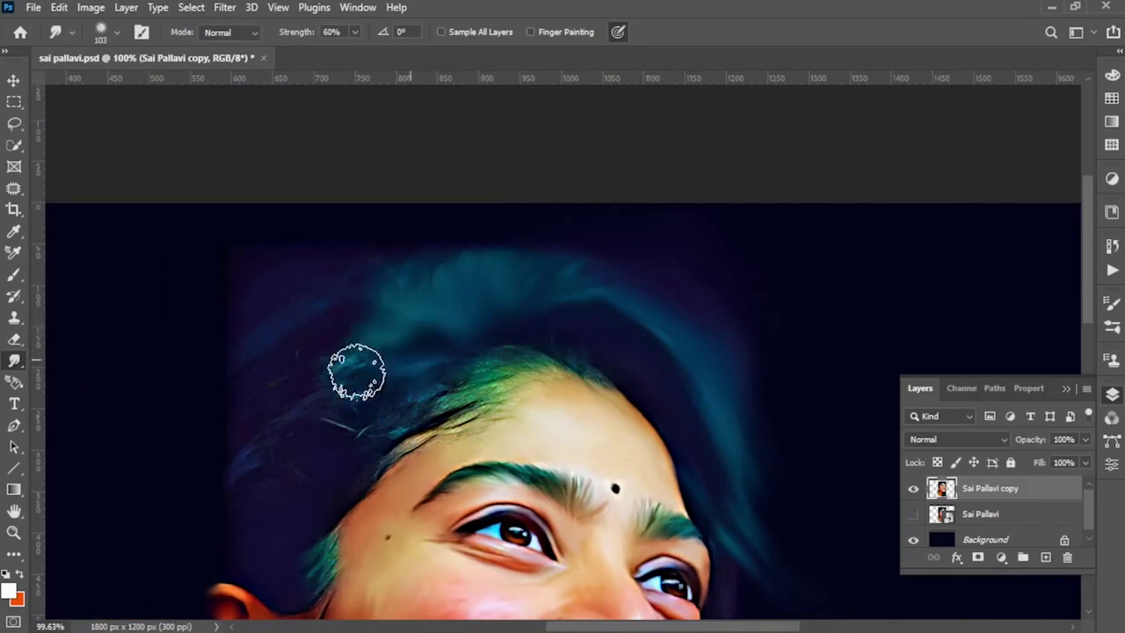
Step: Bring the top of the hair into view and open the brush preset picker
left_click_drag(299, 435, 391, 458)
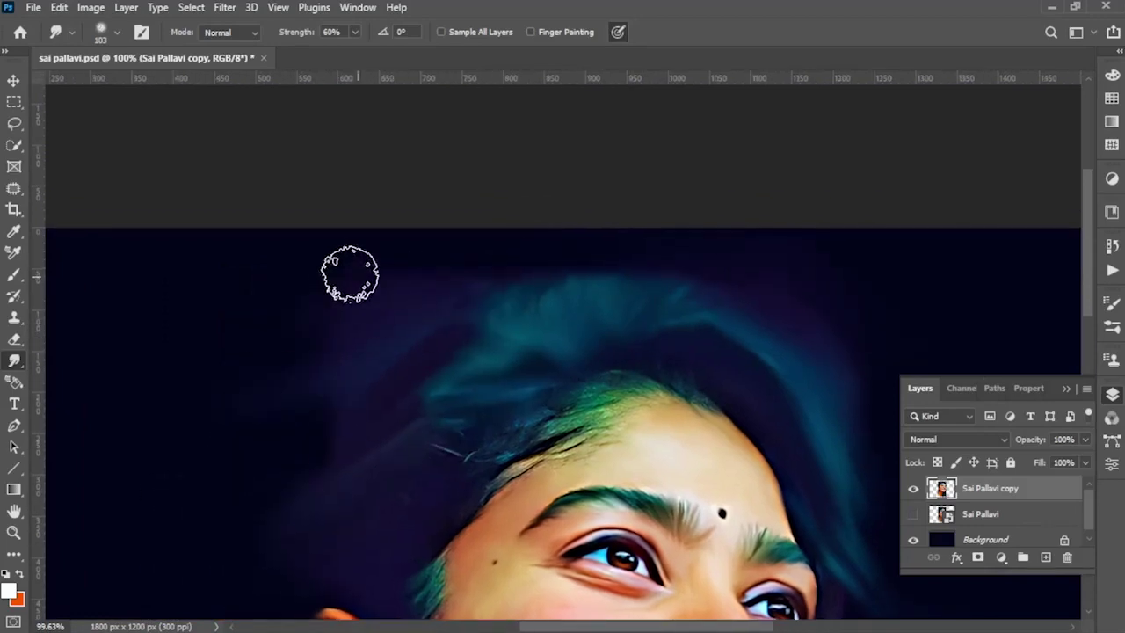
scroll(290, 377, "down", 5)
scroll(307, 417, "up", 2)
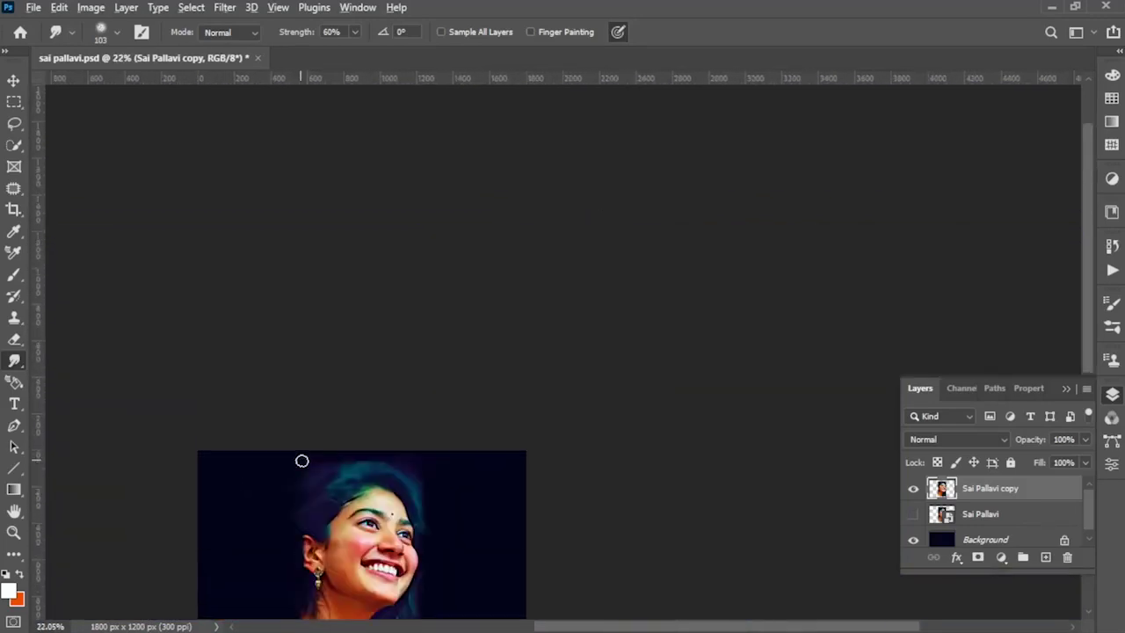
scroll(418, 380, "down", 3)
scroll(419, 381, "left", 3)
scroll(535, 301, "up", 3)
scroll(537, 334, "up", 2)
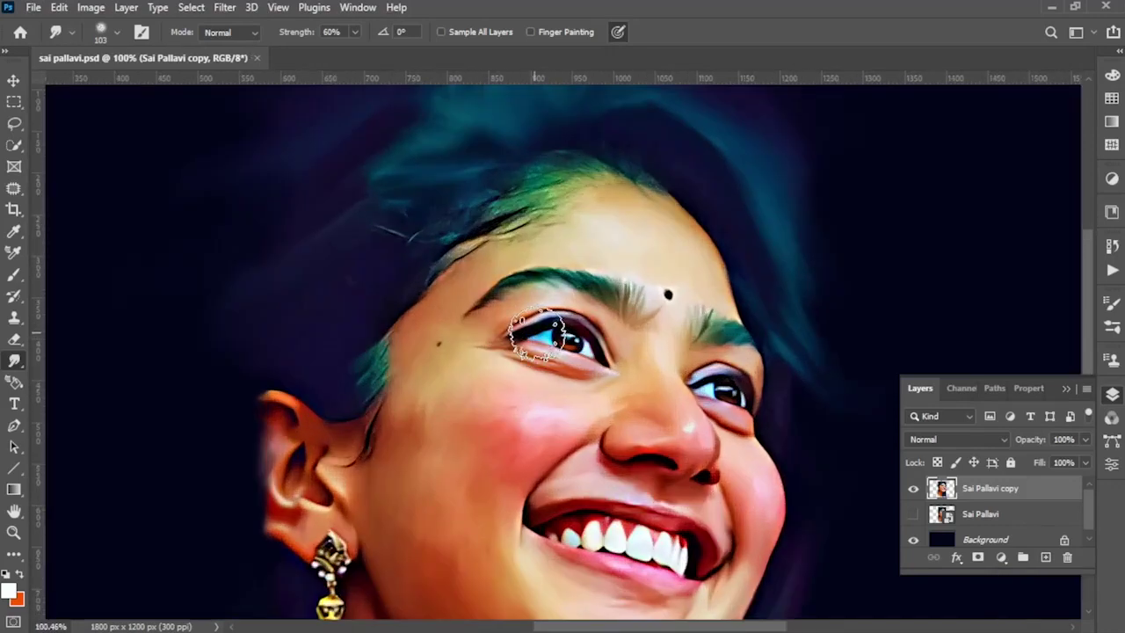
left_click(58, 31)
left_click(116, 32)
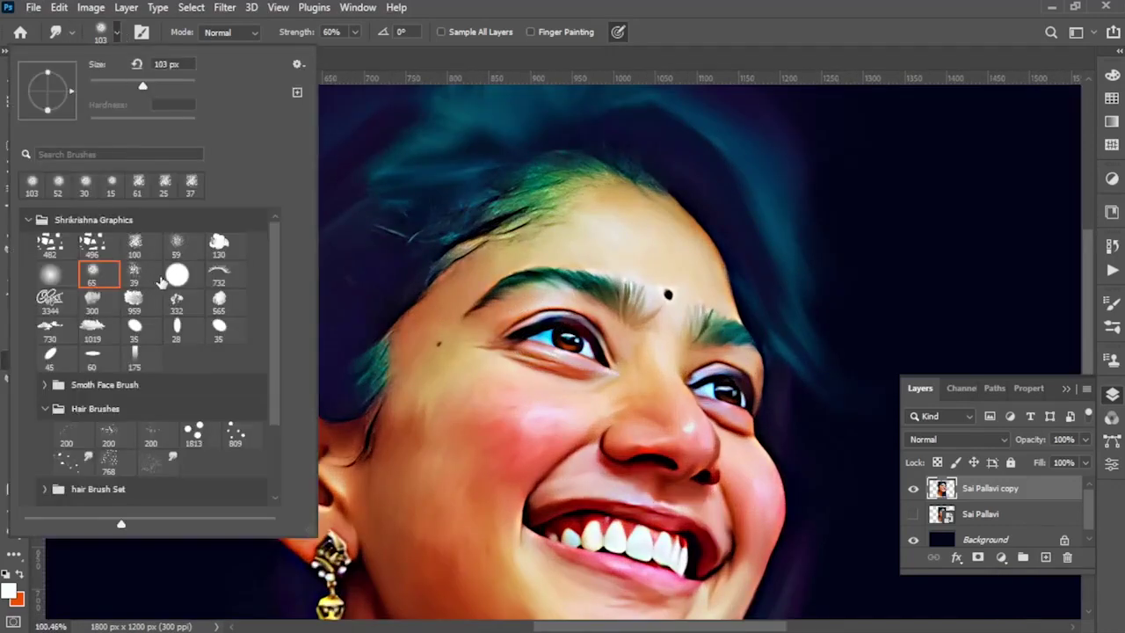
Step: Switch to the 1813 hair brush at 35 px and pull teal strands out along the hair edge
left_click(195, 435)
left_click_drag(104, 85, 106, 84)
key("Return")
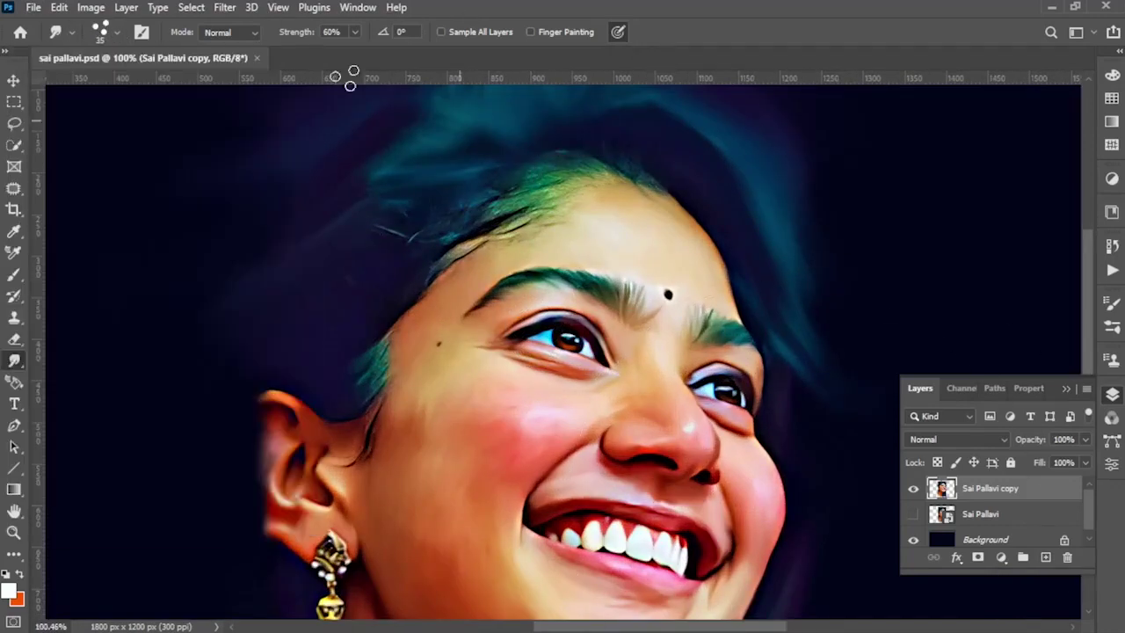
type("65")
scroll(536, 167, "down", 2)
scroll(501, 181, "down", 5)
scroll(567, 346, "down", 4)
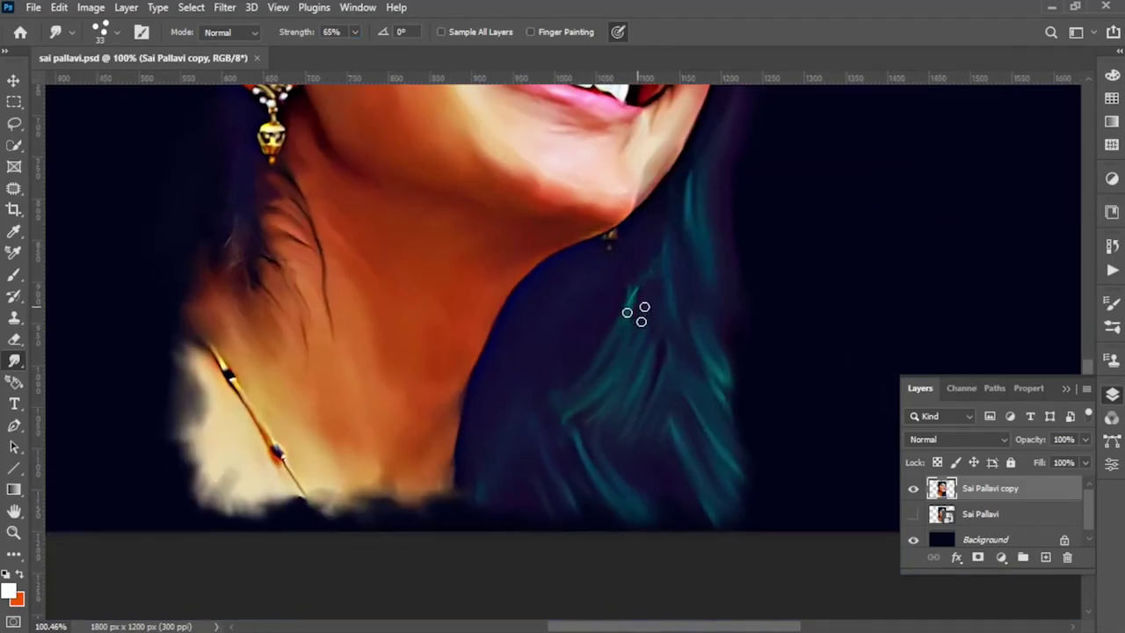
left_click_drag(678, 442, 765, 474)
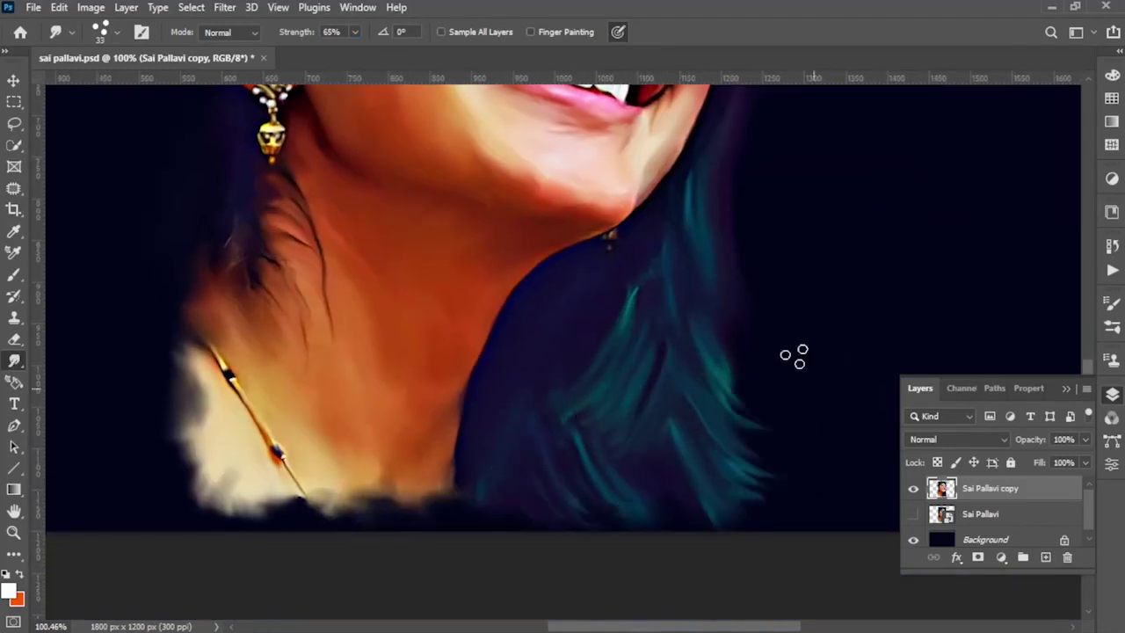
left_click_drag(703, 413, 760, 369)
left_click_drag(683, 460, 747, 527)
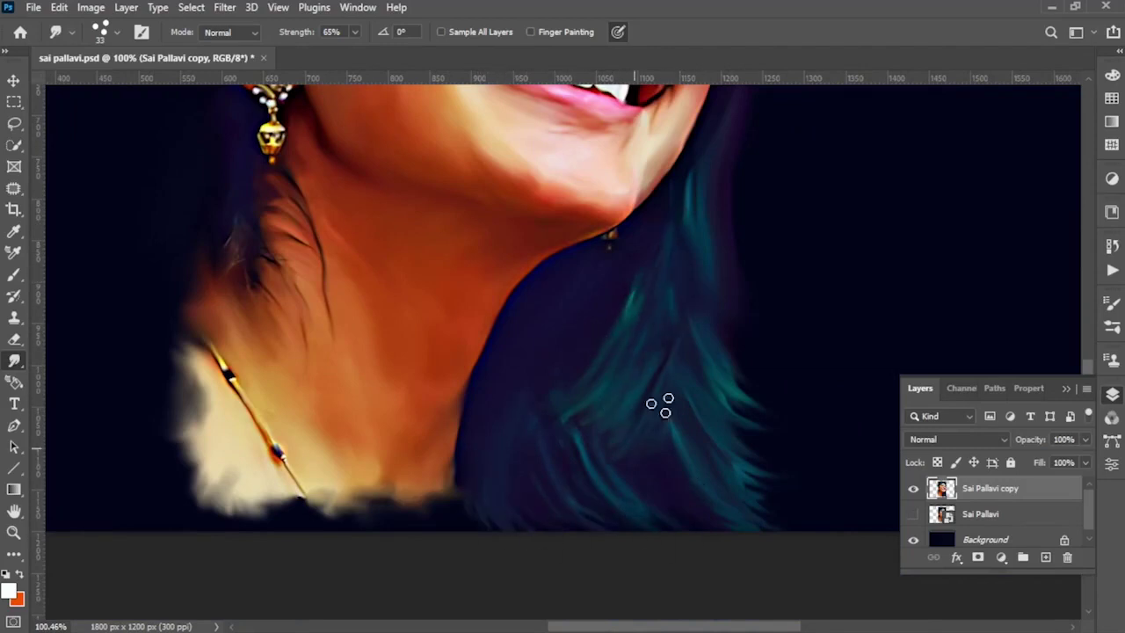
Step: Pull hair strands outward at the right edge of the hair above the forehead
left_click_drag(697, 283, 693, 454)
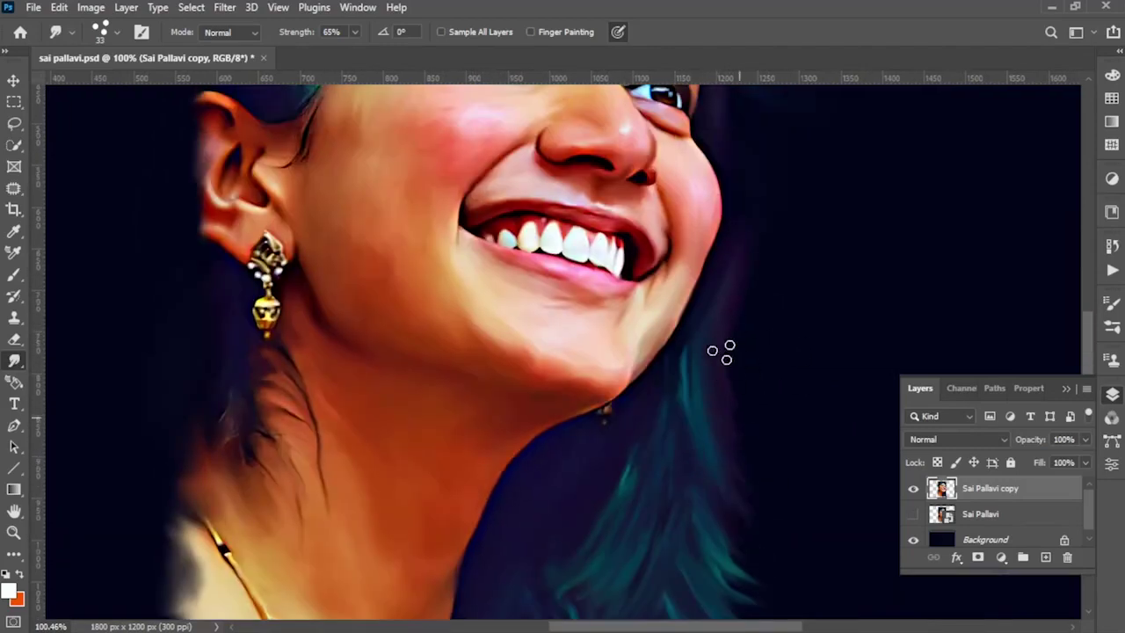
mouse_move(725, 351)
left_mouse_down()
mouse_move(753, 419)
mouse_move(747, 484)
left_mouse_up()
left_click_drag(733, 275, 710, 428)
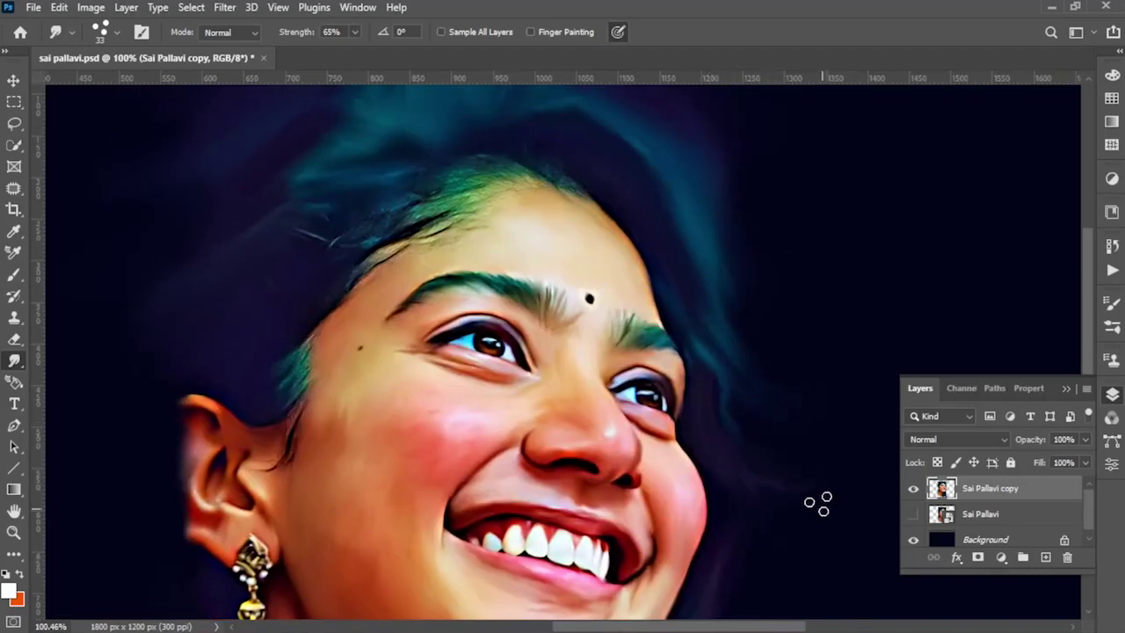
left_click_drag(817, 502, 792, 583)
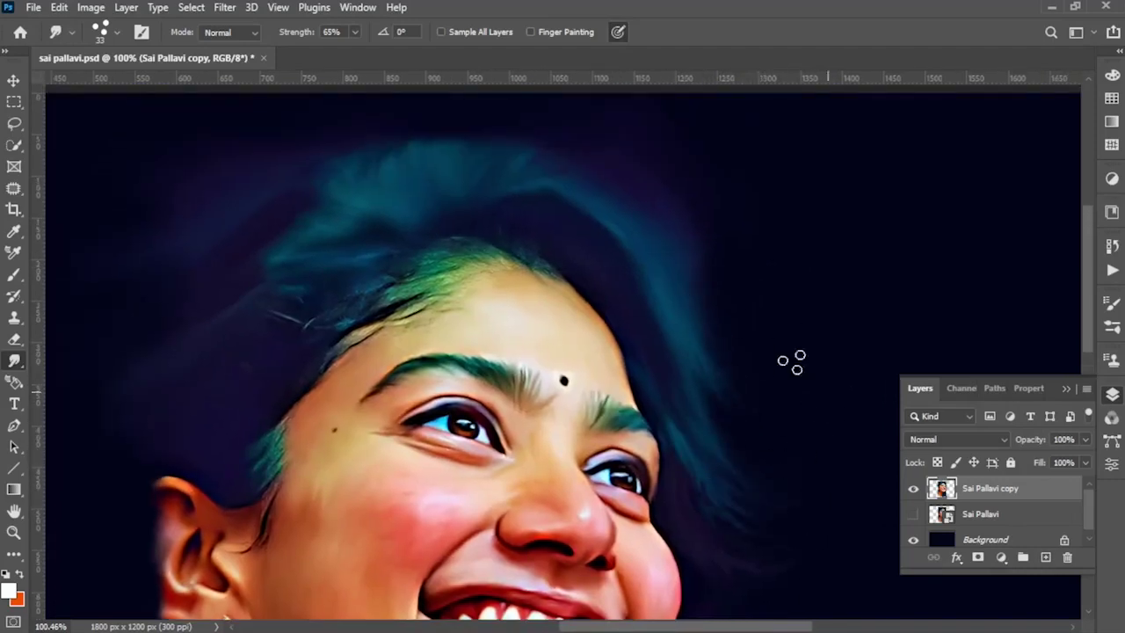
left_click_drag(680, 267, 771, 325)
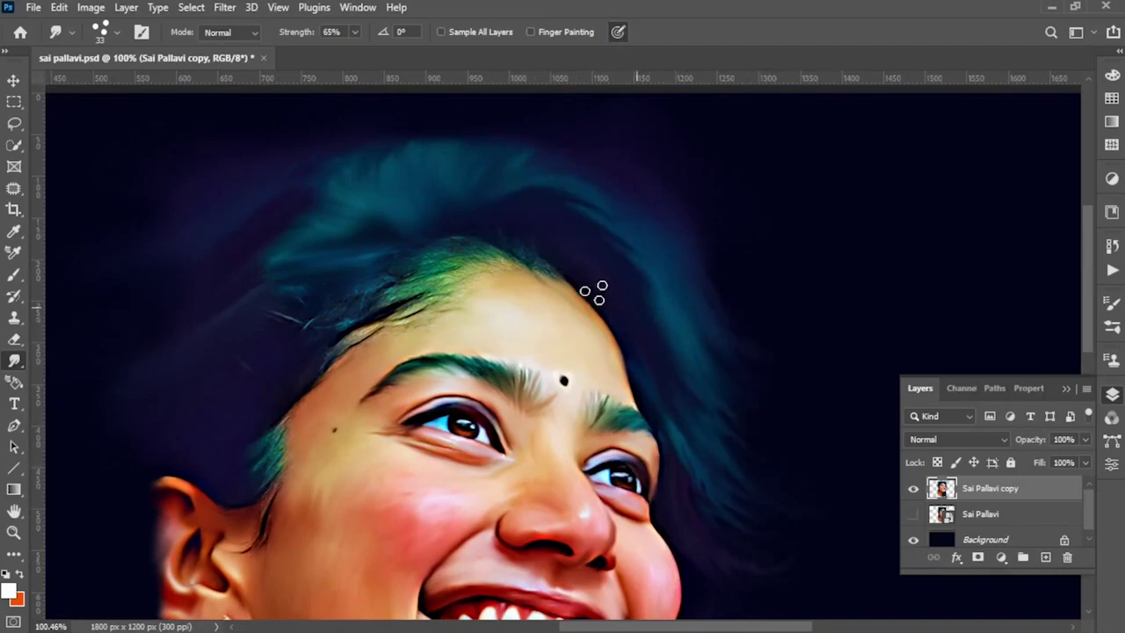
Step: Push the top hair wisps upward and smudge a patch of hair above the forehead
left_click_drag(289, 147, 364, 178)
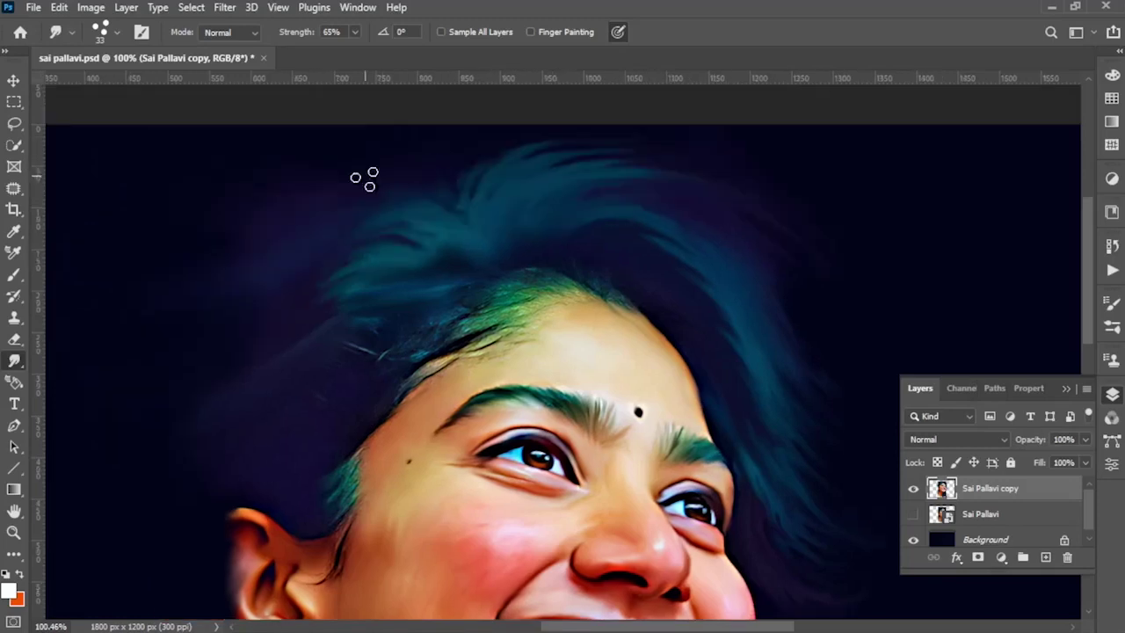
left_click_drag(471, 188, 502, 155)
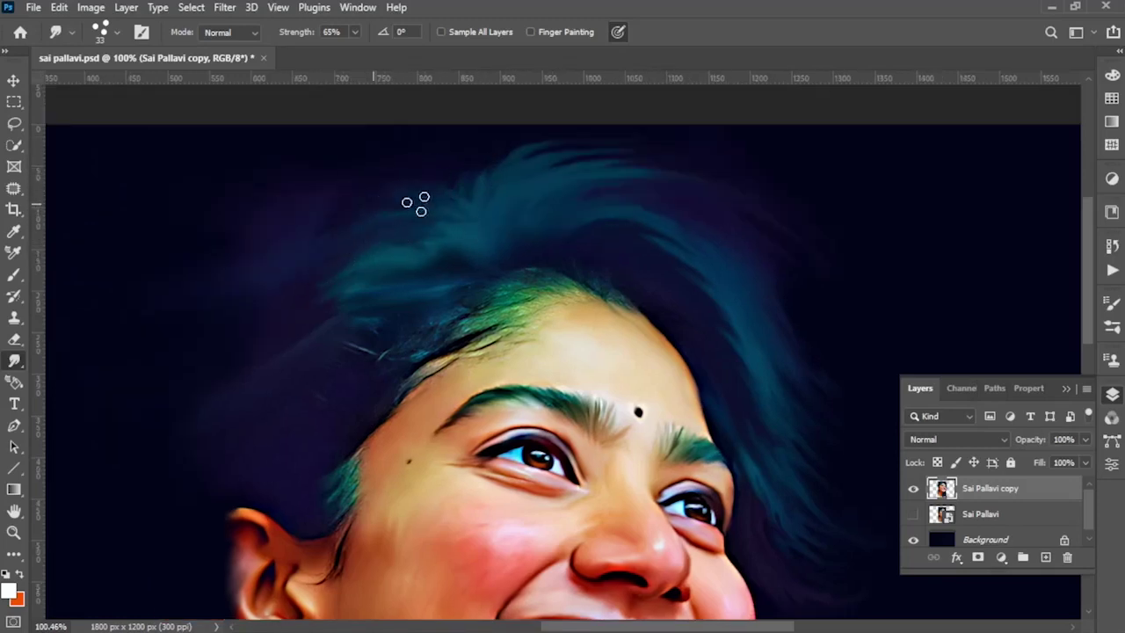
scroll(311, 304, "down", 2)
scroll(459, 386, "down", 2)
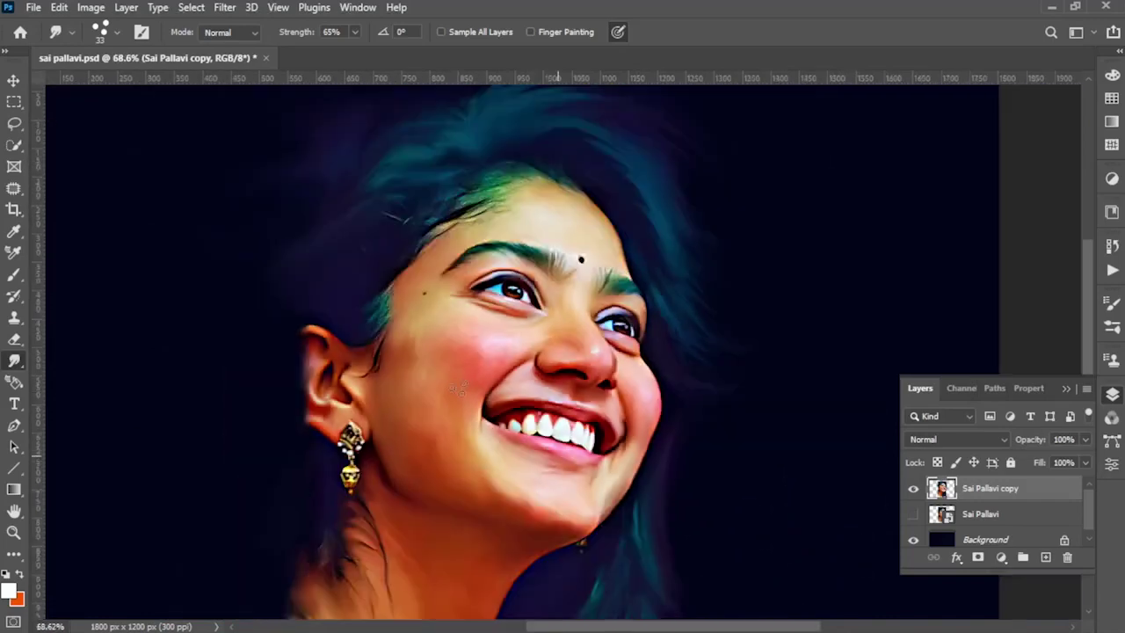
scroll(459, 387, "down", 4)
scroll(463, 201, "up", 3)
scroll(528, 264, "up", 2)
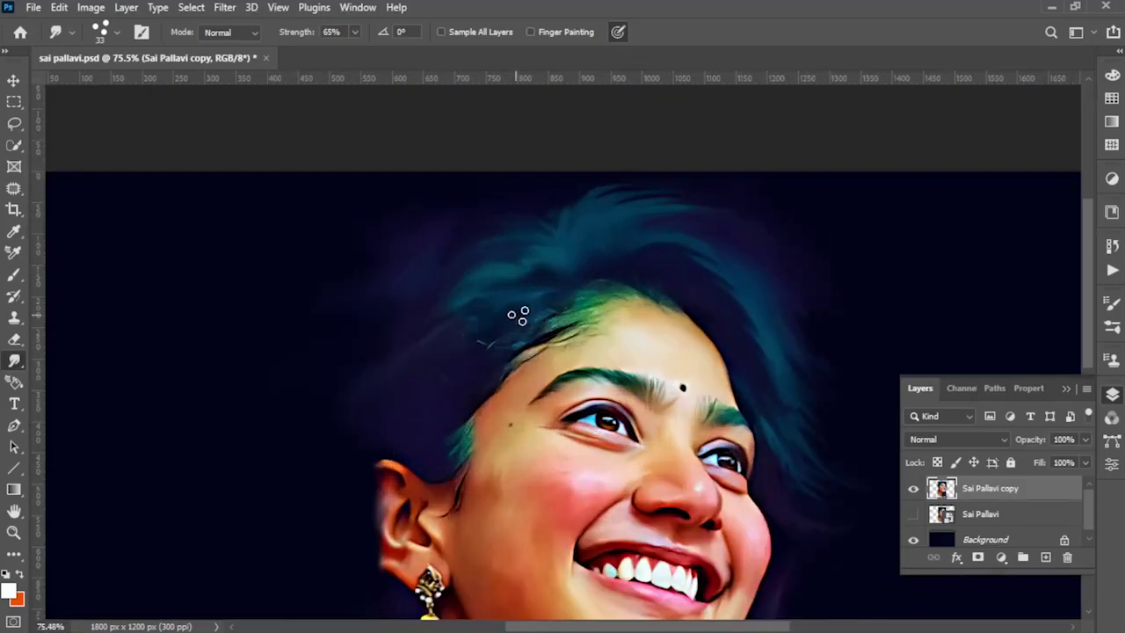
left_click_drag(515, 313, 439, 316)
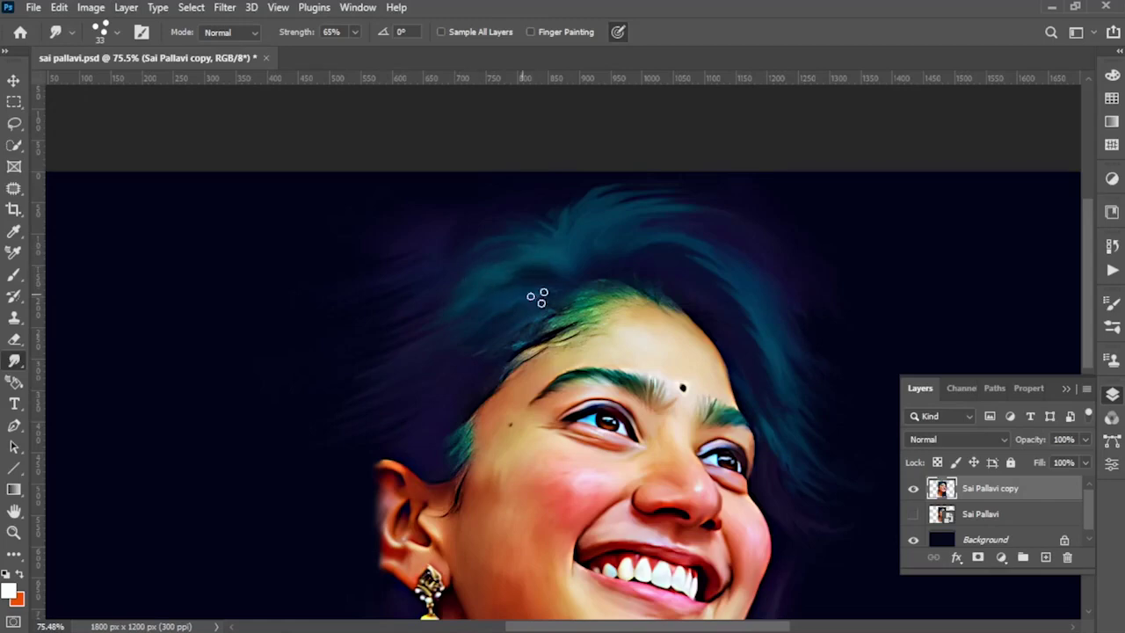
Step: Smear the light specks along the forehead hairline leftward
left_click(99, 31)
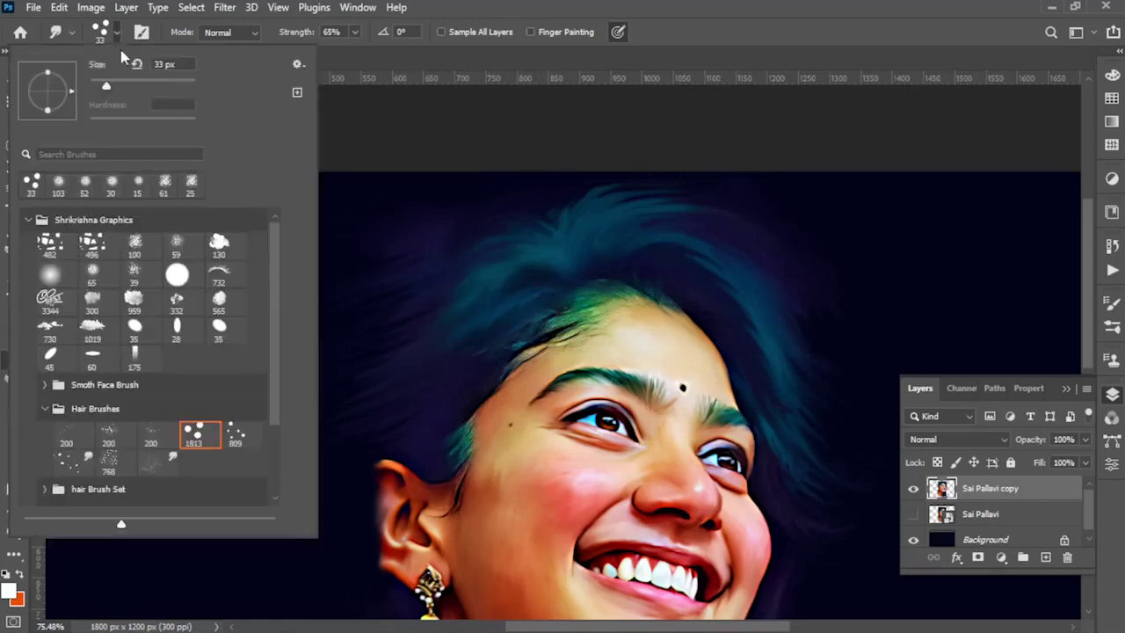
left_click(673, 12)
scroll(677, 303, "up", 3, "alt")
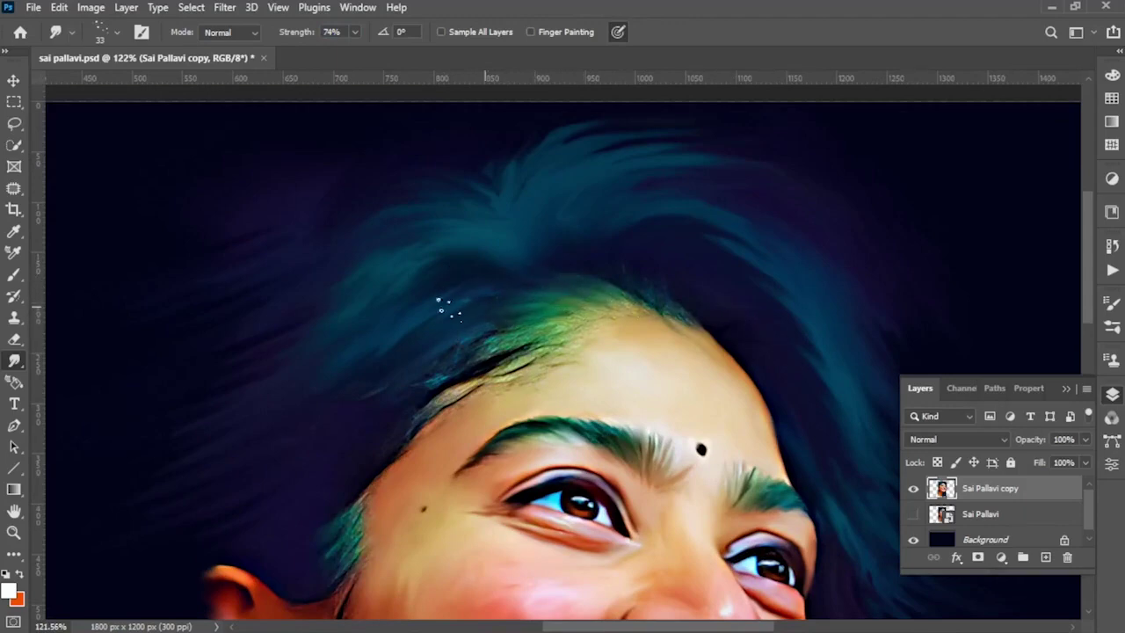
mouse_move(532, 365)
left_mouse_down()
mouse_move(474, 387)
mouse_move(489, 377)
left_mouse_up()
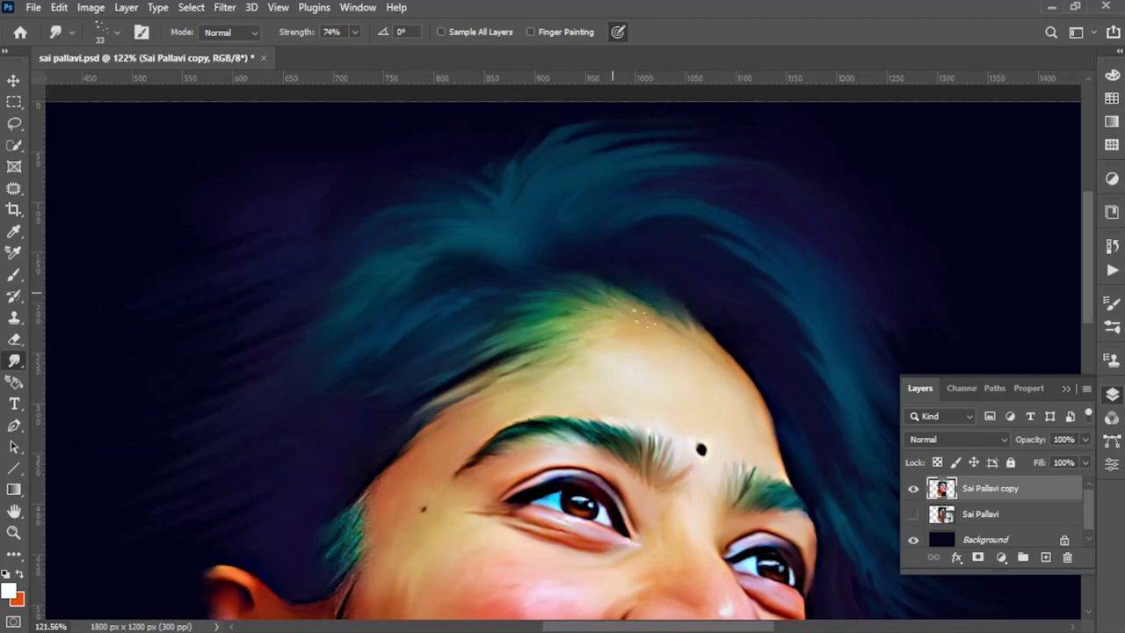
Step: Check which layers lie under the hairline spot, then dismiss the layer list
scroll(538, 307, "down", 4)
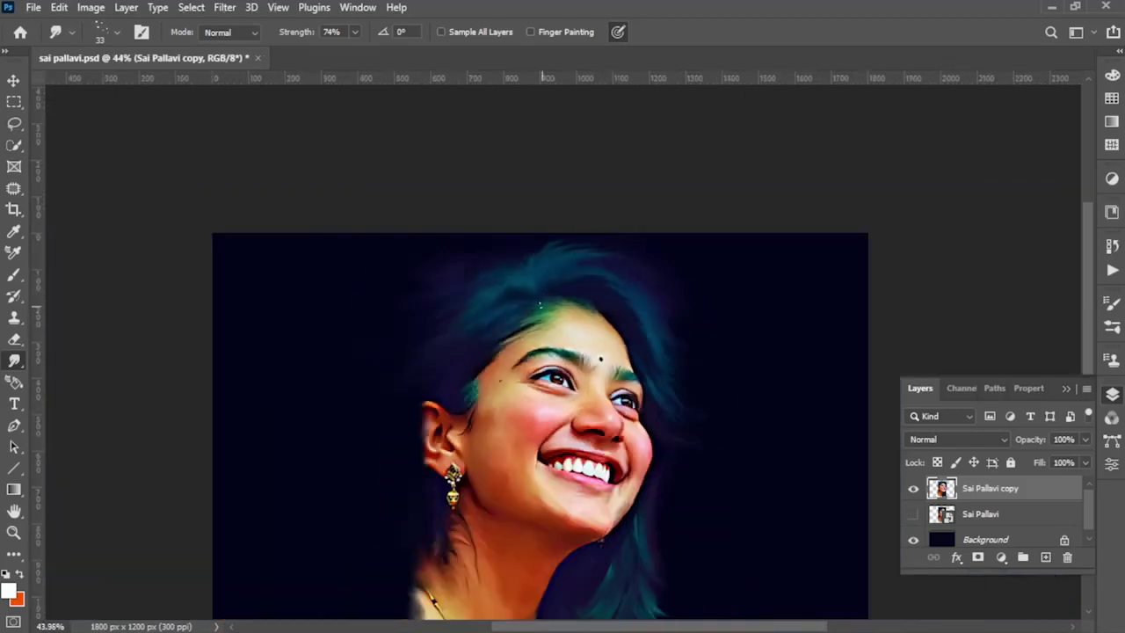
scroll(553, 272, "up", 5)
right_click(567, 334, "ctrl")
left_click(730, 32)
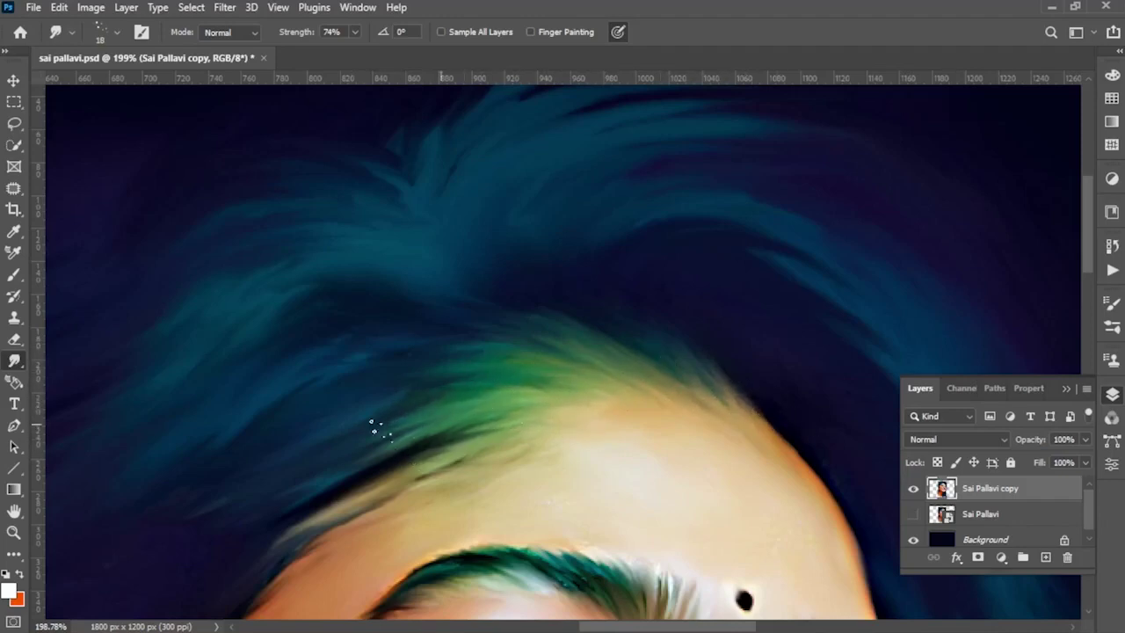
Step: Resize the smudge brush from 36 px down and smear hair strands along the hairline
left_click_drag(409, 421, 440, 420)
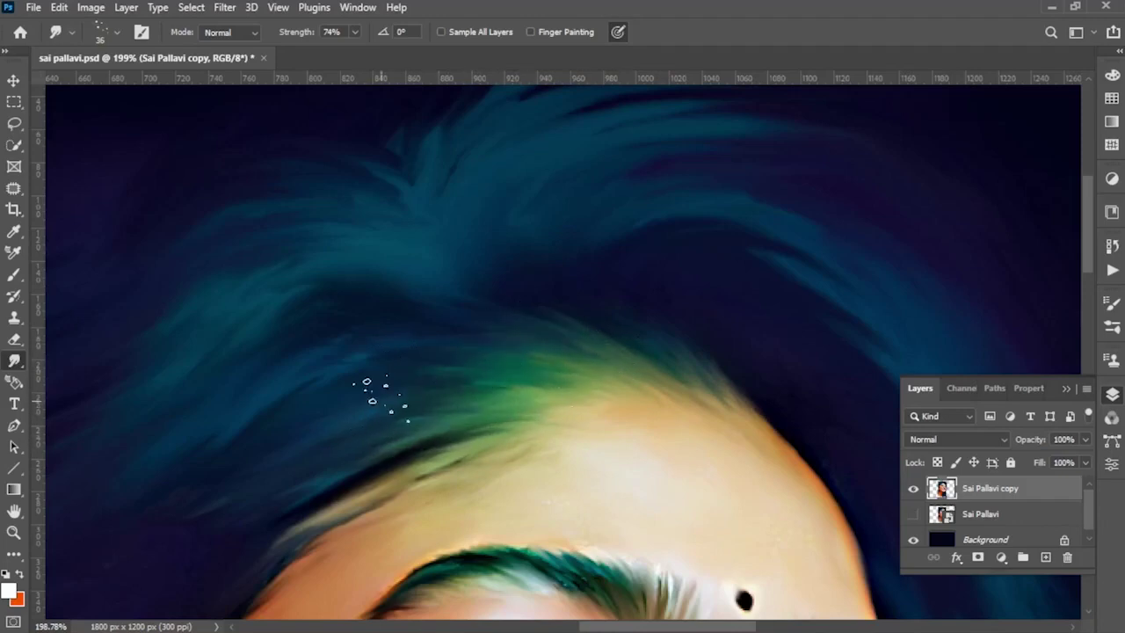
scroll(387, 390, "down", 3)
scroll(396, 389, "down", 4)
scroll(461, 431, "up", 4)
scroll(462, 430, "up", 4)
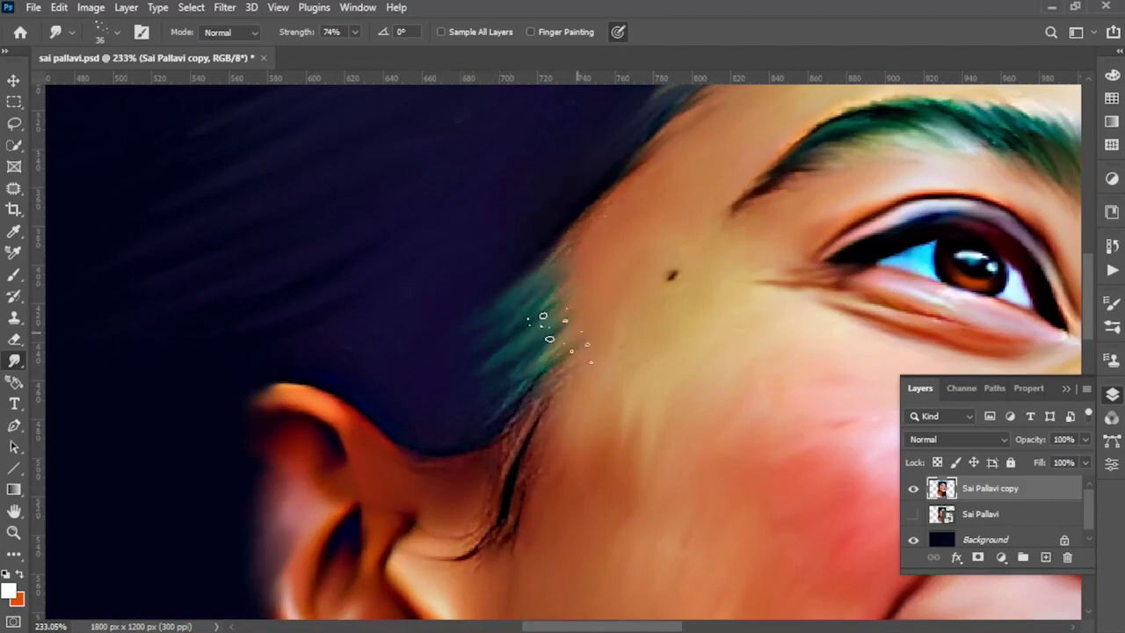
scroll(708, 224, "up", 3)
scroll(708, 225, "left", 2)
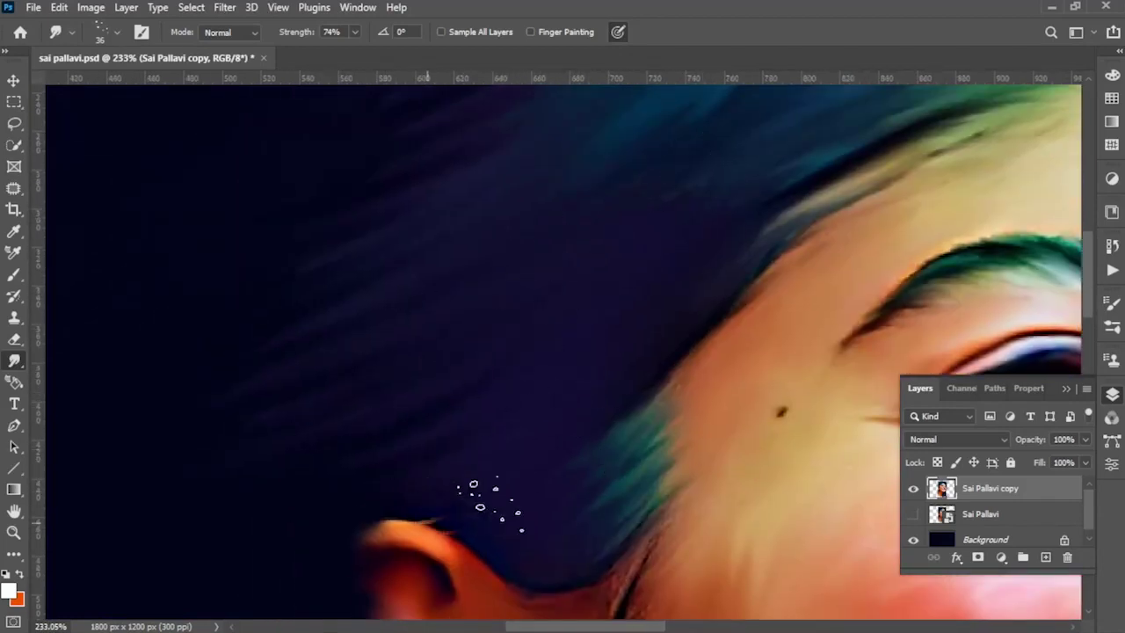
left_click_drag(465, 527, 477, 538)
left_click_drag(626, 530, 652, 525)
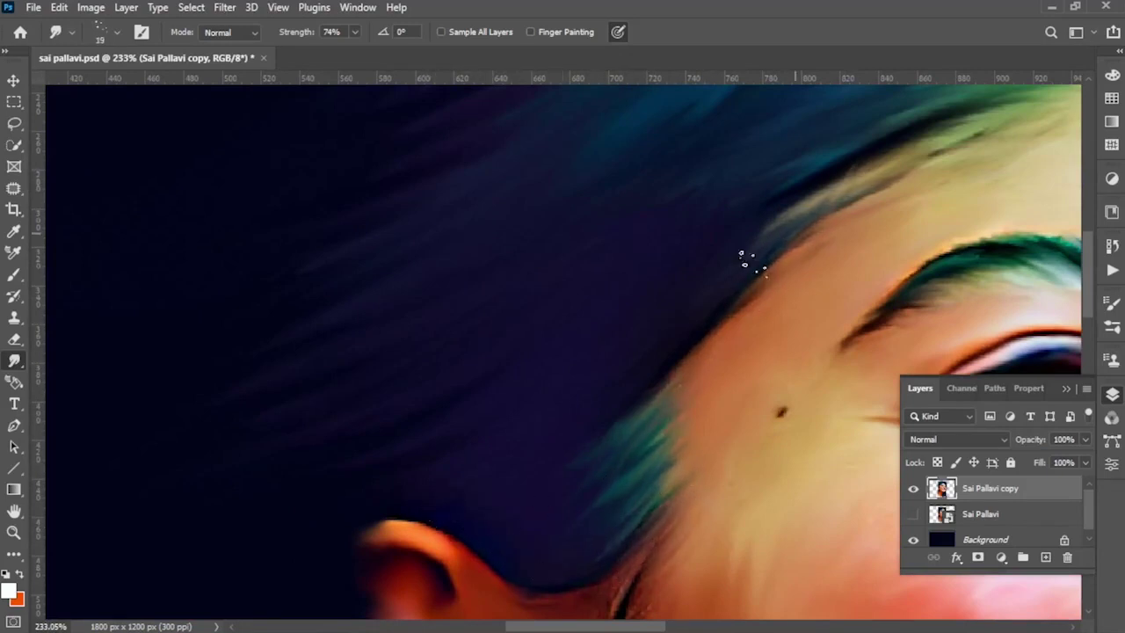
Step: Pull dark hair strands down from the hairline and smear it darker near the ear
scroll(705, 378, "down", 3)
scroll(705, 378, "left", 1)
mouse_move(664, 444)
left_mouse_down()
mouse_move(549, 535)
mouse_move(678, 481)
left_mouse_up()
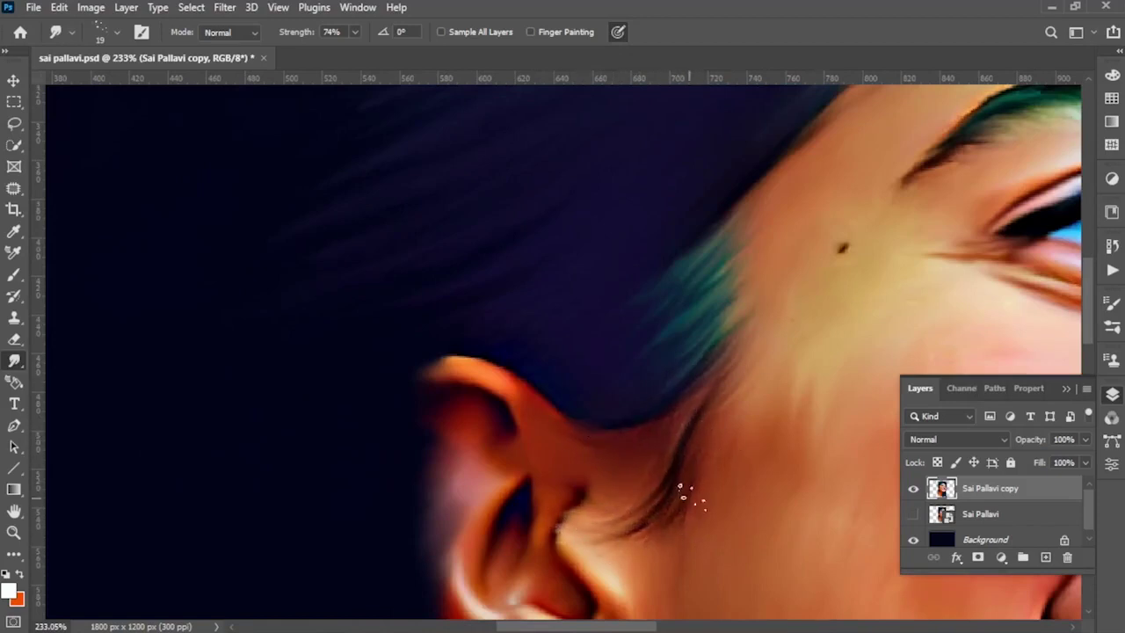
left_click_drag(681, 497, 539, 516)
scroll(668, 493, "down", 6)
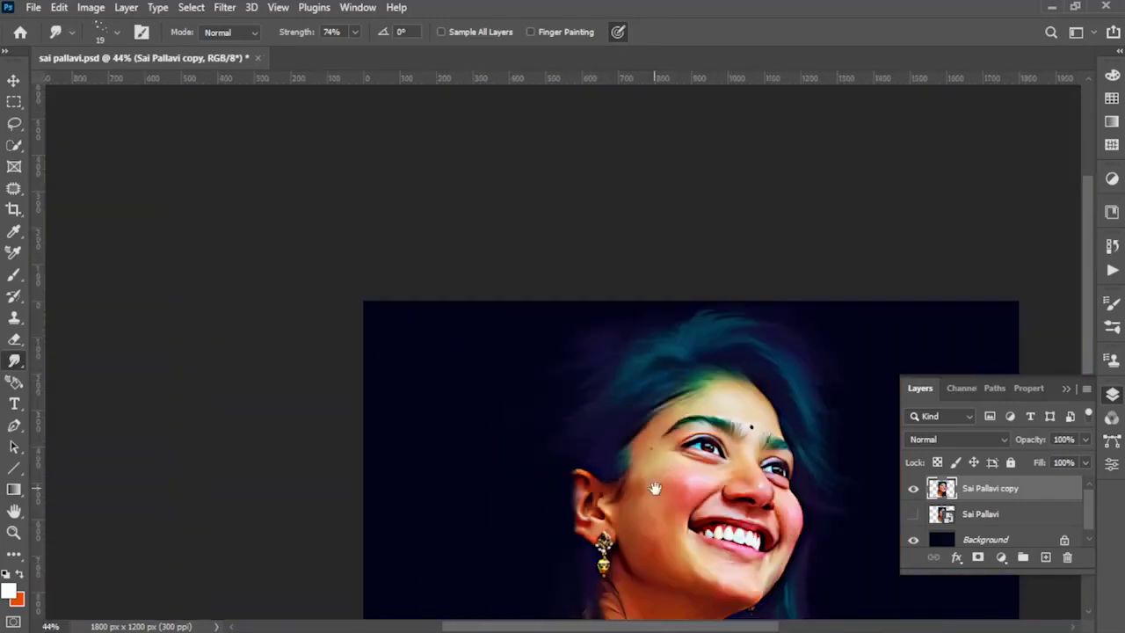
Step: Move up to the forehead hair and enlarge the smudge brush to 102
left_click_drag(655, 489, 453, 337)
scroll(453, 336, "up", 5)
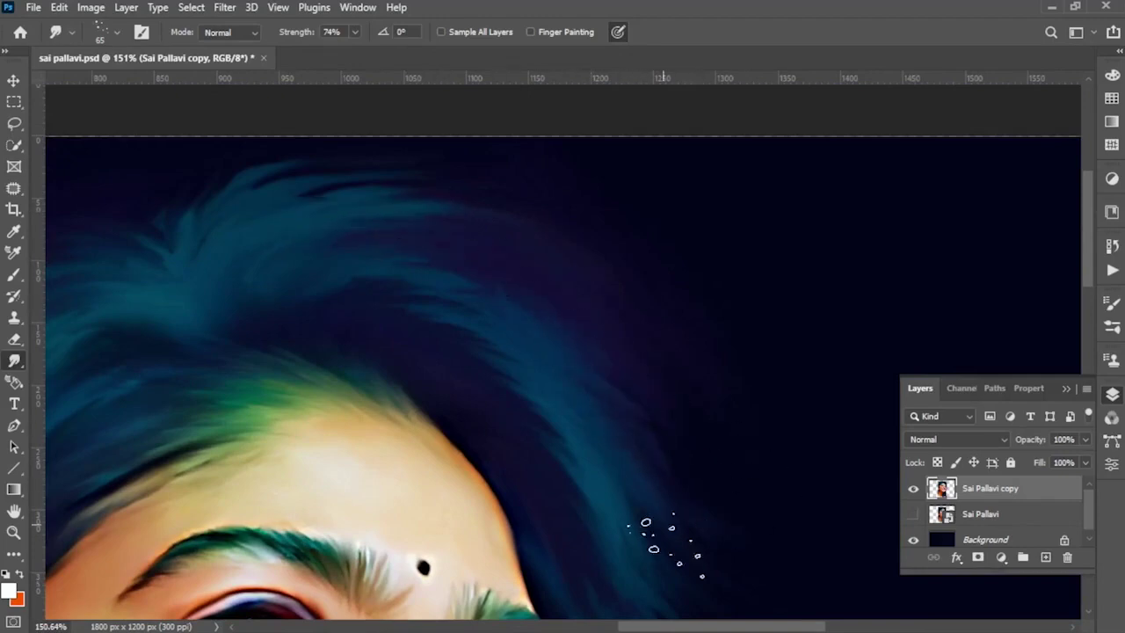
left_click_drag(568, 447, 607, 323)
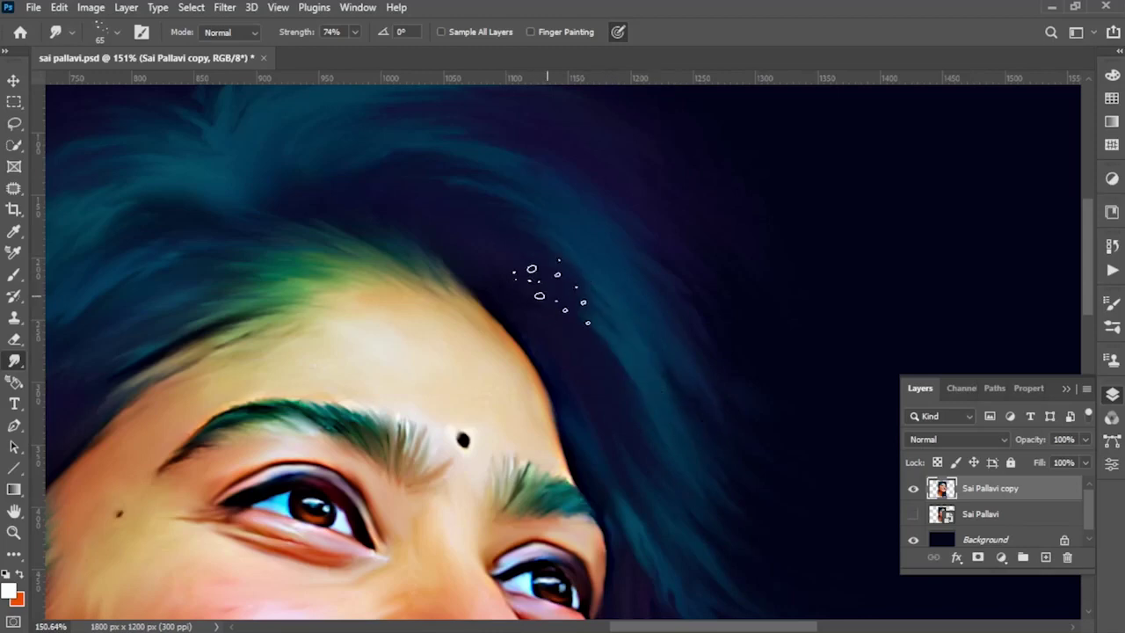
left_click_drag(724, 552, 600, 401)
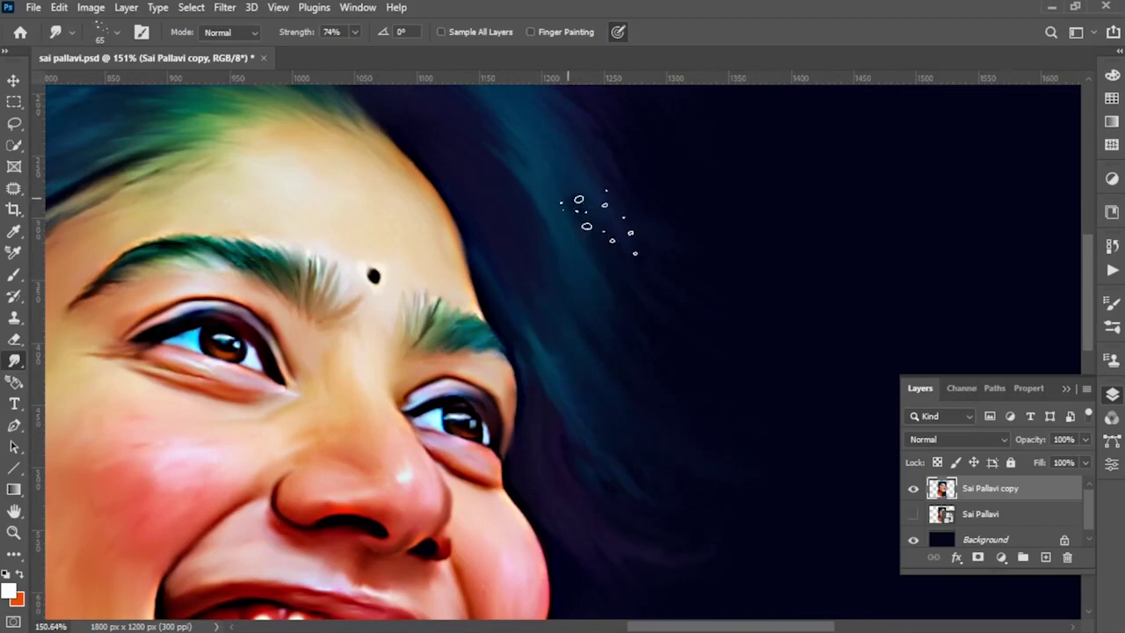
left_click_drag(598, 224, 623, 407)
key("bracketright")
key("bracketright")
key("bracketright")
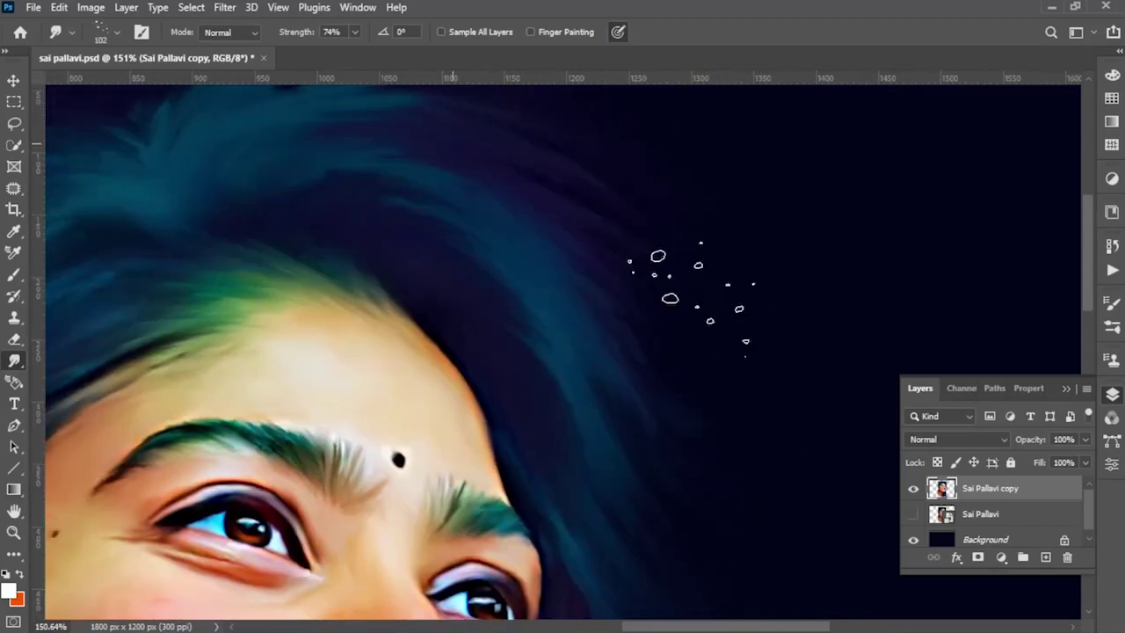
scroll(640, 251, "up", 2)
Step: Choose a different textured brush tip and shift the view to the hair on the left
left_click(104, 33)
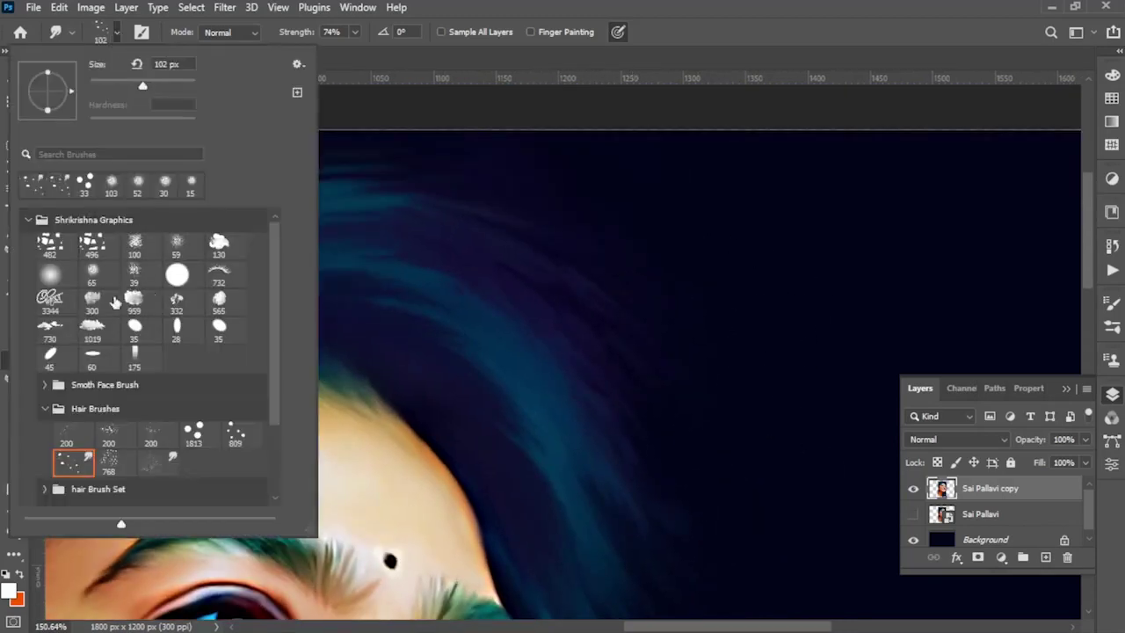
double_click(92, 273)
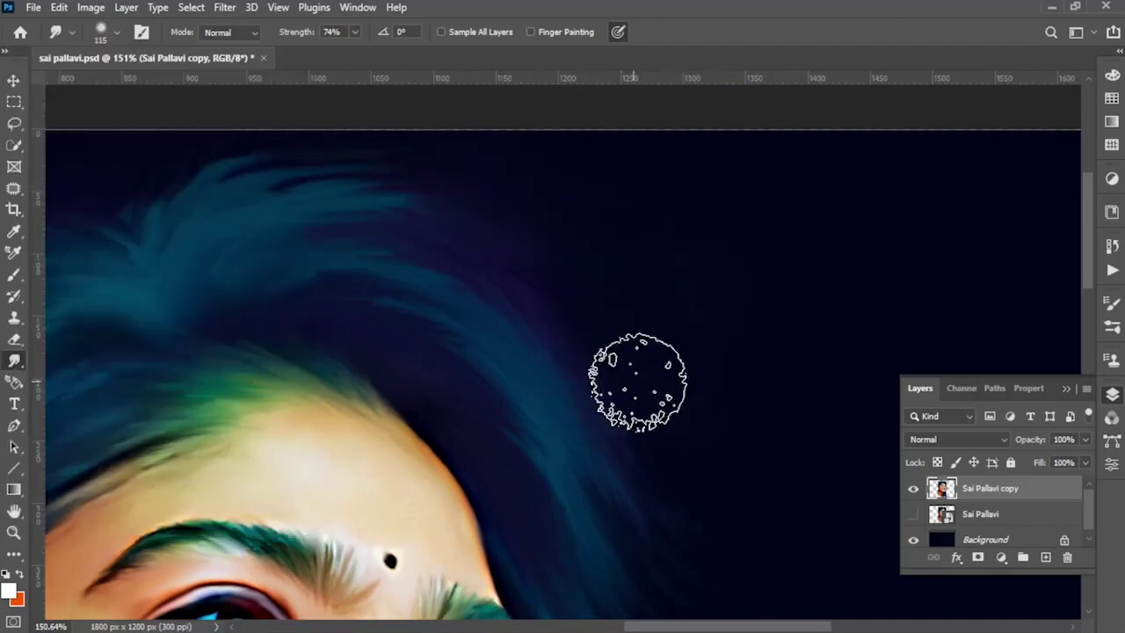
left_click_drag(703, 466, 651, 236)
left_click_drag(668, 390, 653, 196)
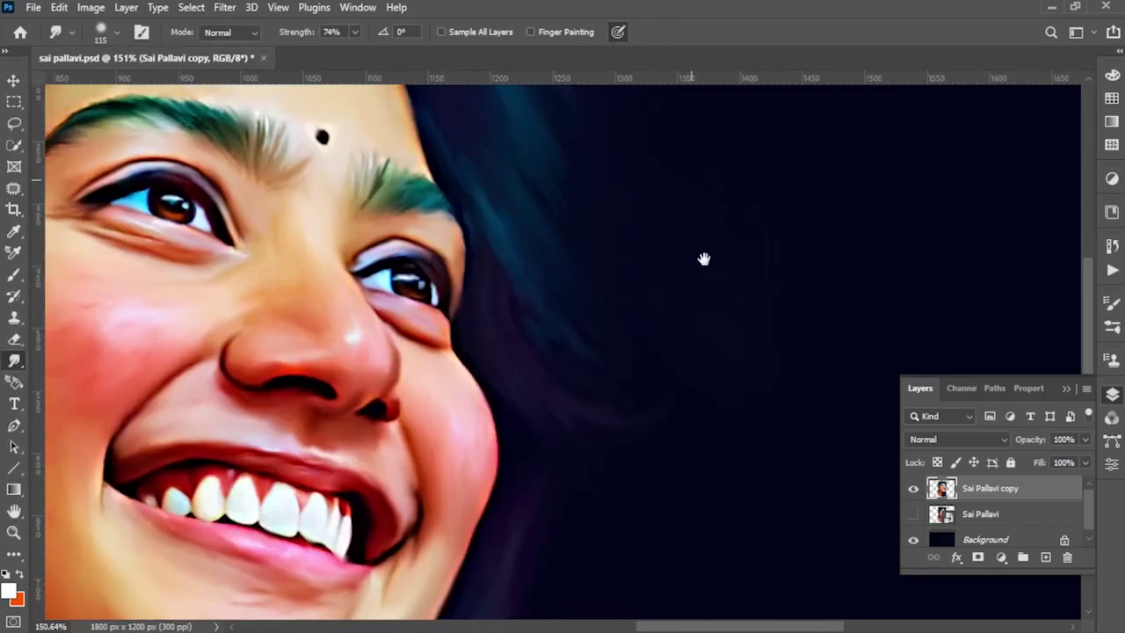
scroll(269, 156, "up", 8)
scroll(377, 181, "left", 8)
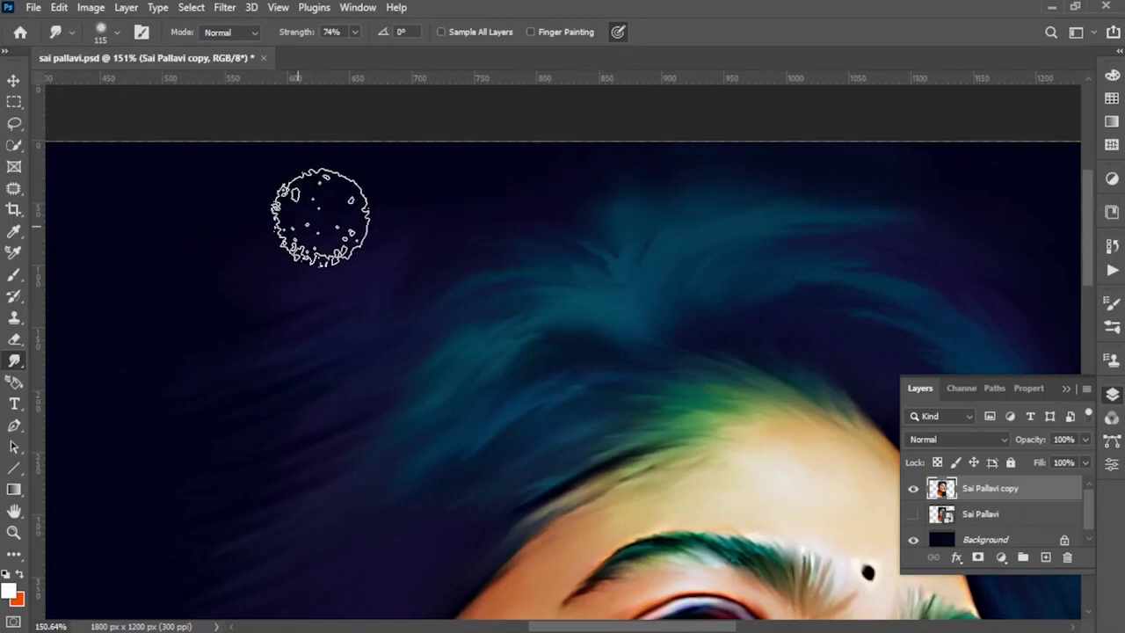
left_click_drag(384, 290, 647, 120)
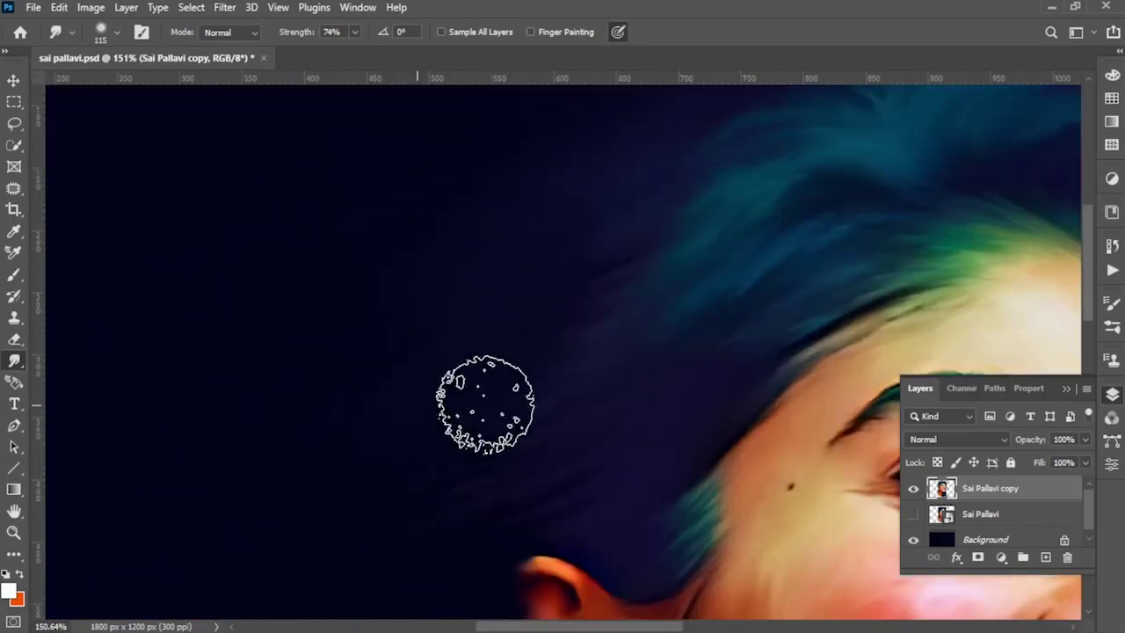
scroll(414, 319, "down", 3)
scroll(603, 474, "down", 2)
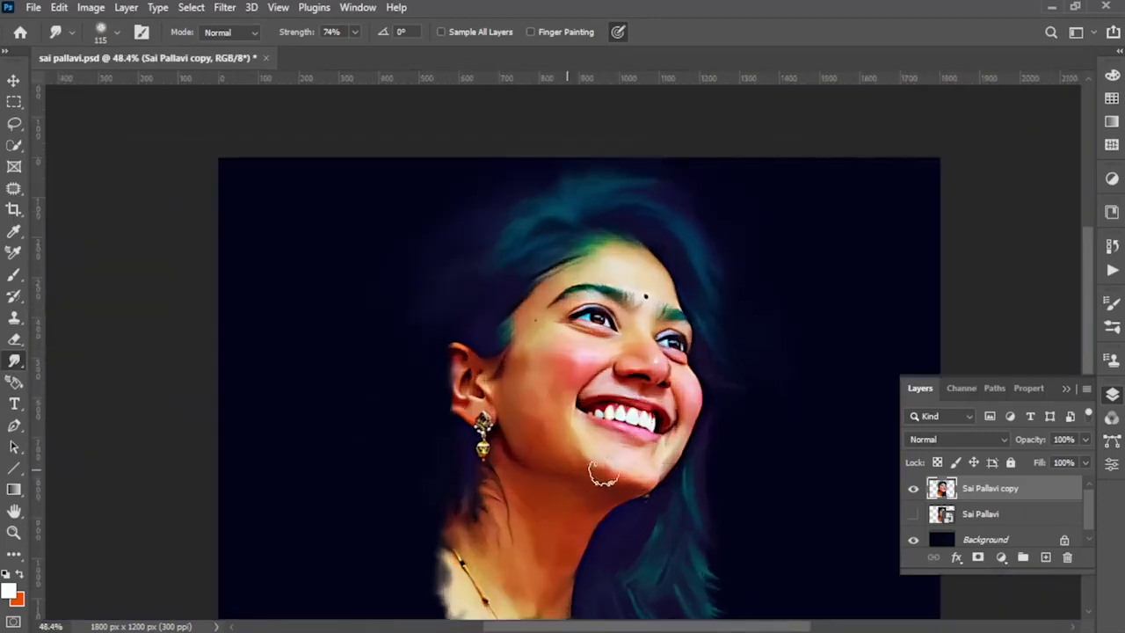
scroll(645, 372, "up", 2)
scroll(786, 294, "up", 2)
Step: Pick a hair-strand brush at 92 px and set Smudge strength to 74%
left_click(116, 31)
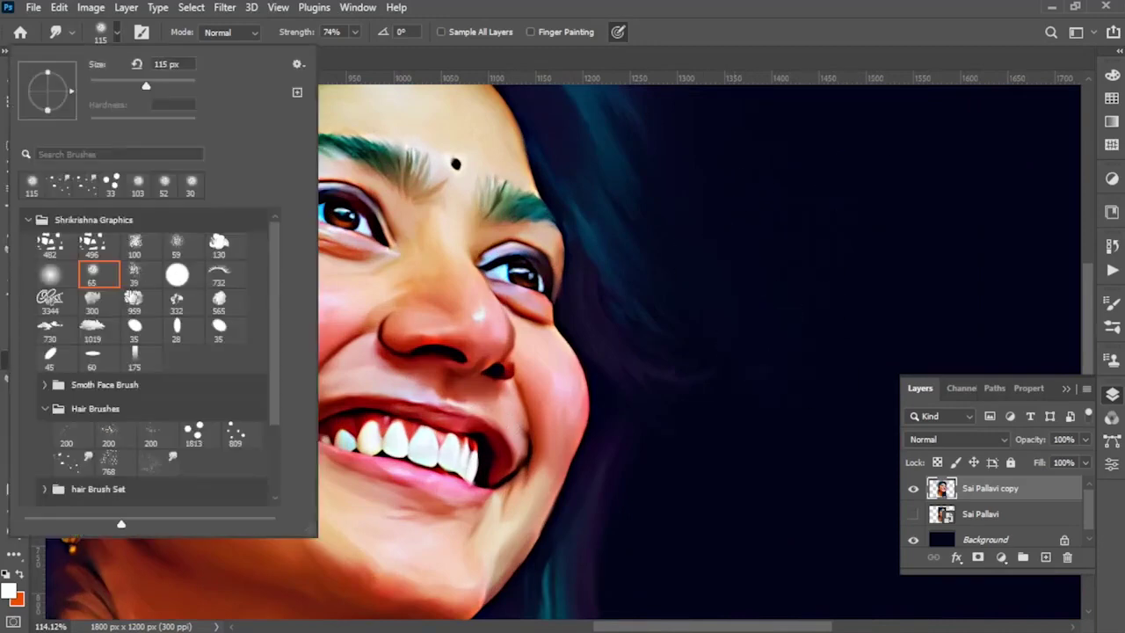
left_click(72, 461)
key("Return")
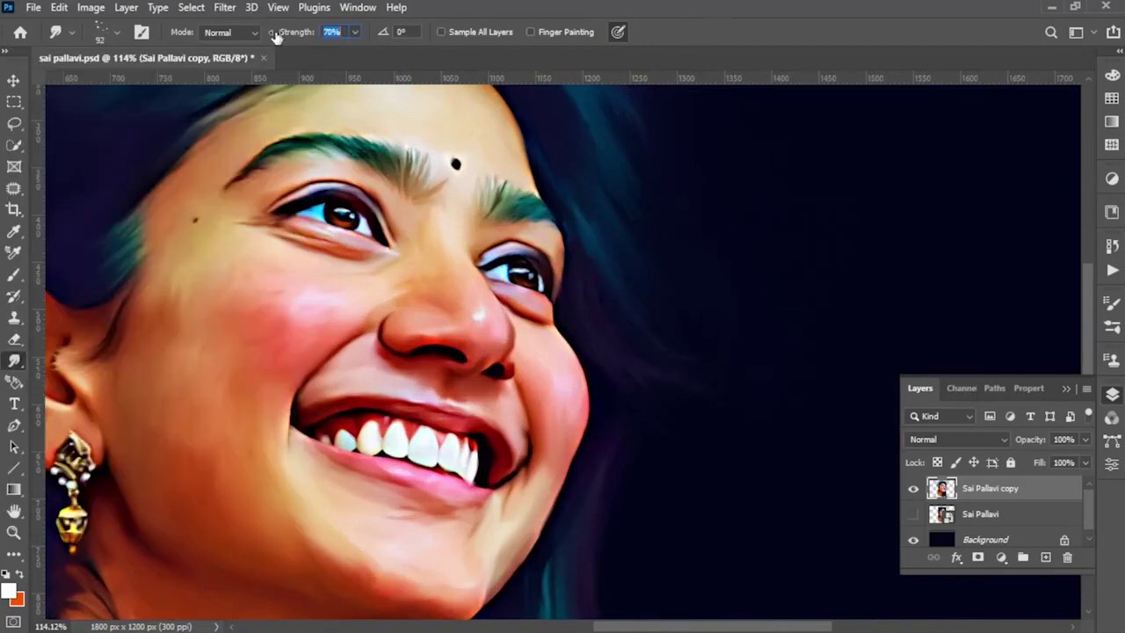
left_click_drag(303, 38, 317, 39)
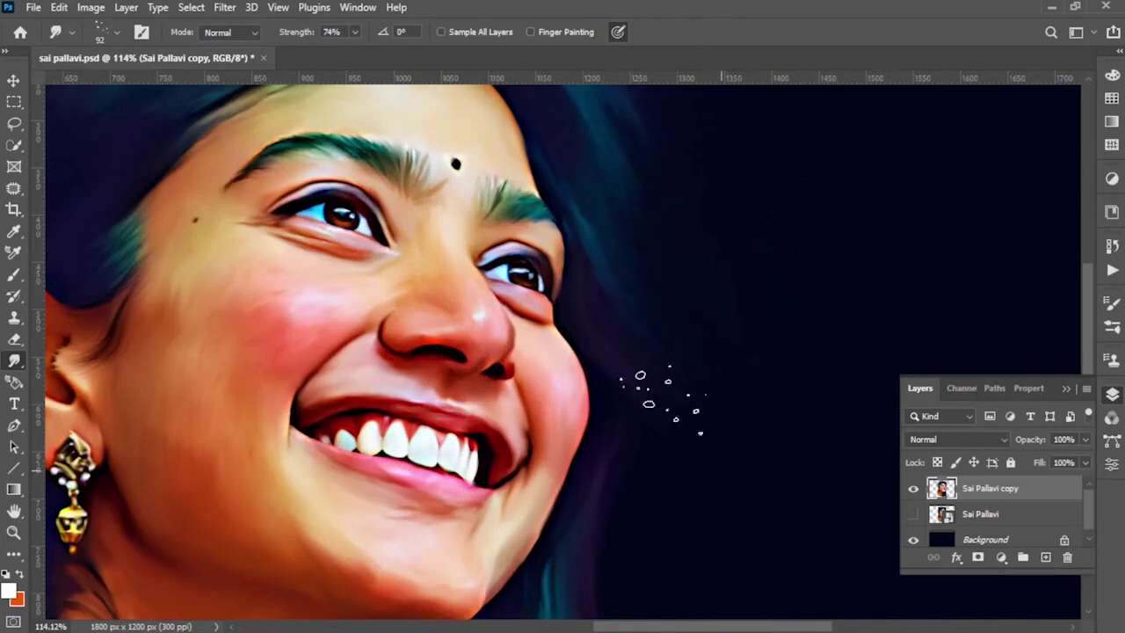
Step: Smear the teal hair tips below the chin into soft streaks
left_click_drag(662, 425, 633, 235)
left_click_drag(556, 545, 607, 321)
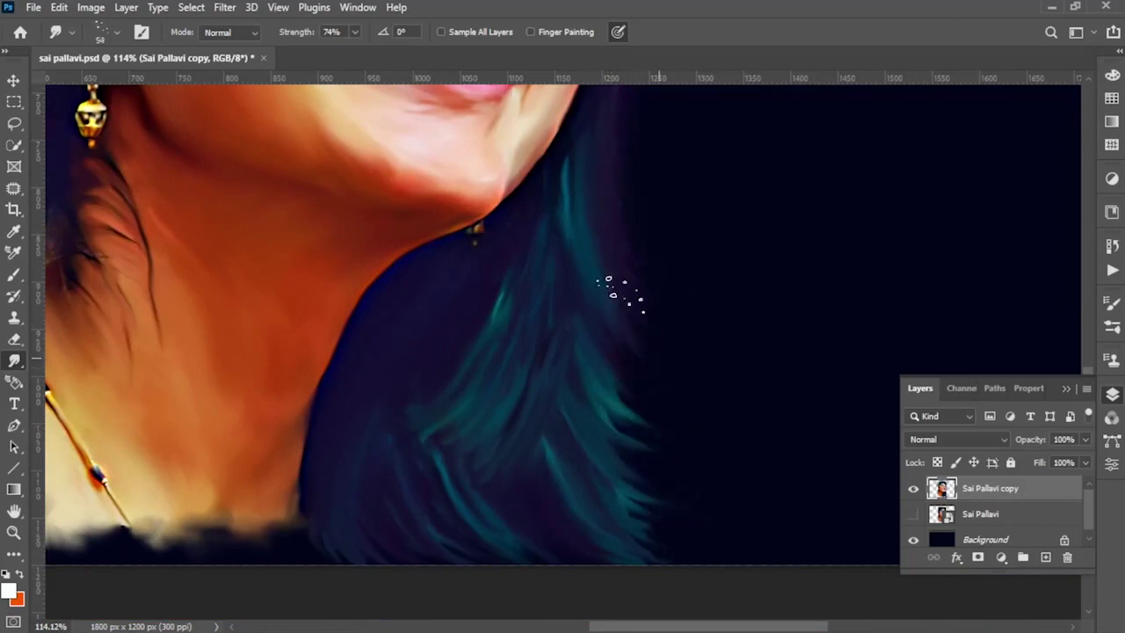
left_click_drag(619, 293, 690, 460)
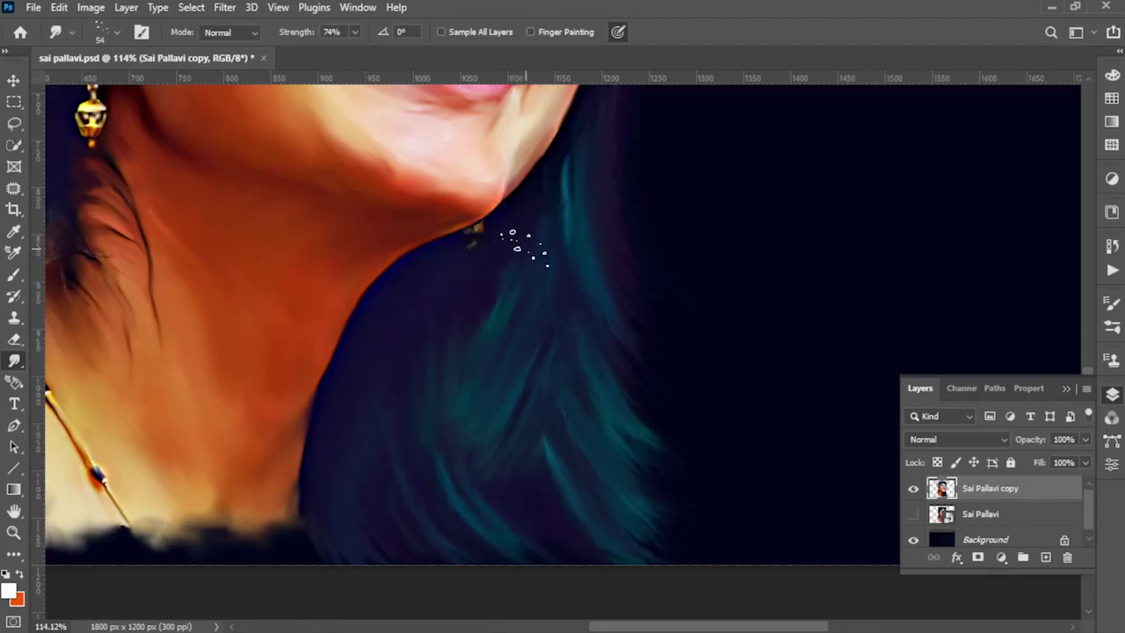
scroll(607, 334, "down", 3)
Step: Zoom into the neck below the earring, smudge the dark hair strands into wispy streaks, and zoom out
scroll(688, 421, "down", 2)
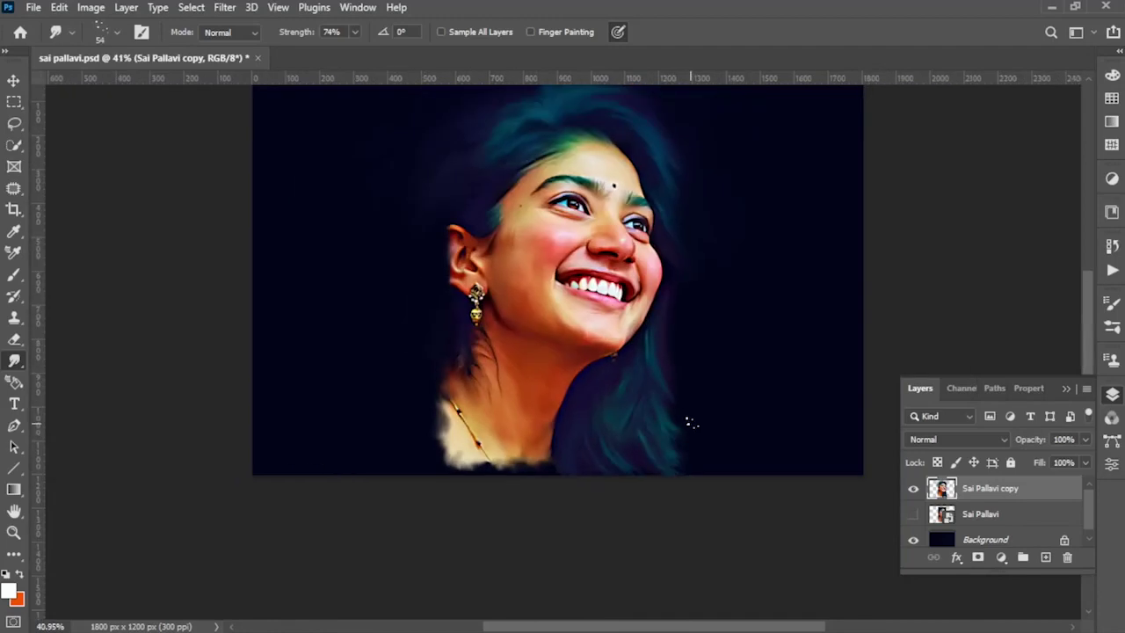
scroll(685, 420, "down", 1)
scroll(626, 261, "up", 1)
scroll(527, 352, "up", 2)
scroll(478, 322, "up", 3)
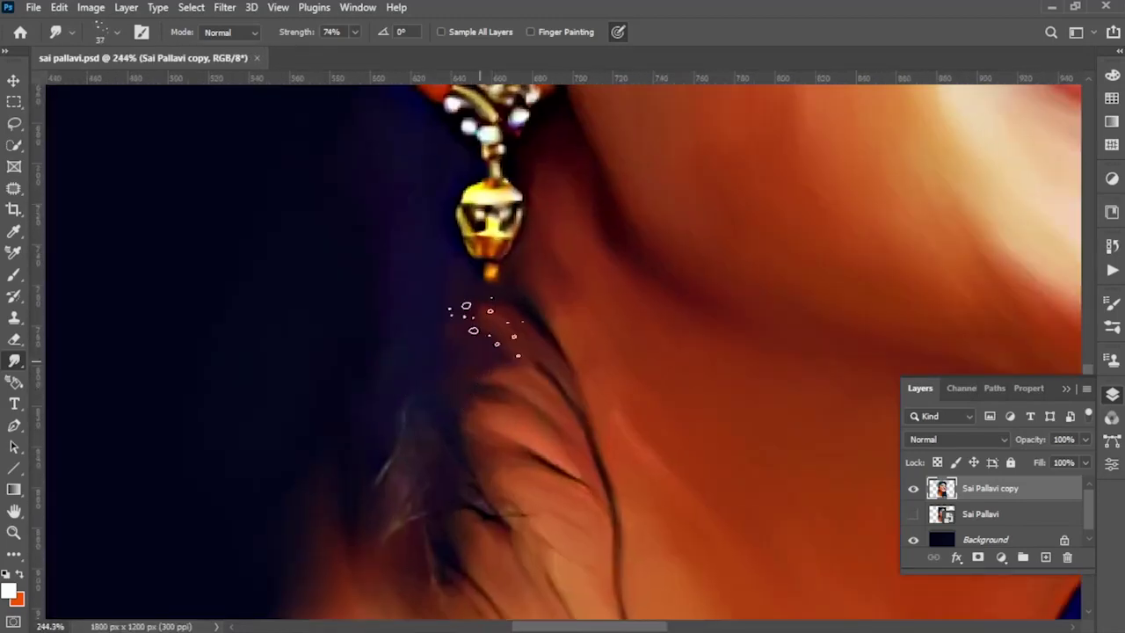
scroll(452, 373, "up", 1)
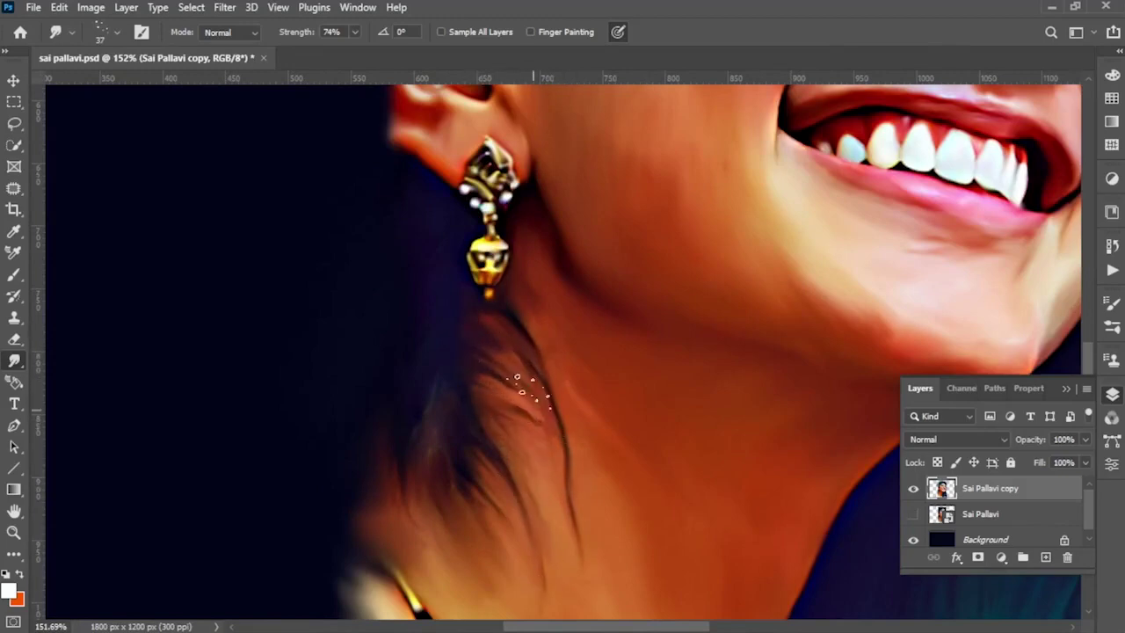
scroll(553, 409, "down", 5)
scroll(484, 327, "up", 8)
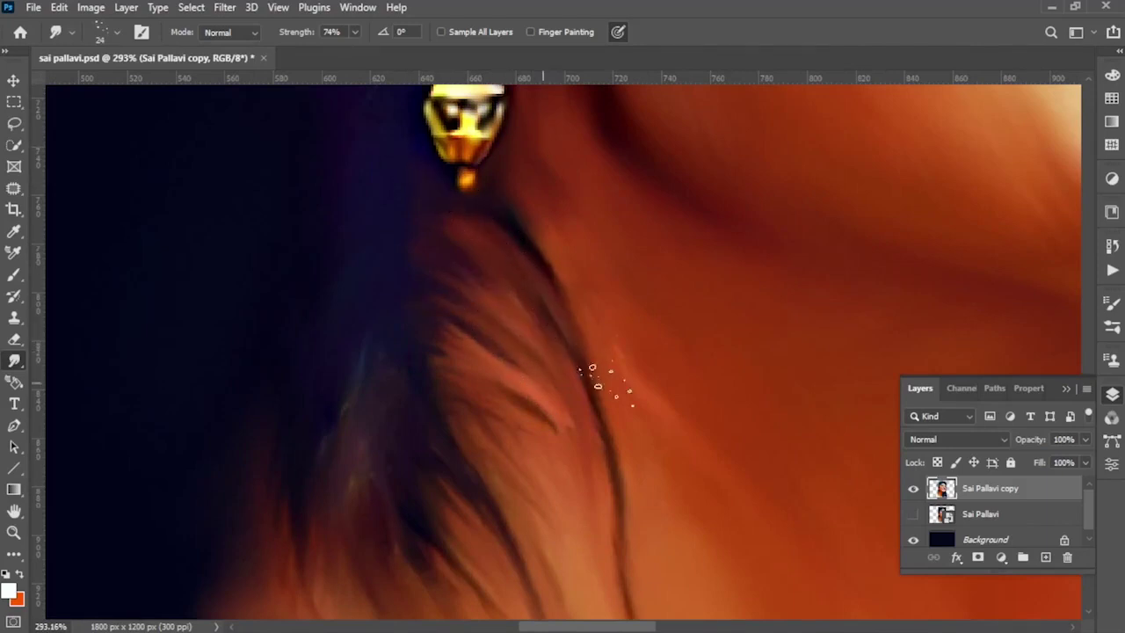
scroll(576, 387, "down", 4)
scroll(615, 440, "down", 1)
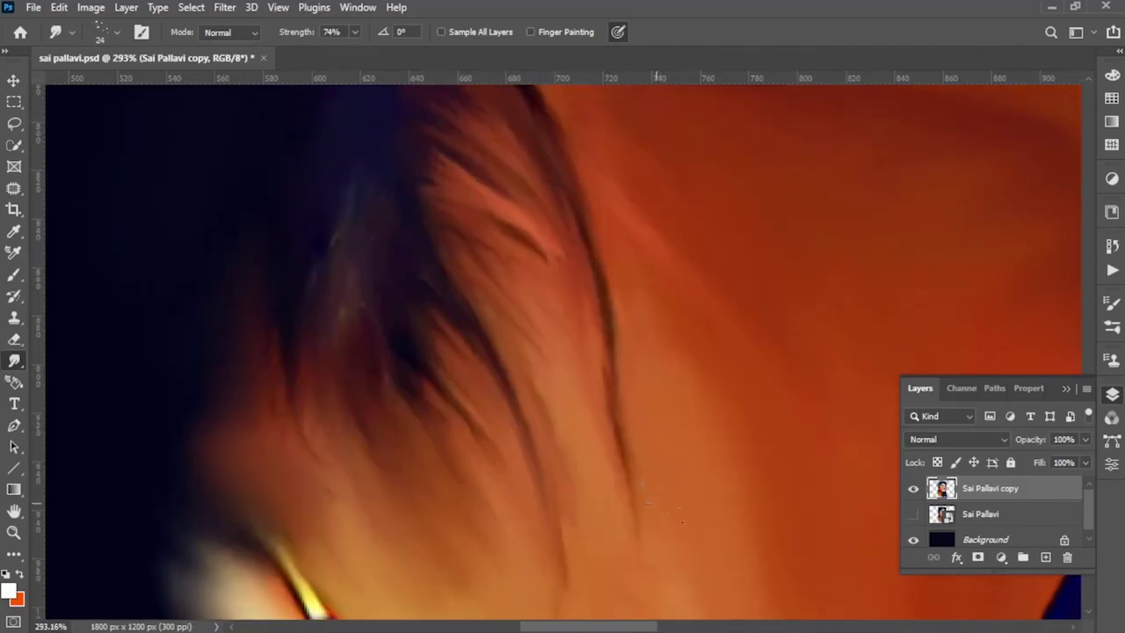
scroll(616, 352, "up", 2)
scroll(580, 325, "left", 1)
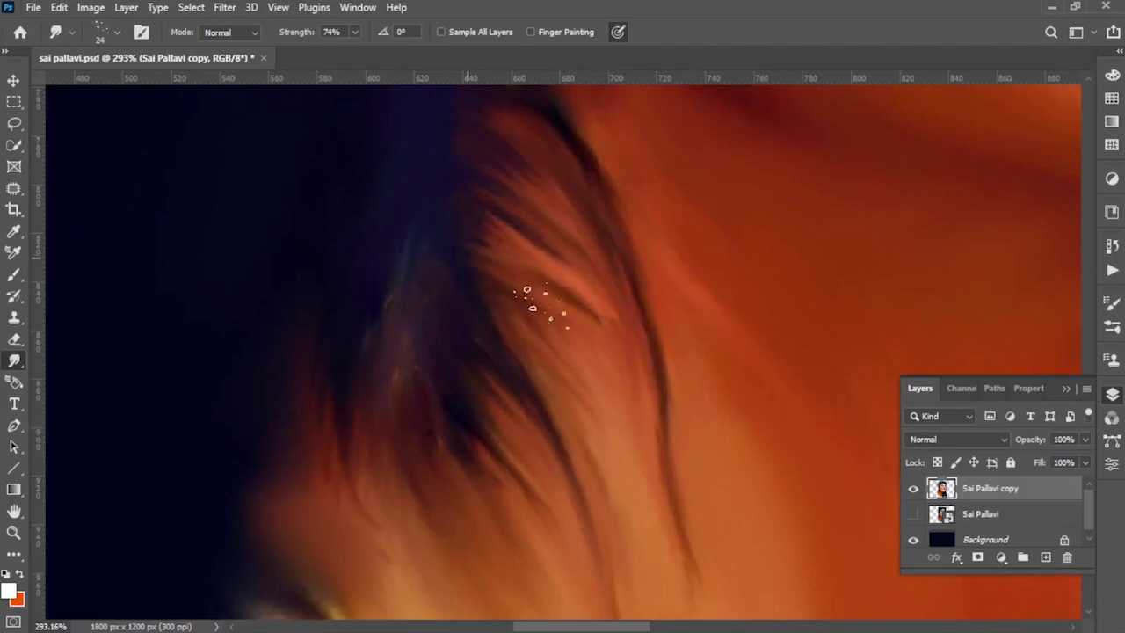
scroll(589, 367, "up", 2)
scroll(563, 343, "left", 1)
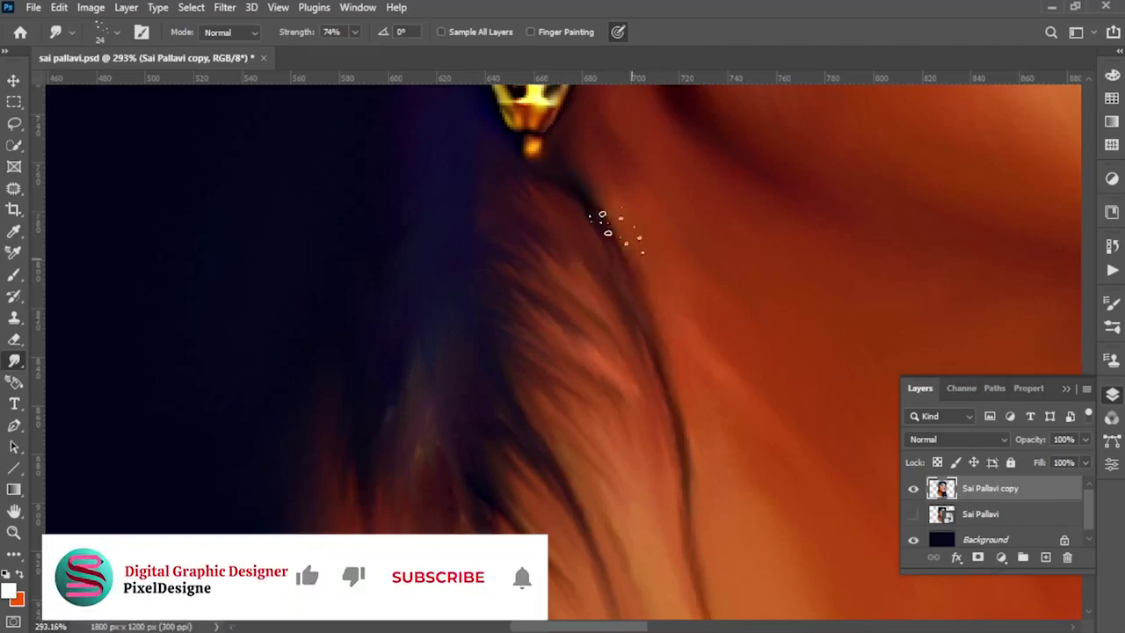
scroll(430, 479, "down", 3)
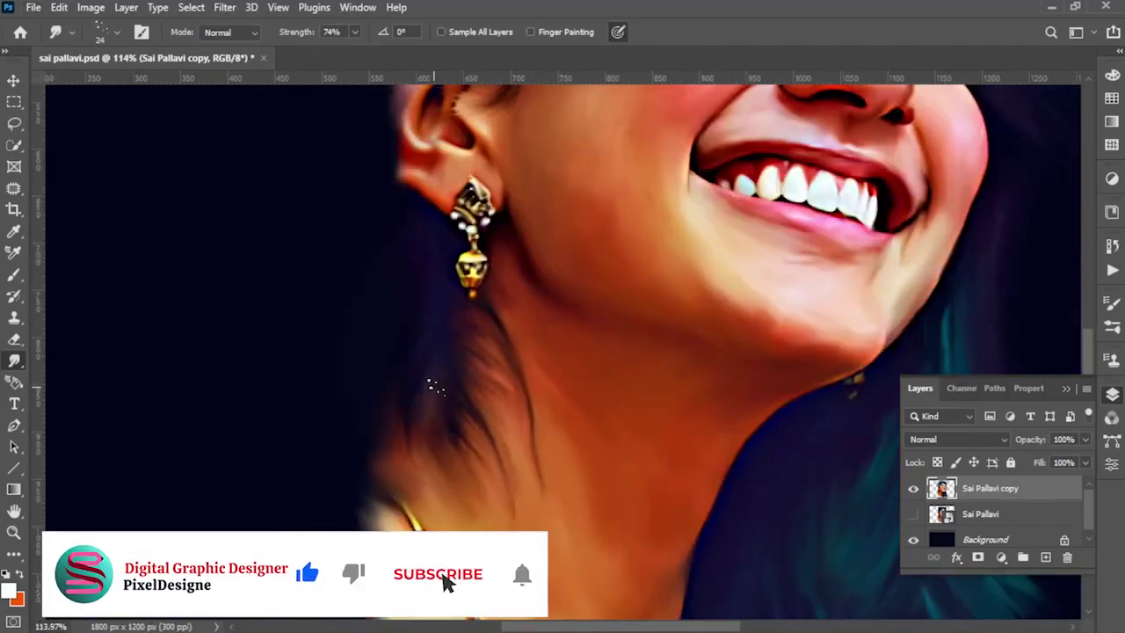
scroll(432, 389, "down", 2)
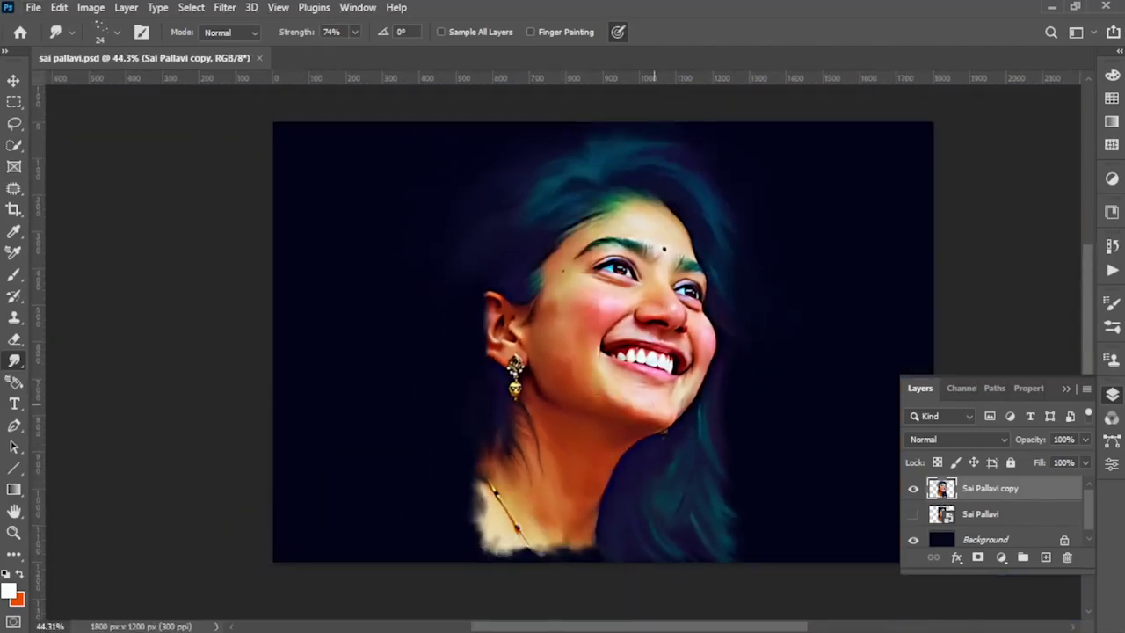
Step: Pick the 752 brush tip and resize it to about 96 px
scroll(520, 144, "up", 5)
key("b")
left_click(116, 32)
double_click(83, 466)
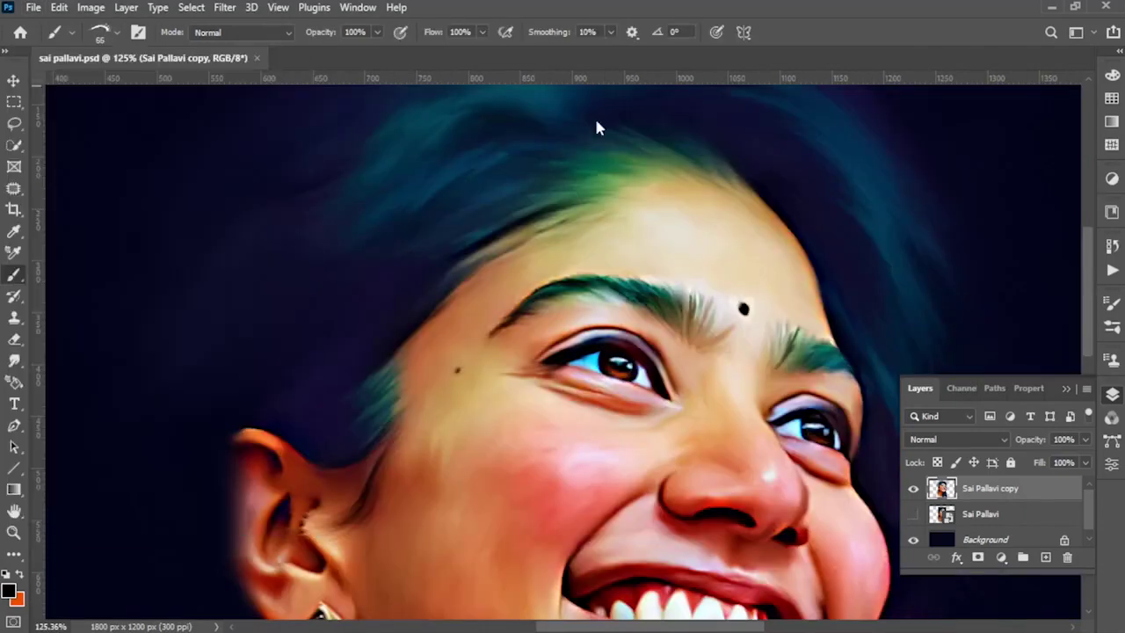
right_click(817, 420)
right_click(849, 402, "alt")
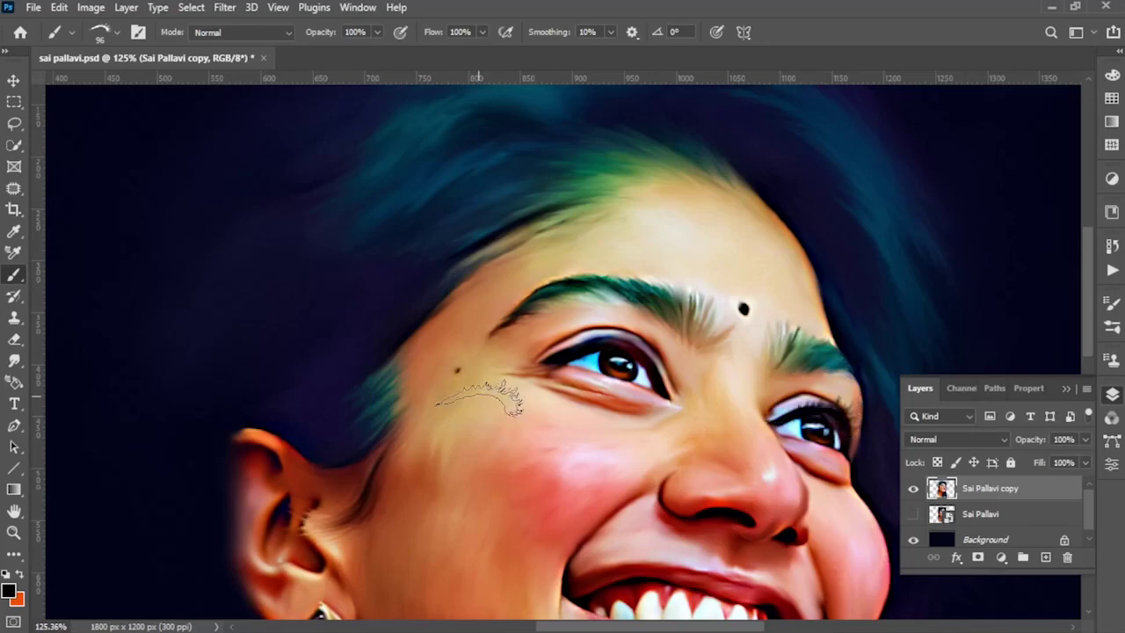
Step: Switch to the 1502 eyelash brush, tilt it to -14°, and stamp lashes on the left upper lid
left_click(116, 33)
left_click(167, 440)
key("Return")
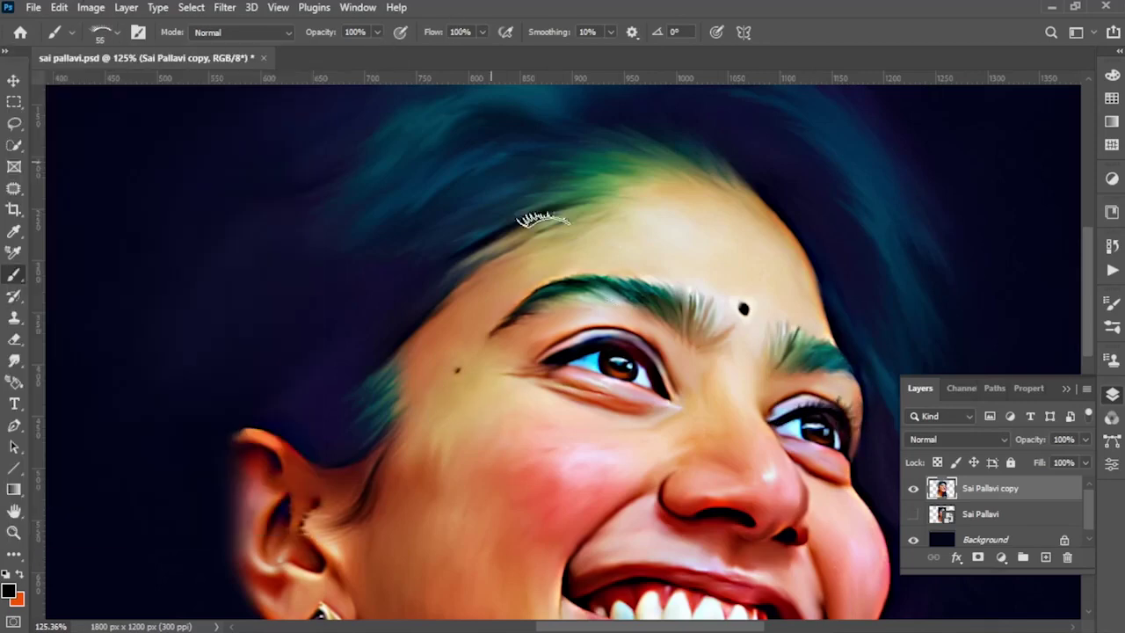
left_click(116, 34)
left_click_drag(76, 90, 76, 95)
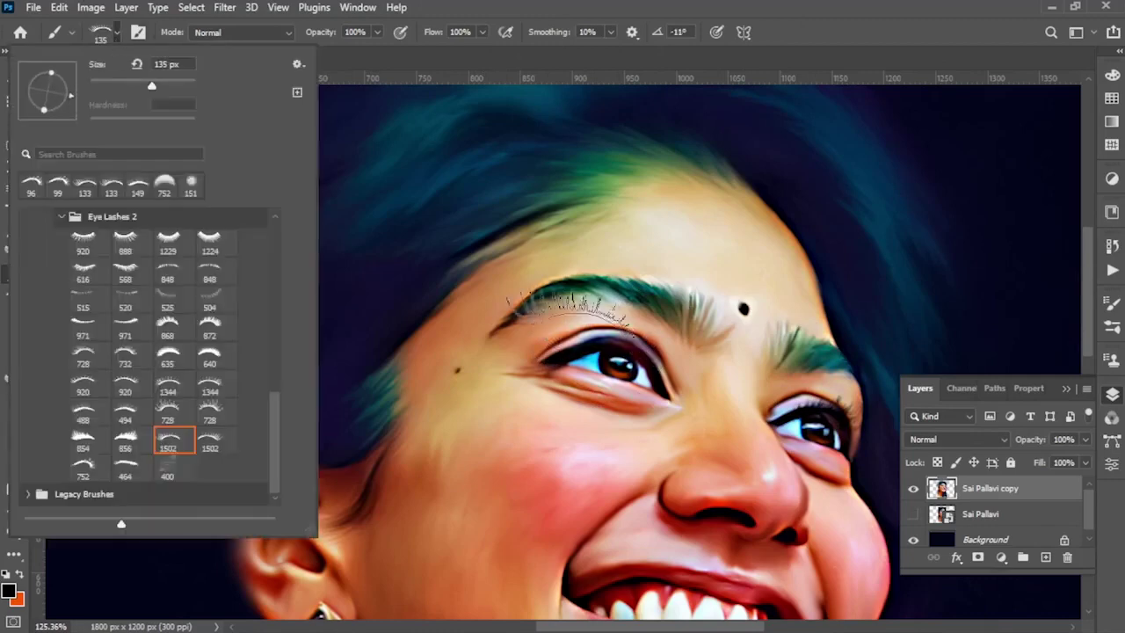
key("Return")
left_click(615, 334)
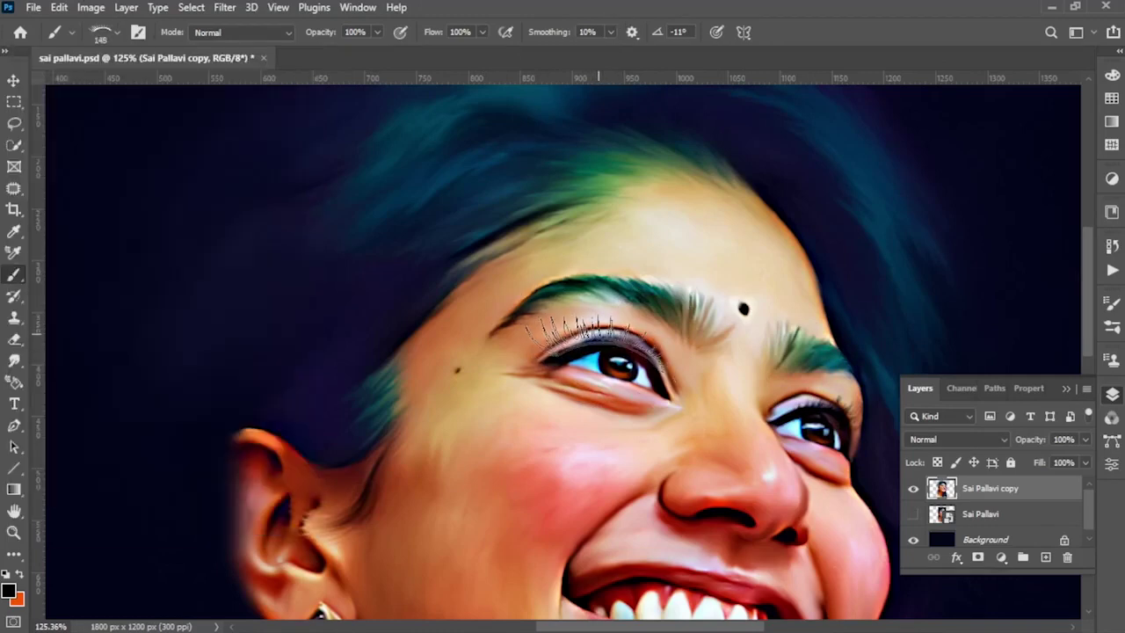
Step: Re-tilt the eyelash brush to -8° and zoom out to the whole image
left_click(116, 34)
left_click_drag(76, 95, 74, 99)
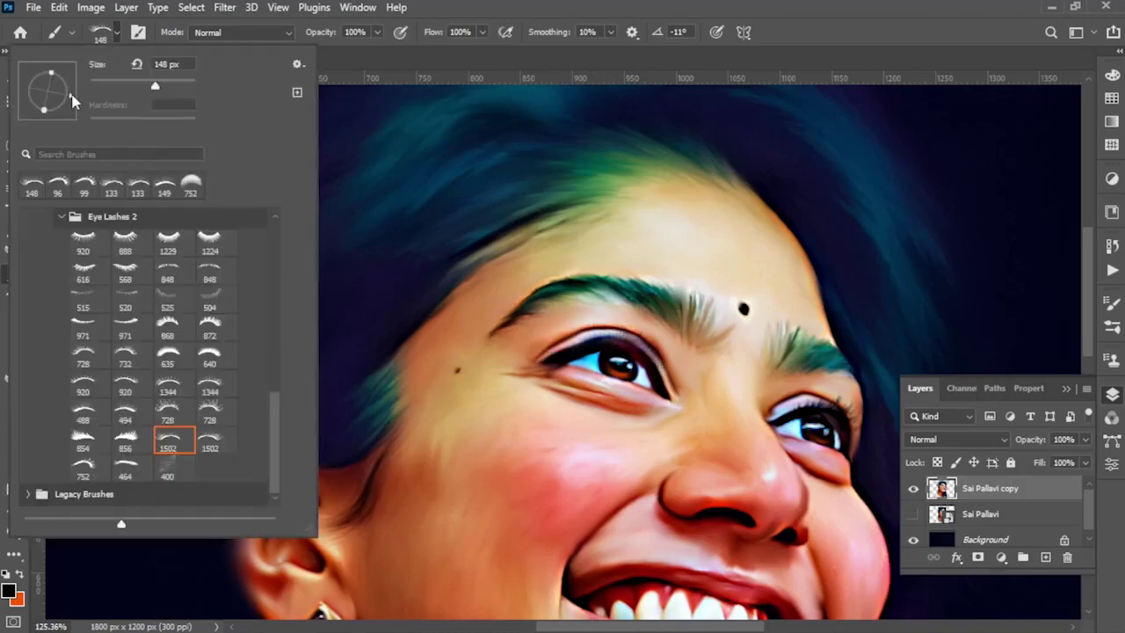
key("Return")
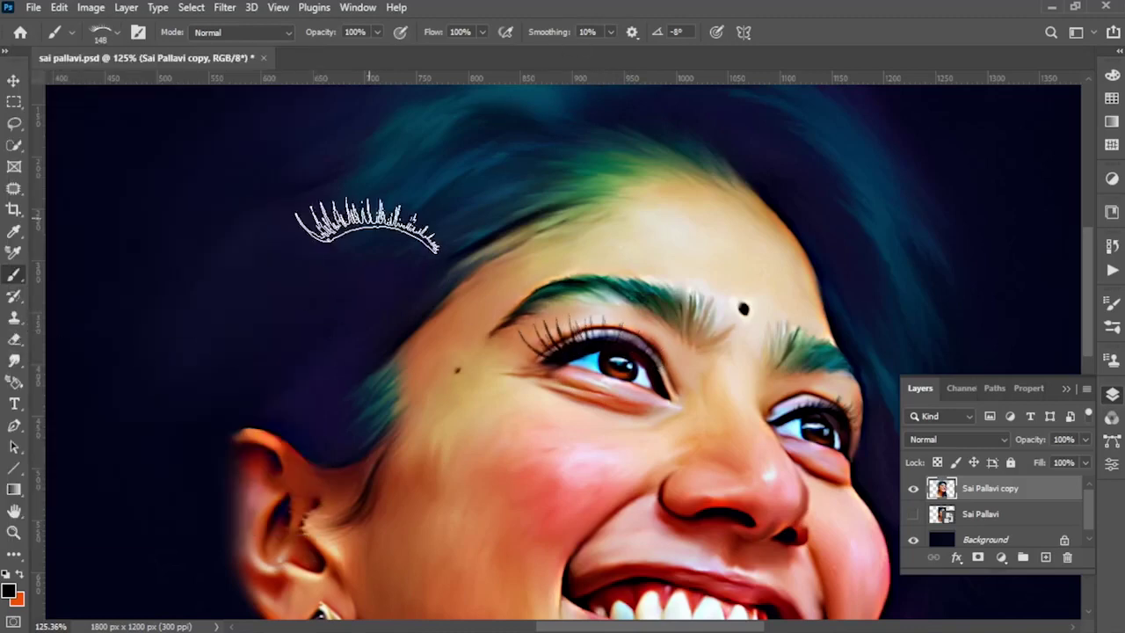
key("ctrl+0")
Step: Move the portrait to the canvas's left side, hide it, and pick a soft cloud brush on Layer 3
key("v")
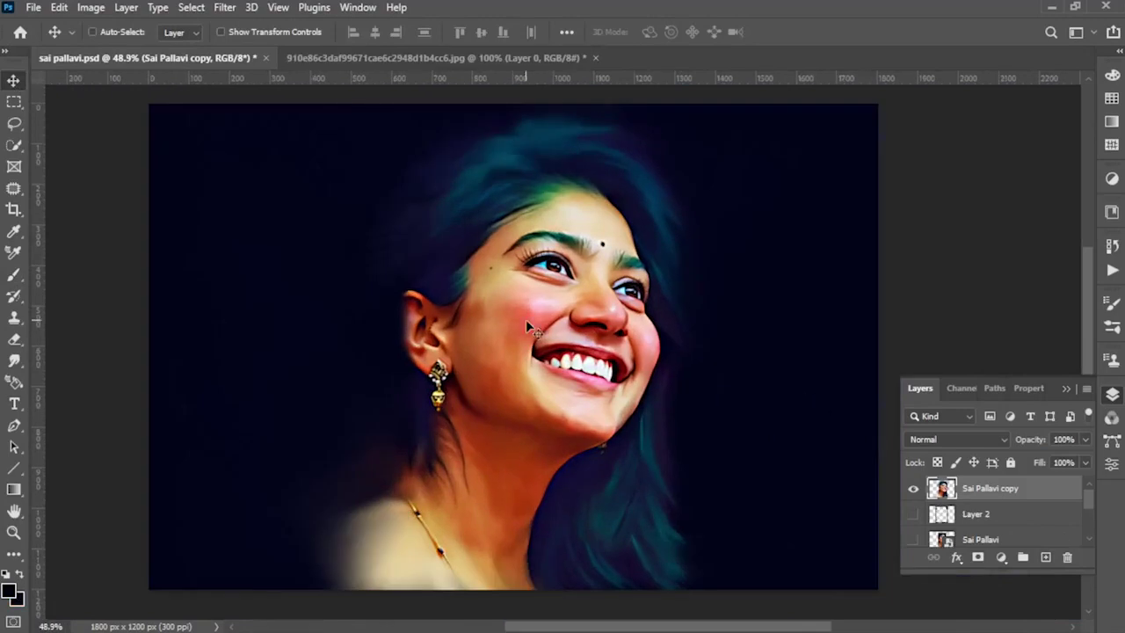
mouse_move(526, 319)
left_mouse_down()
mouse_move(275, 335)
mouse_move(272, 321)
left_mouse_up()
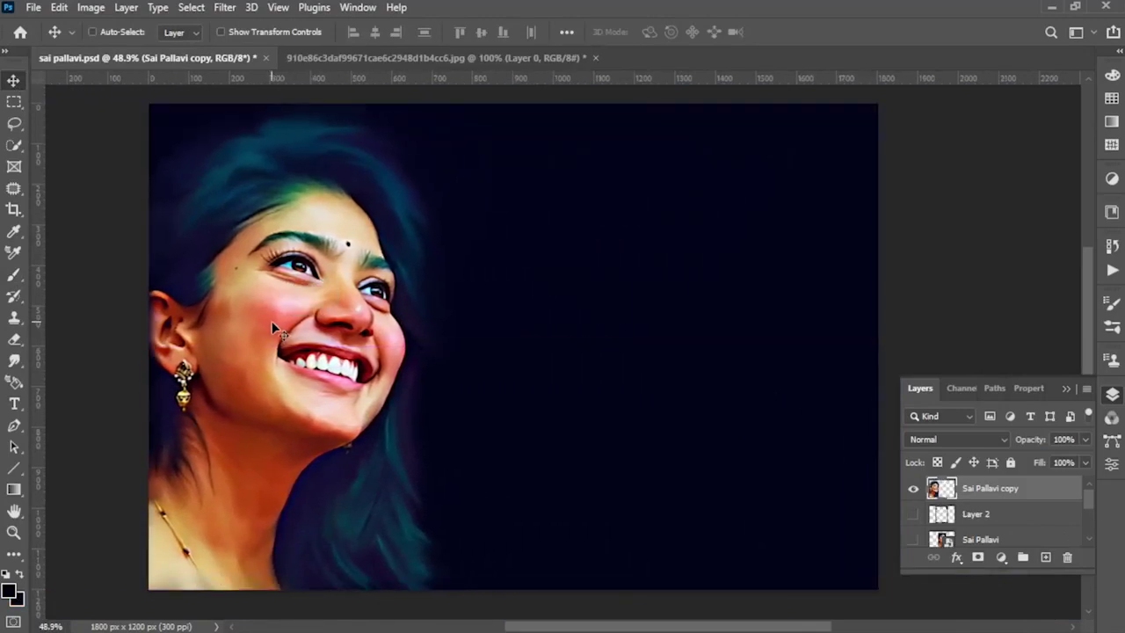
left_click(913, 488)
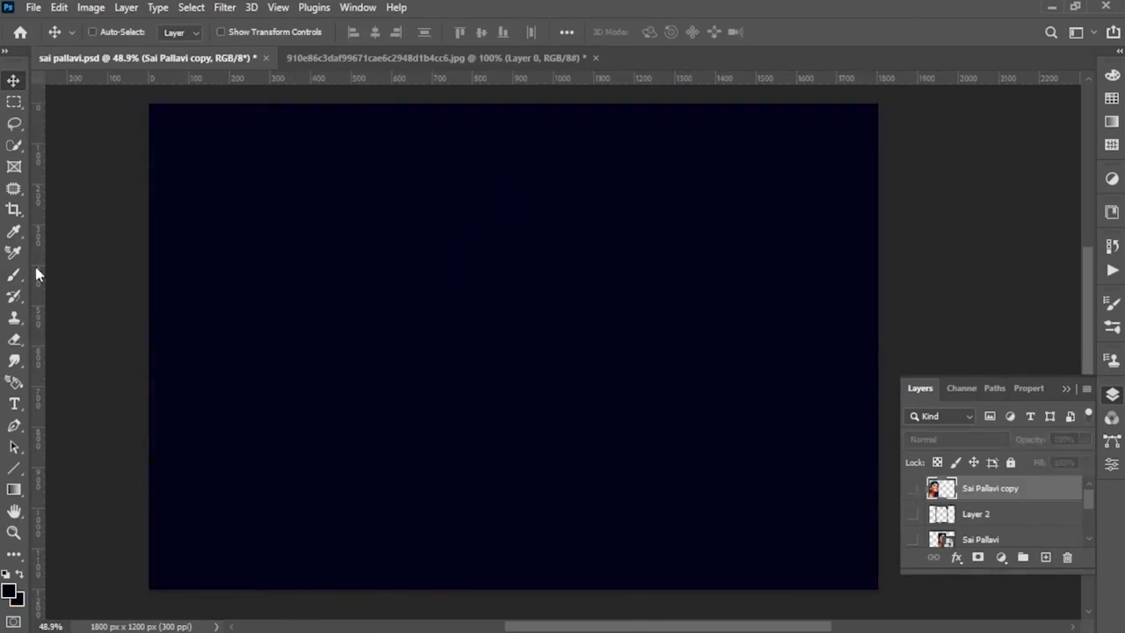
left_click(13, 278)
left_click(99, 32)
left_click(469, 138)
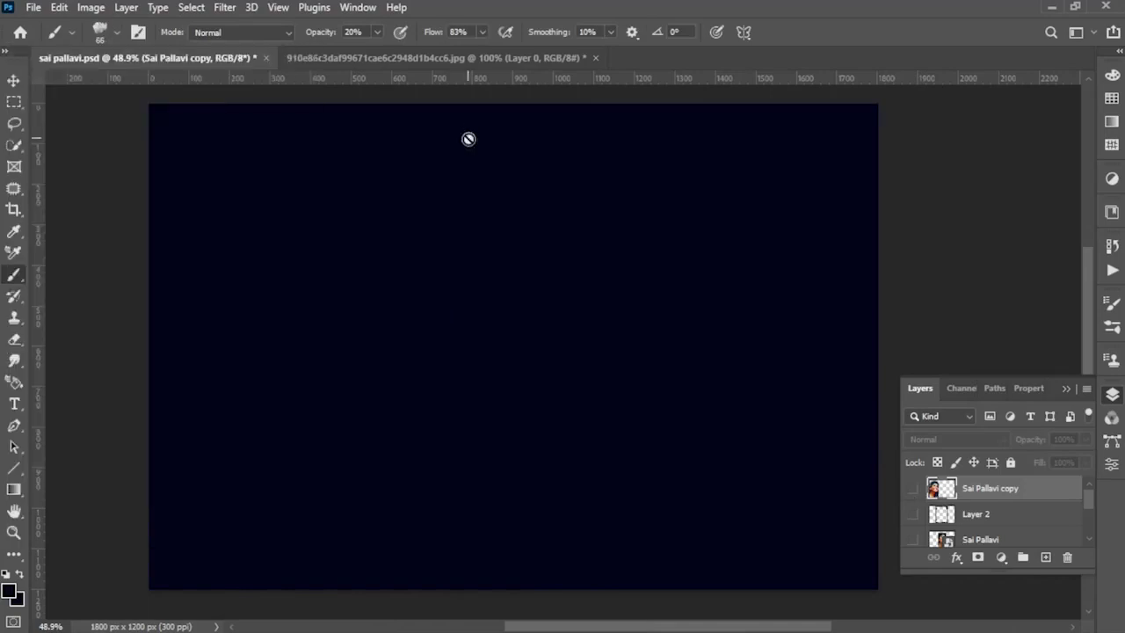
scroll(1026, 527, "down", 3)
left_click(1002, 510)
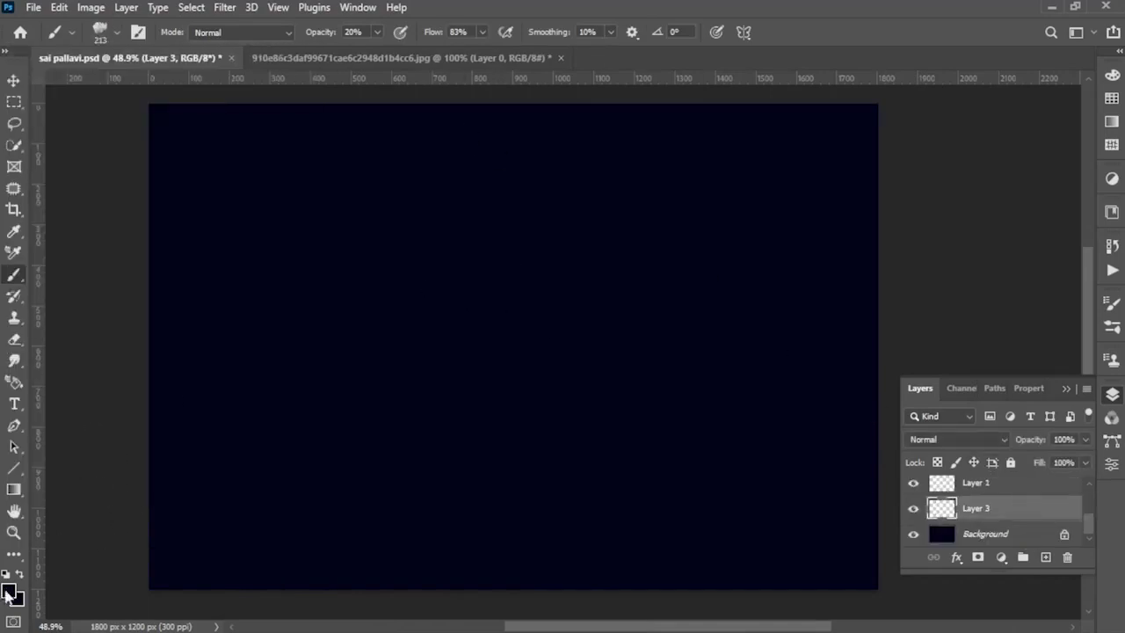
Step: Paint soft blue clouds across the upper left of Layer 3
left_click(9, 592)
left_click(1028, 185)
mouse_move(414, 164)
left_mouse_down()
mouse_move(372, 289)
mouse_move(321, 258)
mouse_move(359, 393)
left_mouse_up()
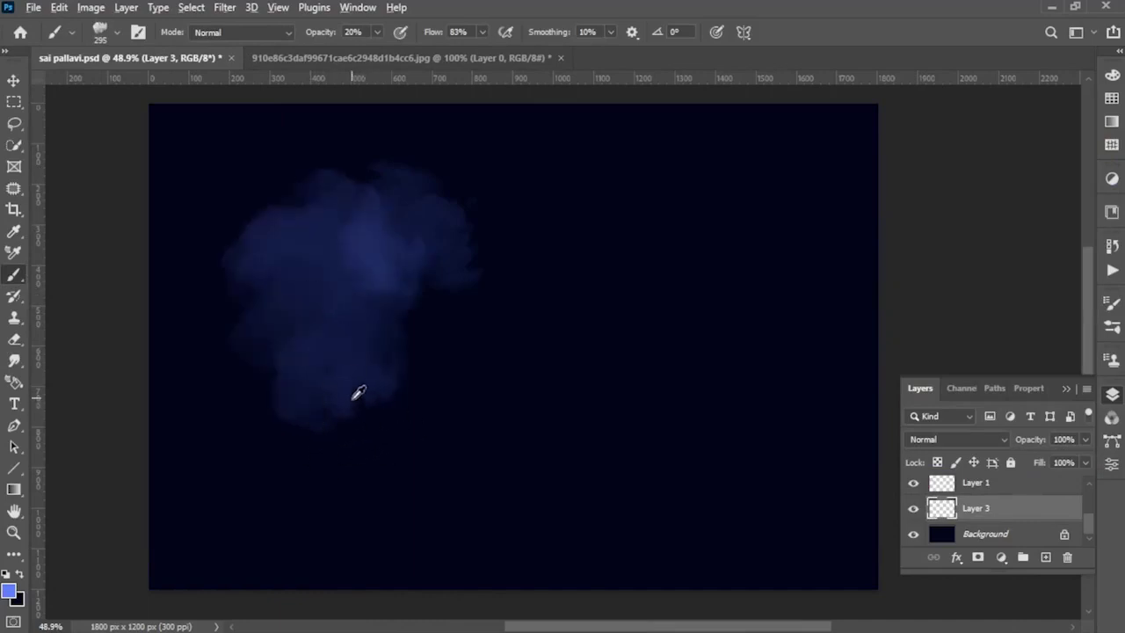
left_click(8, 592)
left_click(1065, 181)
mouse_move(387, 150)
left_mouse_down()
mouse_move(195, 171)
mouse_move(238, 156)
mouse_move(188, 307)
mouse_move(170, 557)
mouse_move(260, 282)
mouse_move(414, 377)
left_mouse_up()
left_click(490, 252, "alt")
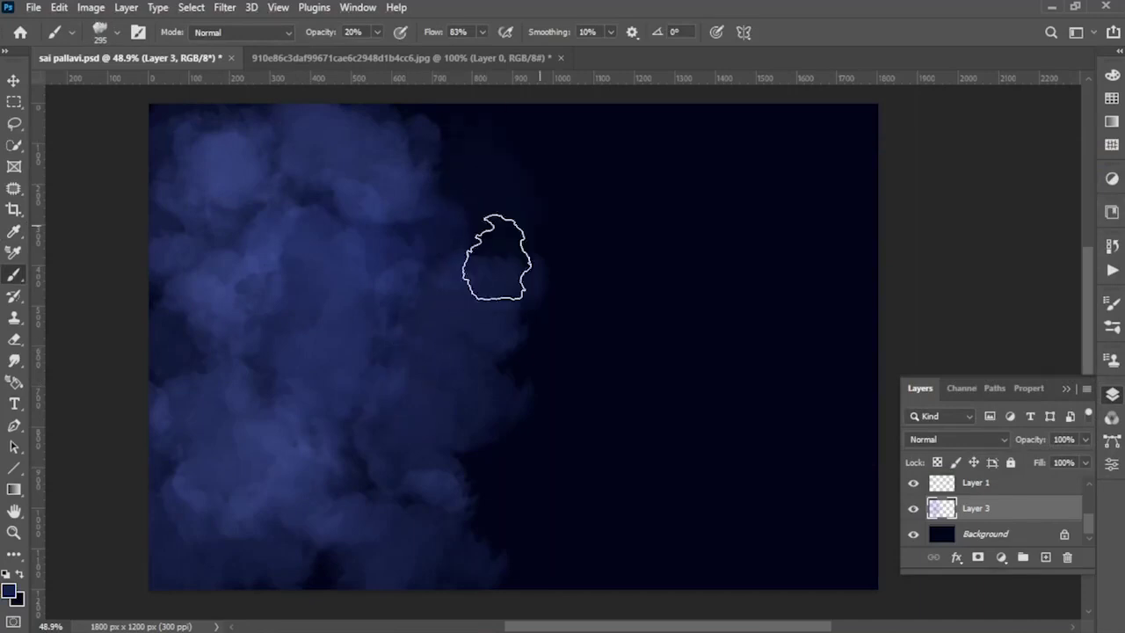
Step: Sample dark navy and brush faint blue haze over the right, middle and upper canvas
left_click(500, 235, "alt")
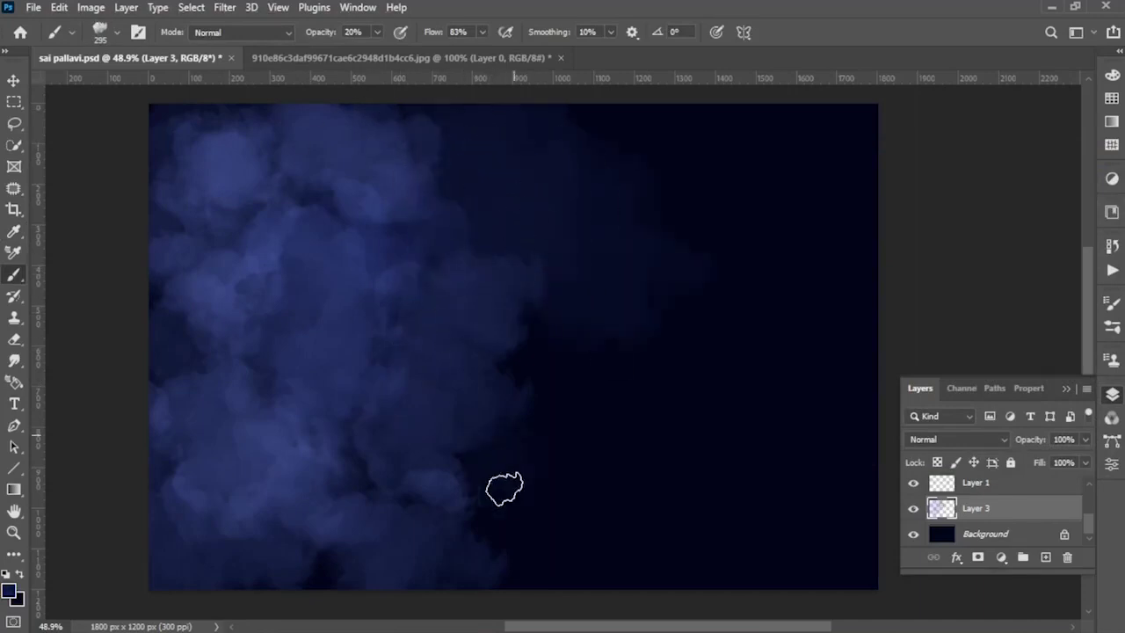
mouse_move(350, 500)
left_mouse_down()
mouse_move(428, 477)
mouse_move(340, 465)
mouse_move(540, 389)
mouse_move(490, 318)
left_mouse_up()
mouse_move(441, 216)
left_mouse_down()
mouse_move(515, 196)
mouse_move(372, 407)
mouse_move(555, 568)
mouse_move(358, 352)
mouse_move(645, 364)
mouse_move(715, 299)
left_mouse_up()
left_click_drag(695, 383, 573, 157)
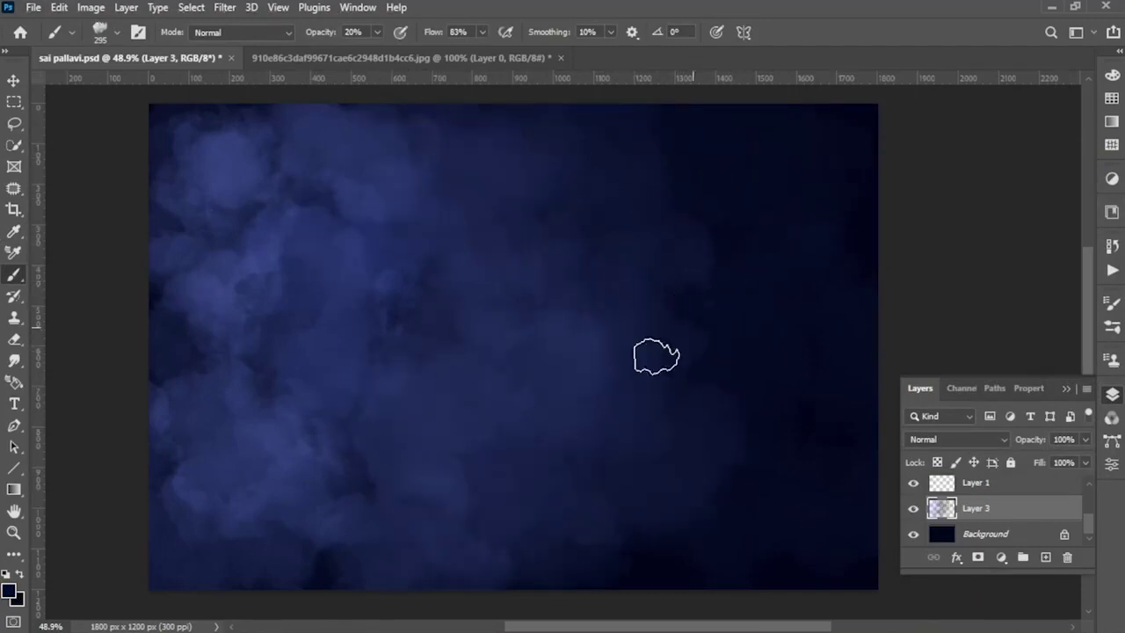
Step: Switch to bright cyan and brush teal-cyan haze over the upper left and left half
left_click(8, 591)
mouse_move(914, 291)
left_mouse_down()
mouse_move(912, 189)
mouse_move(910, 294)
left_mouse_up()
left_click(892, 195)
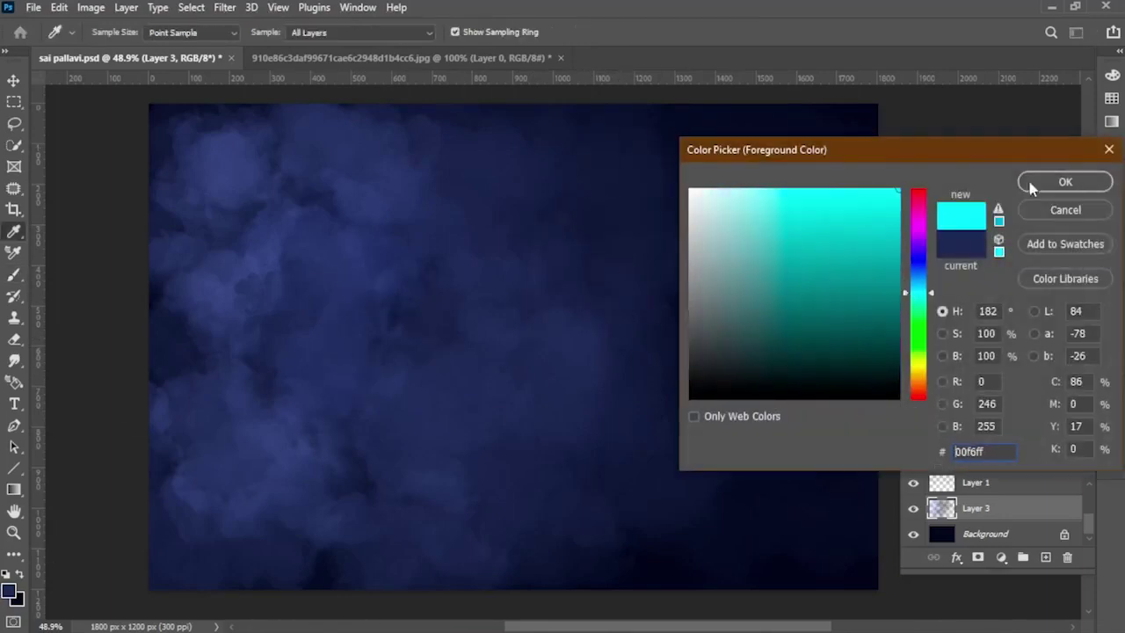
left_click(1065, 181)
mouse_move(414, 193)
left_mouse_down()
mouse_move(360, 264)
mouse_move(326, 220)
mouse_move(442, 213)
mouse_move(436, 251)
left_mouse_up()
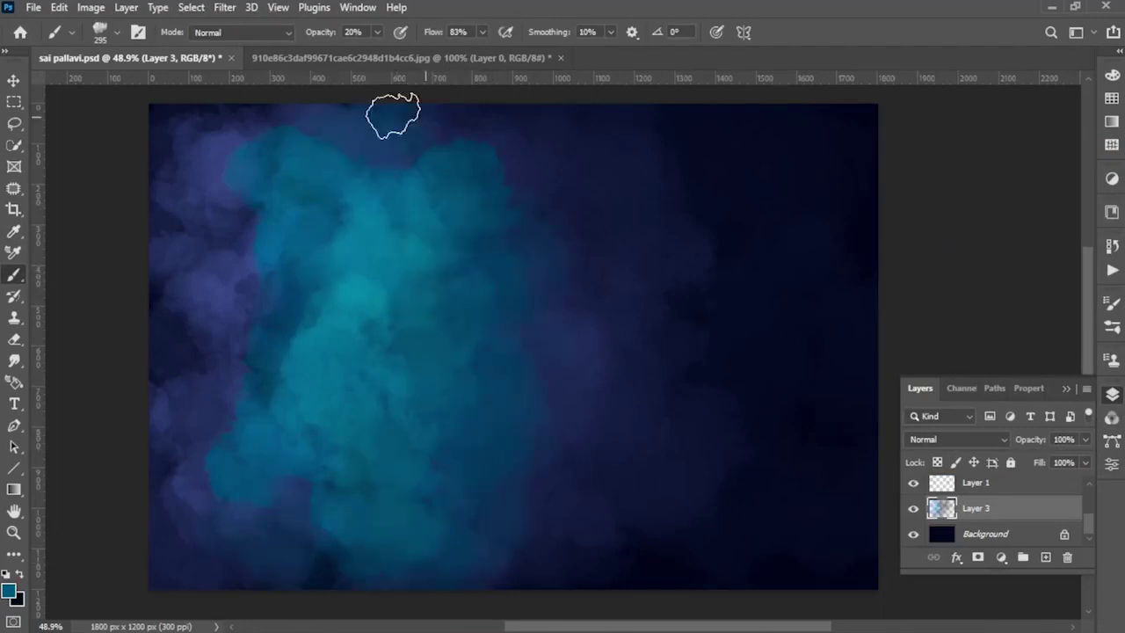
mouse_move(393, 115)
left_mouse_down()
mouse_move(258, 251)
mouse_move(276, 305)
left_mouse_up()
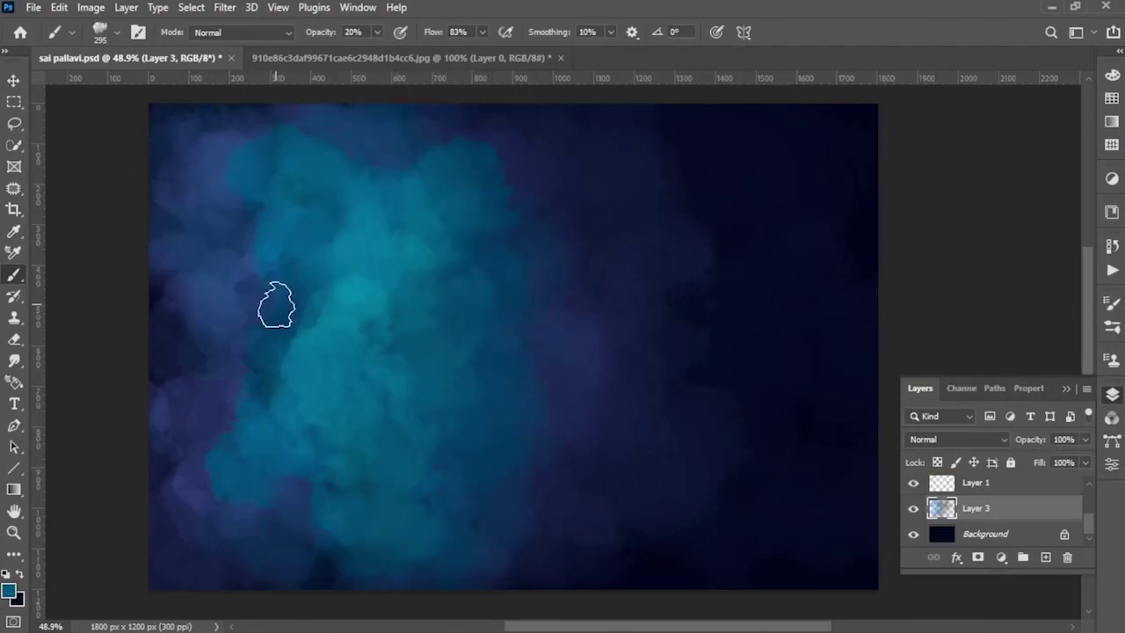
left_click(8, 592)
left_click(894, 195)
left_click(1065, 178)
mouse_move(397, 170)
left_mouse_down()
mouse_move(181, 396)
mouse_move(465, 126)
left_mouse_up()
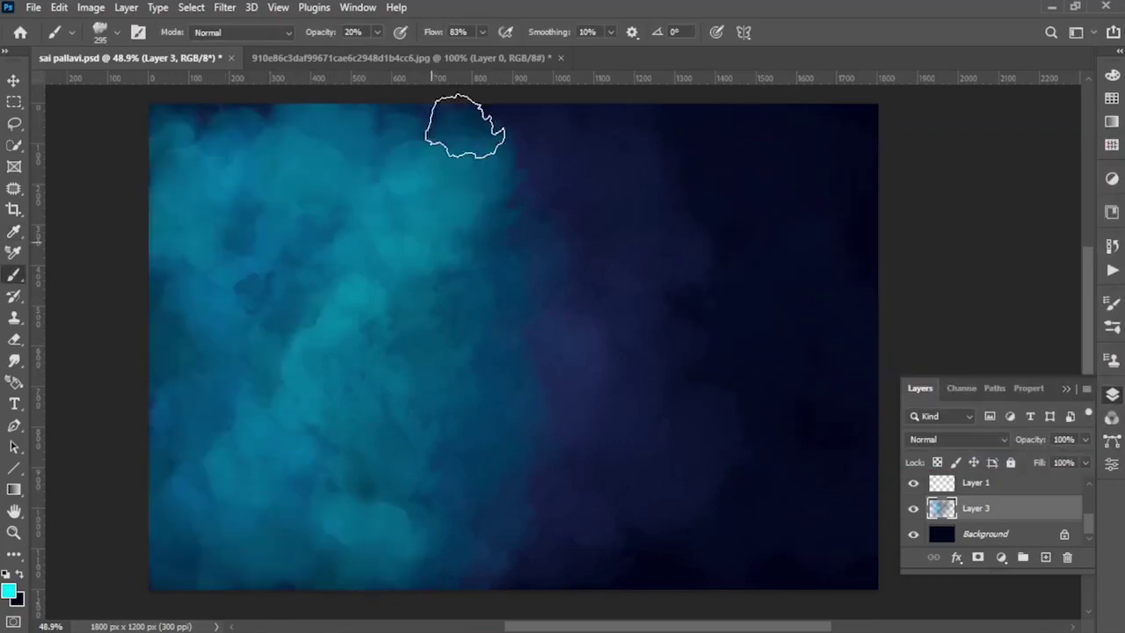
Step: Brush sampled dark teal over the centre and right side, then enlarge the brush to 806
left_click(519, 325, "alt")
mouse_move(557, 427)
left_mouse_down()
mouse_move(548, 118)
mouse_move(660, 157)
mouse_move(791, 316)
left_mouse_up()
left_click_drag(844, 492, 756, 427)
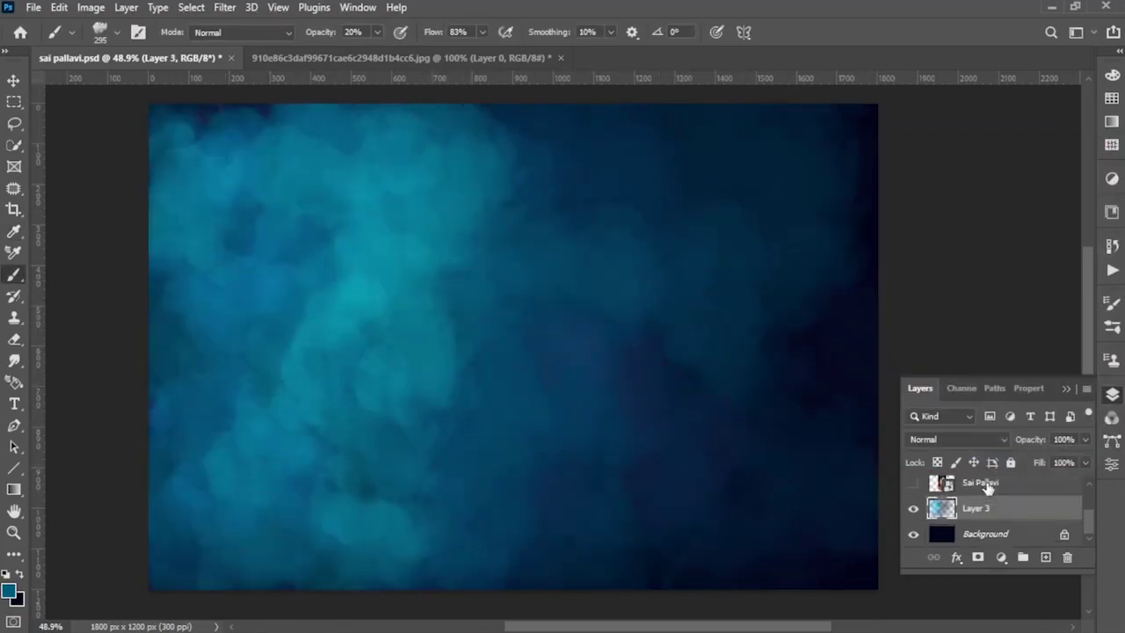
left_click_drag(711, 495, 857, 253)
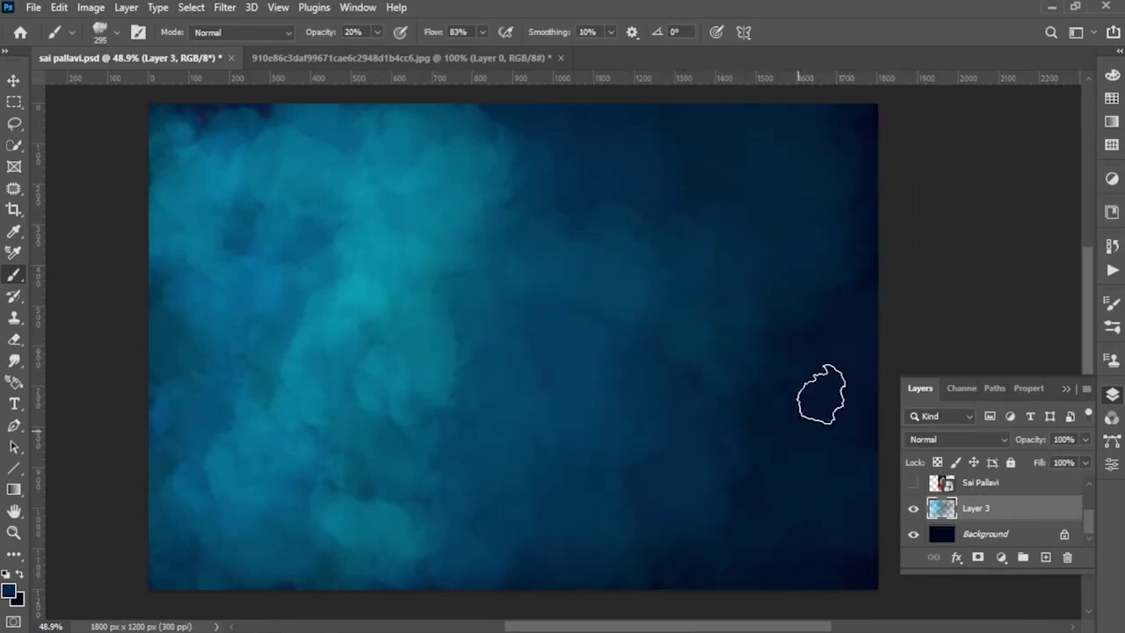
left_click(341, 274, "alt")
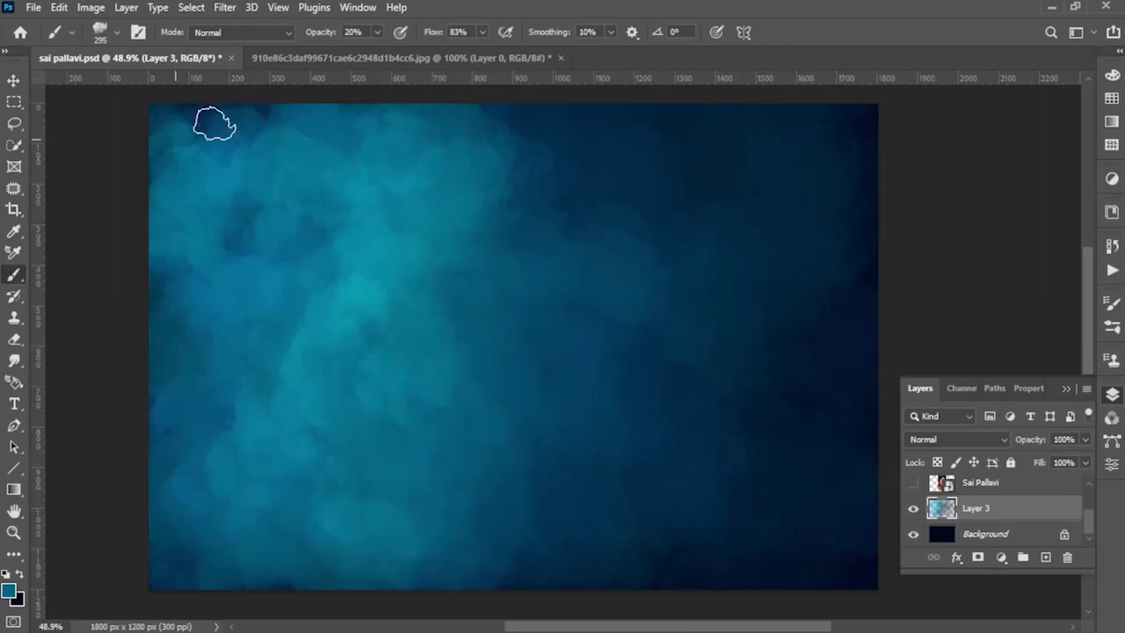
left_click(557, 196, "alt")
key("bracketright")
key("bracketright")
key("bracketright")
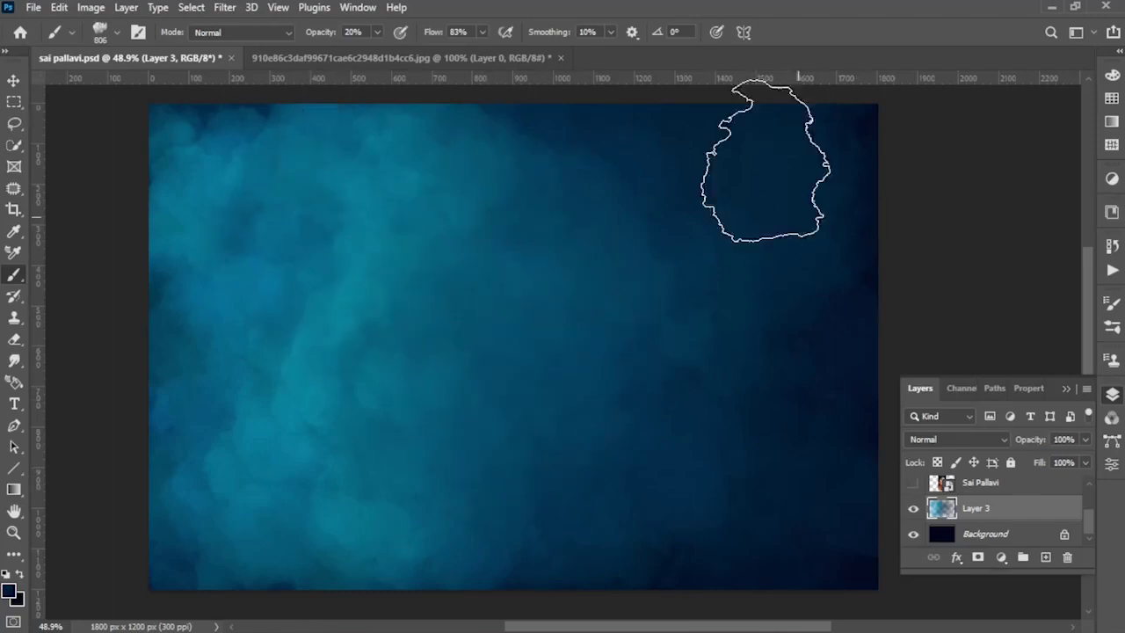
Step: Make the portrait copy visible again, select Layer 3, and set the foreground to bright cyan
scroll(910, 520, "up", 2)
left_click(913, 487)
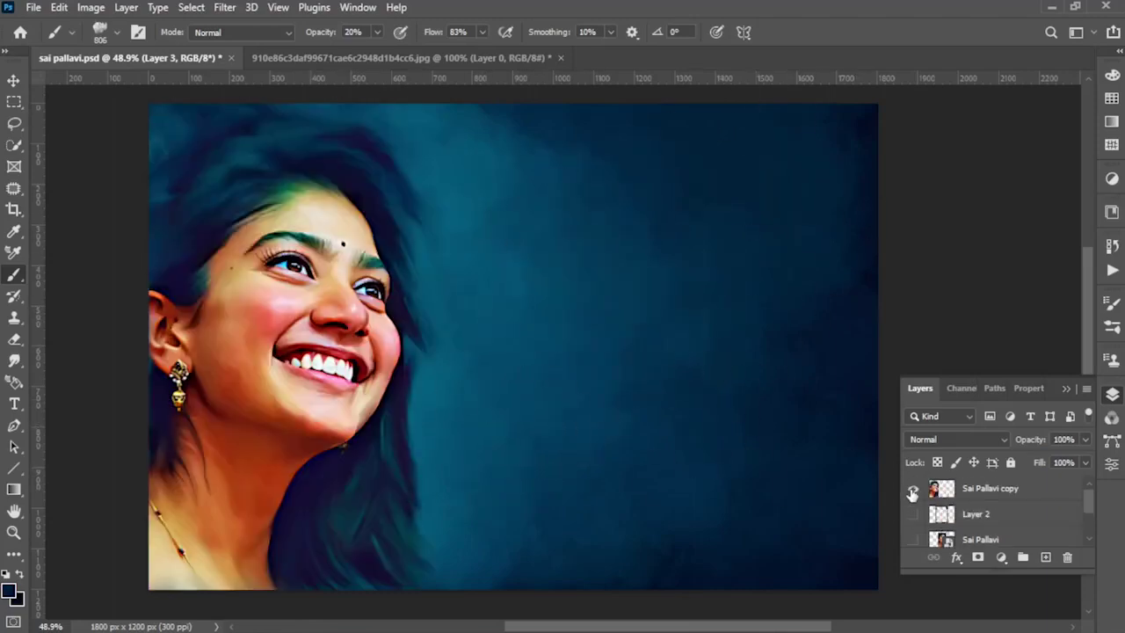
left_click(14, 81)
scroll(993, 539, "down", 2)
left_click(9, 590)
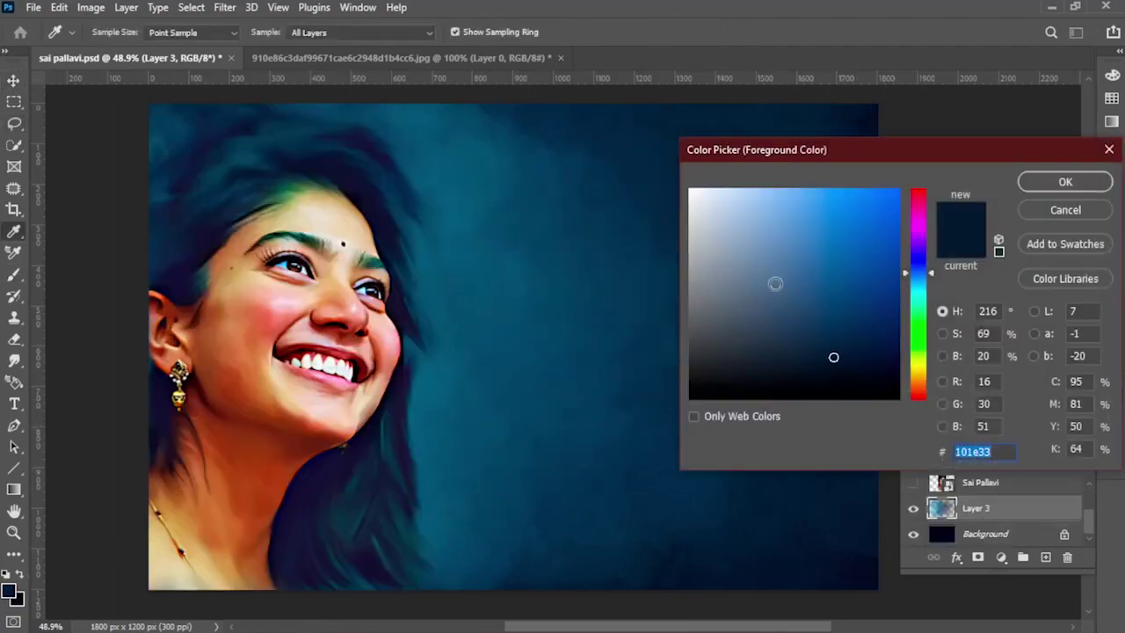
left_click(915, 290)
left_click(895, 192)
key("Return")
key("b")
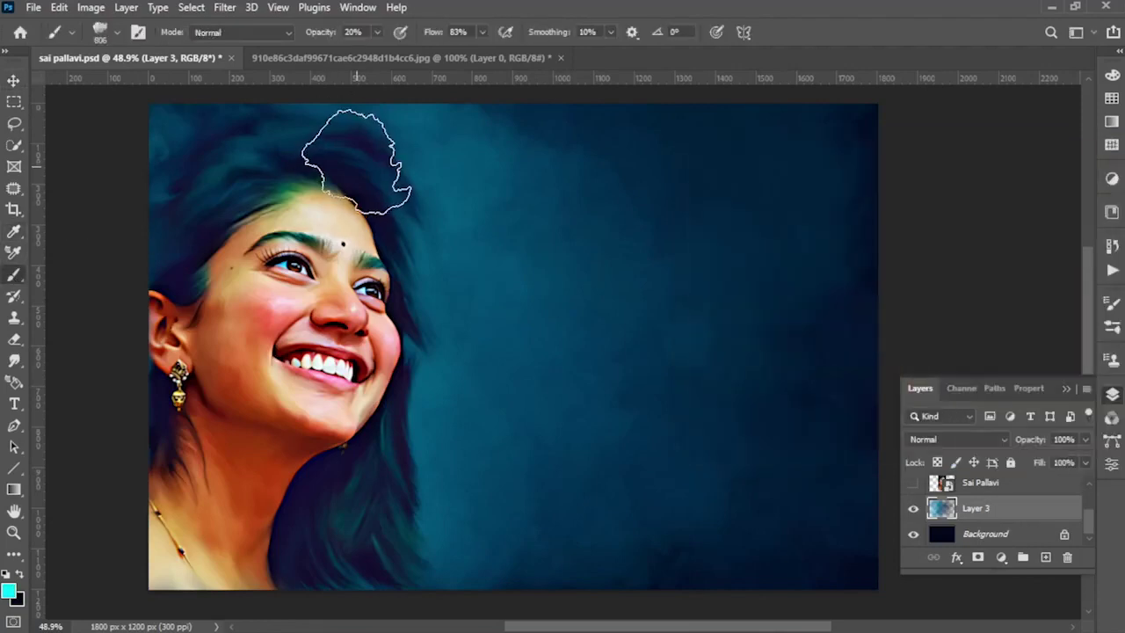
Step: Brush bright cyan glow into the background behind her head
left_click(10, 589)
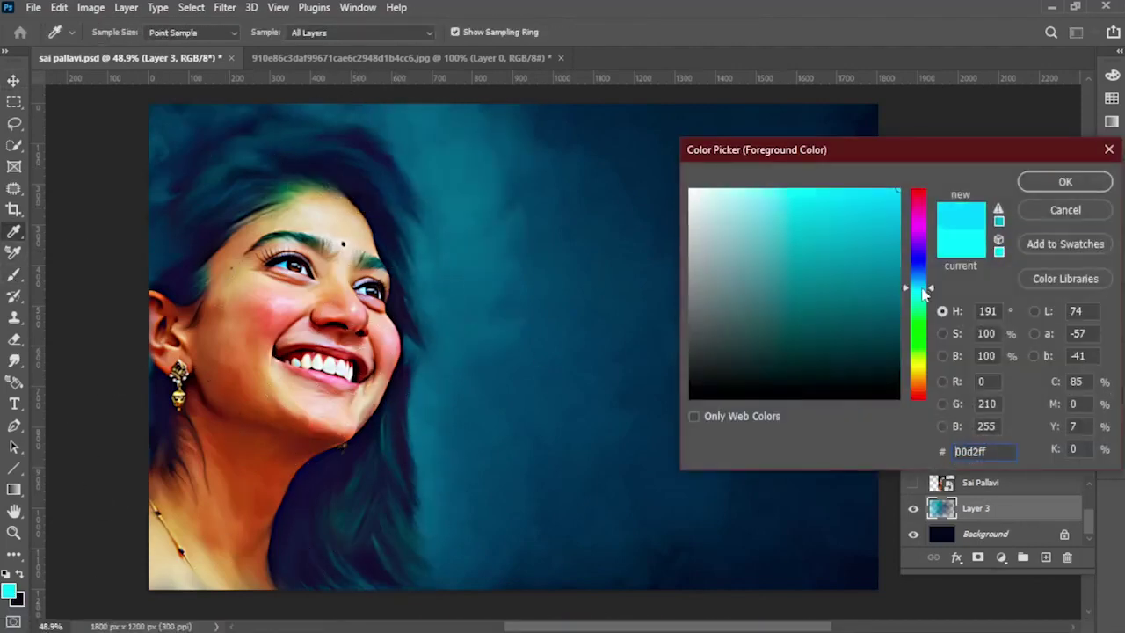
left_click(873, 195)
left_click(1046, 190)
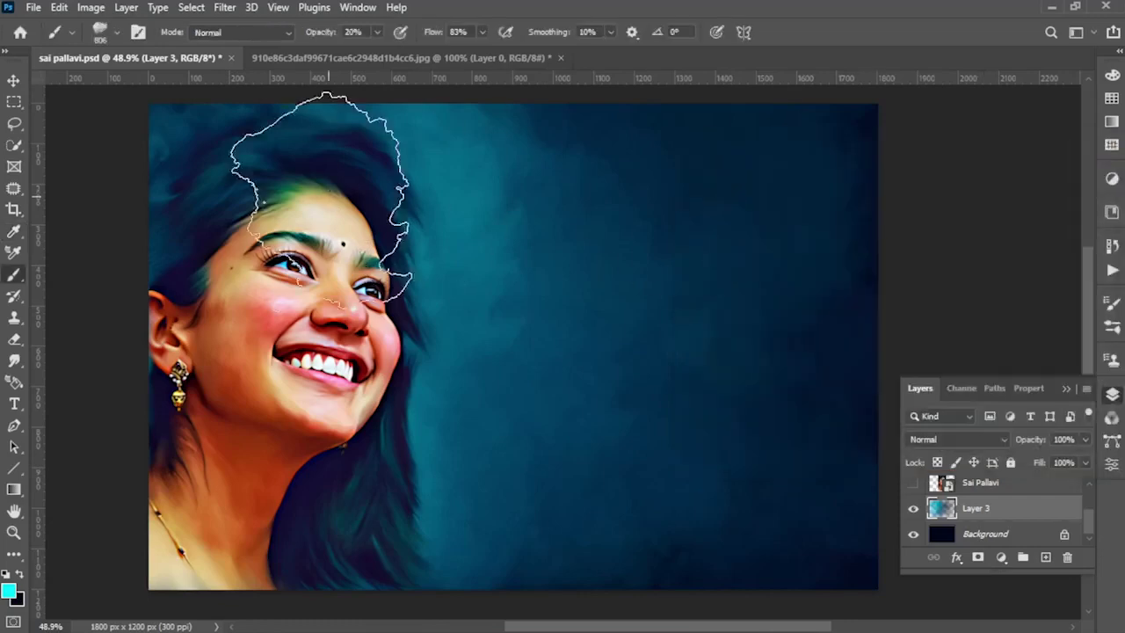
left_click(538, 435)
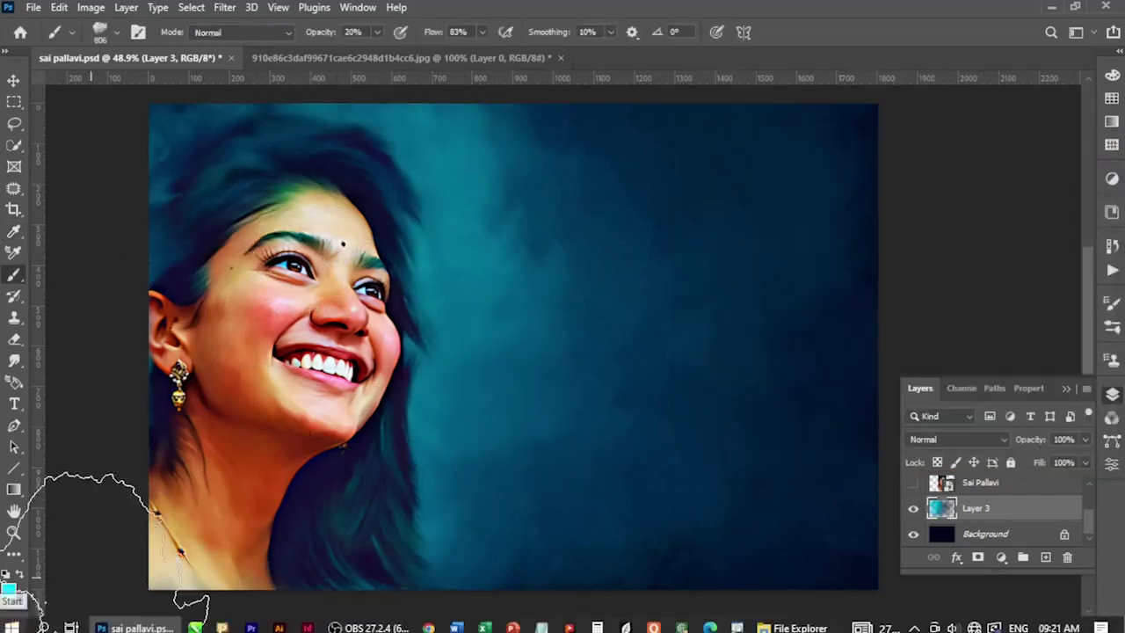
left_click(628, 281, "alt")
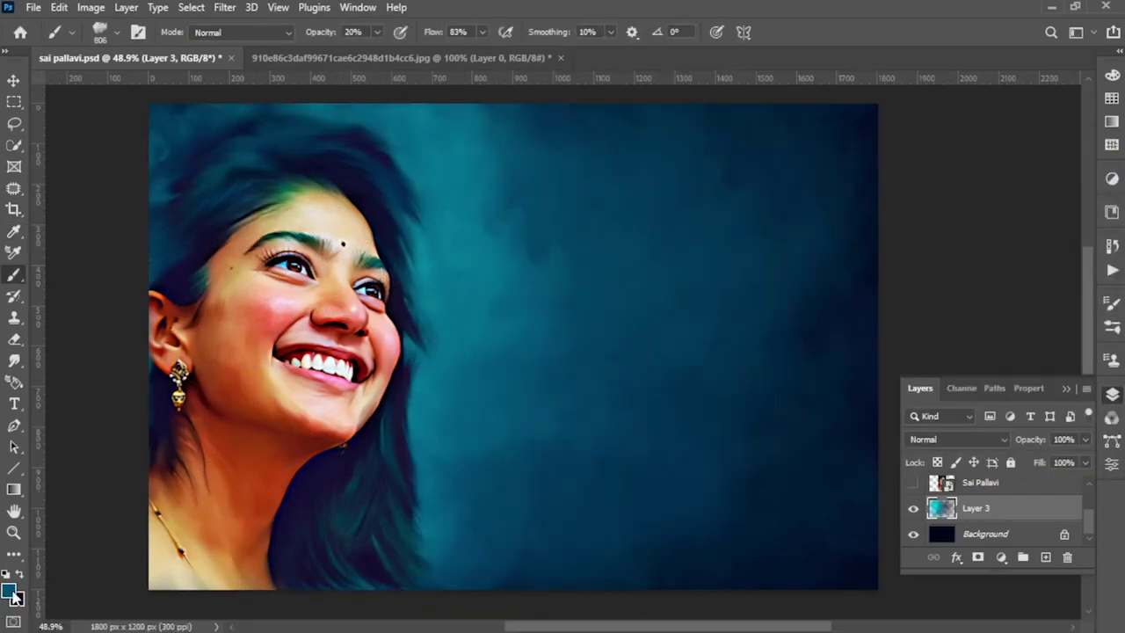
Step: Type the title 'Digital Painting of' with the subject's name as a second line, then nudge it right
left_click(14, 403)
left_click(601, 308)
type("D")
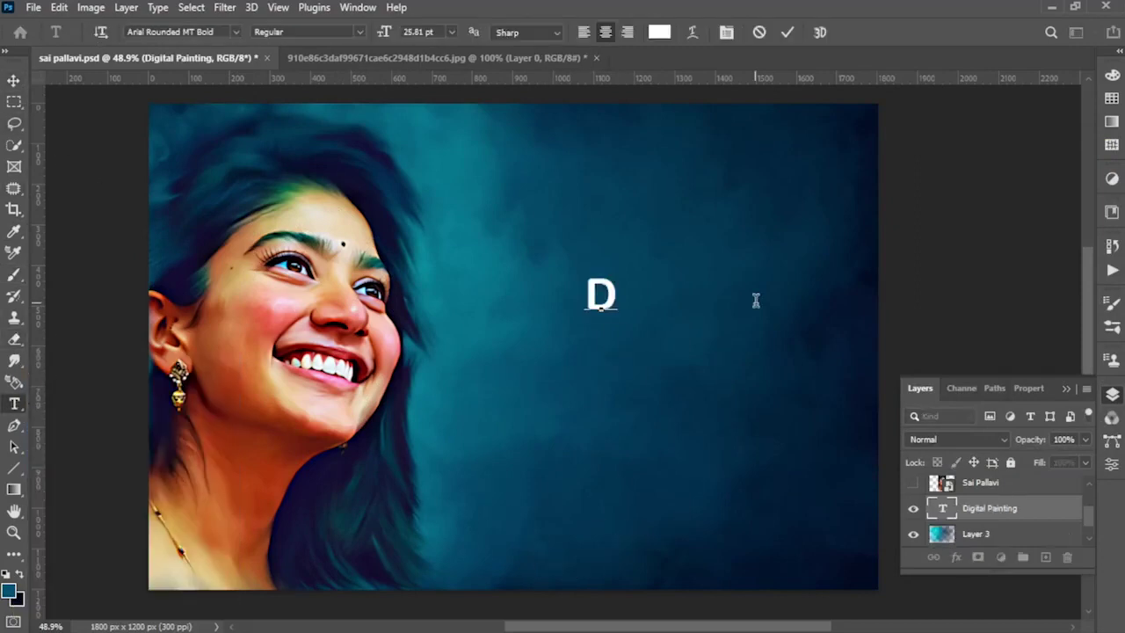
type("igital Painting of")
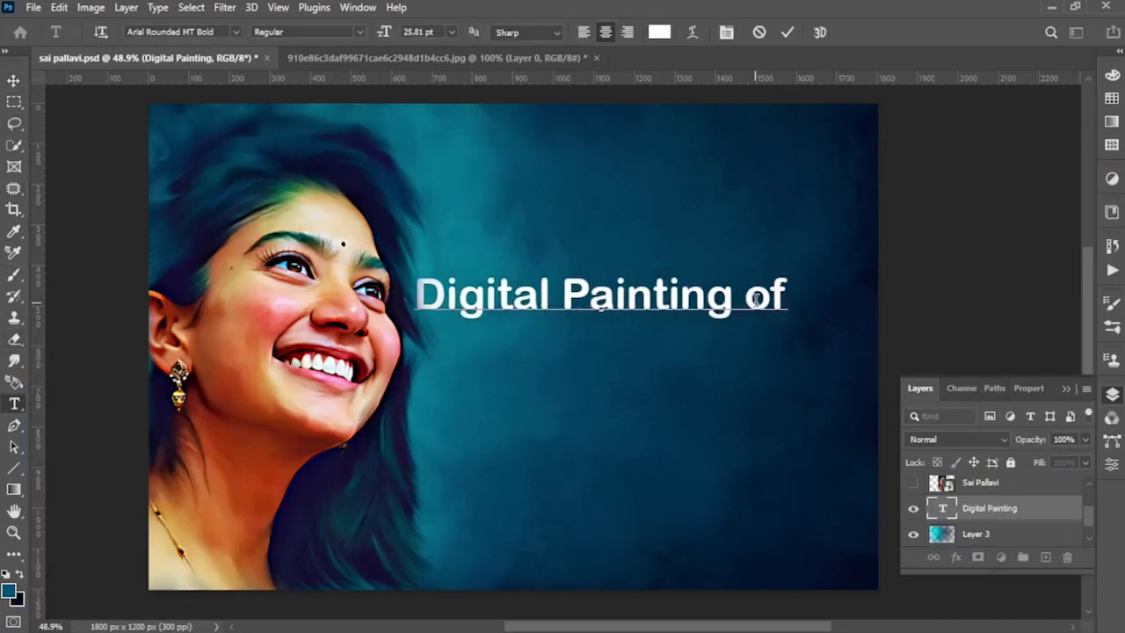
key("Return")
type("SAI PALLAVI")
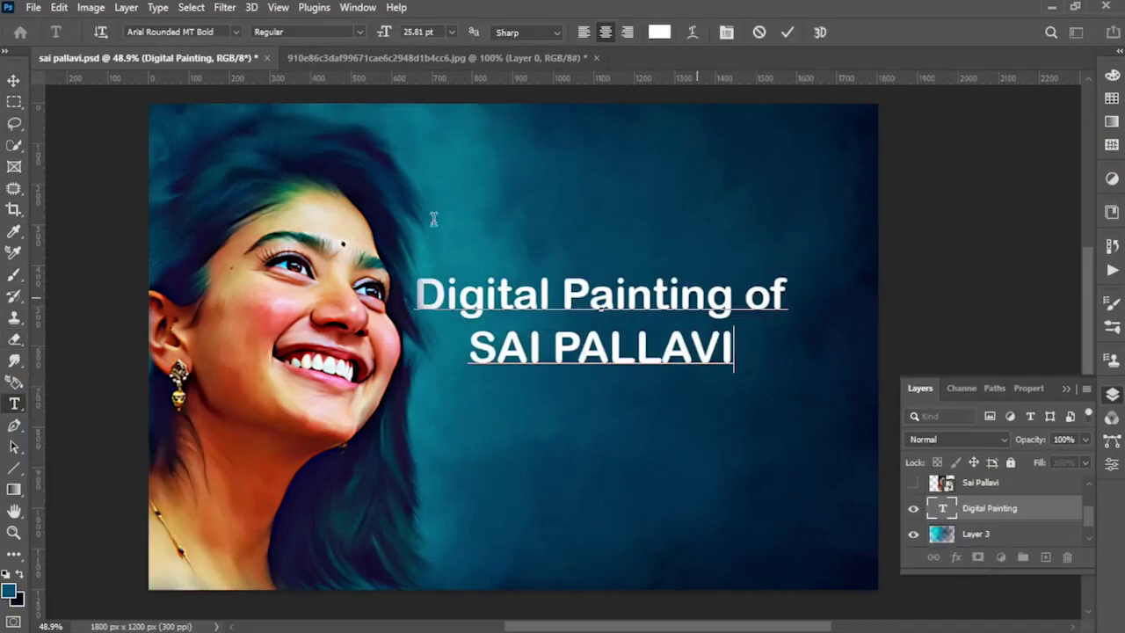
key("ctrl+Return")
key("v")
left_click_drag(594, 294, 640, 294)
Step: Enlarge the name line to 36 pt and widen the spacing between the two lines
double_click(514, 347)
left_click_drag(514, 347, 781, 347)
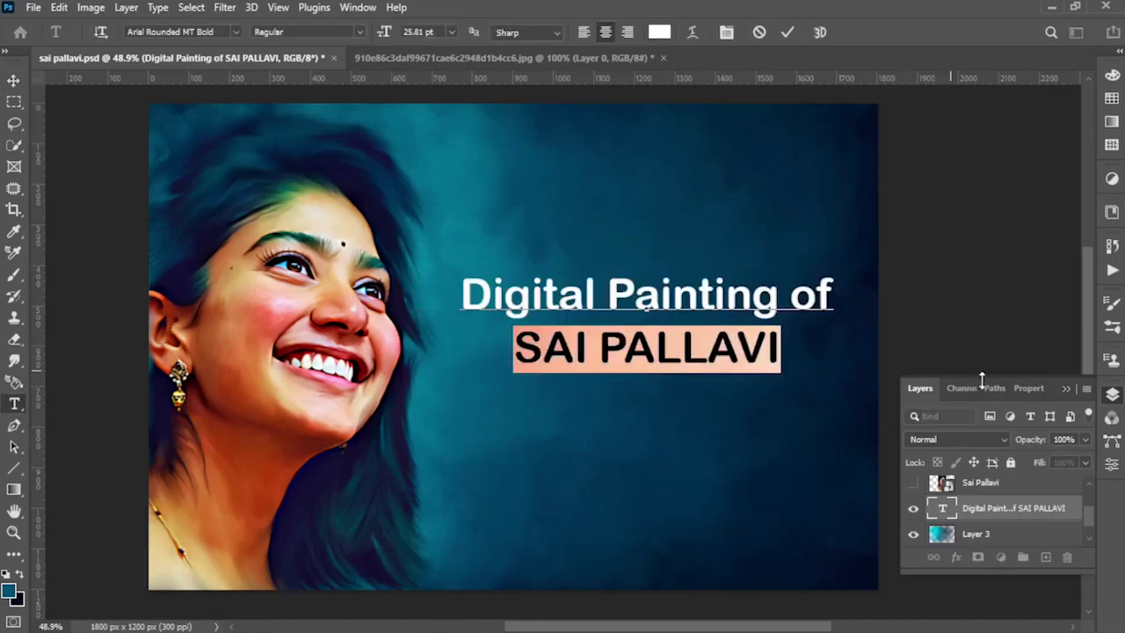
left_click(1015, 387)
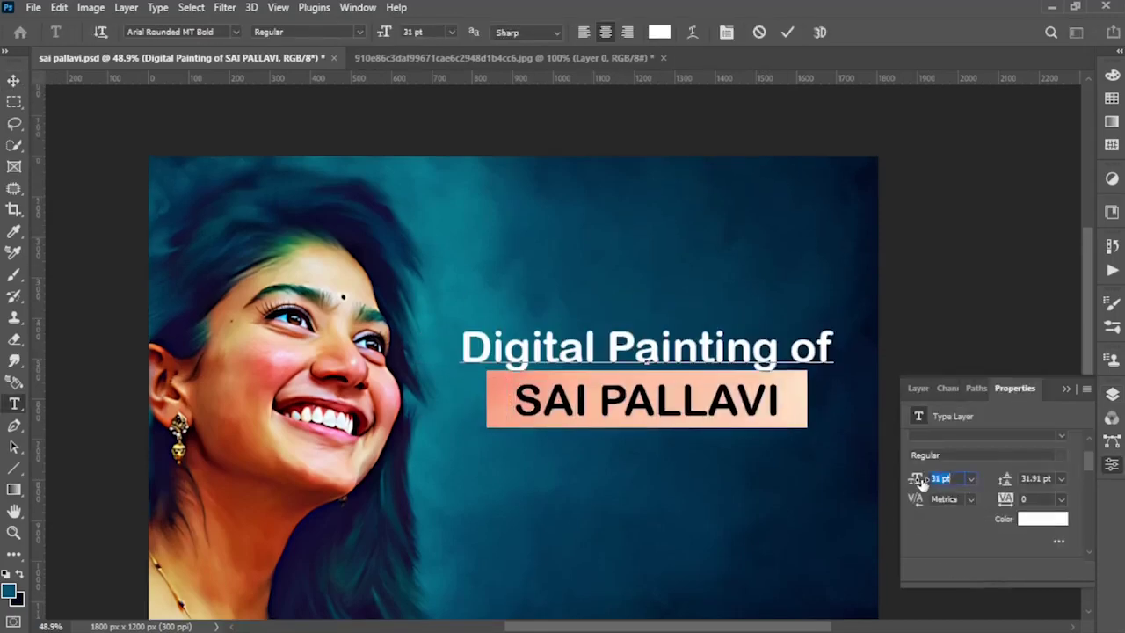
left_click_drag(917, 482, 927, 485)
left_click_drag(1005, 478, 1013, 478)
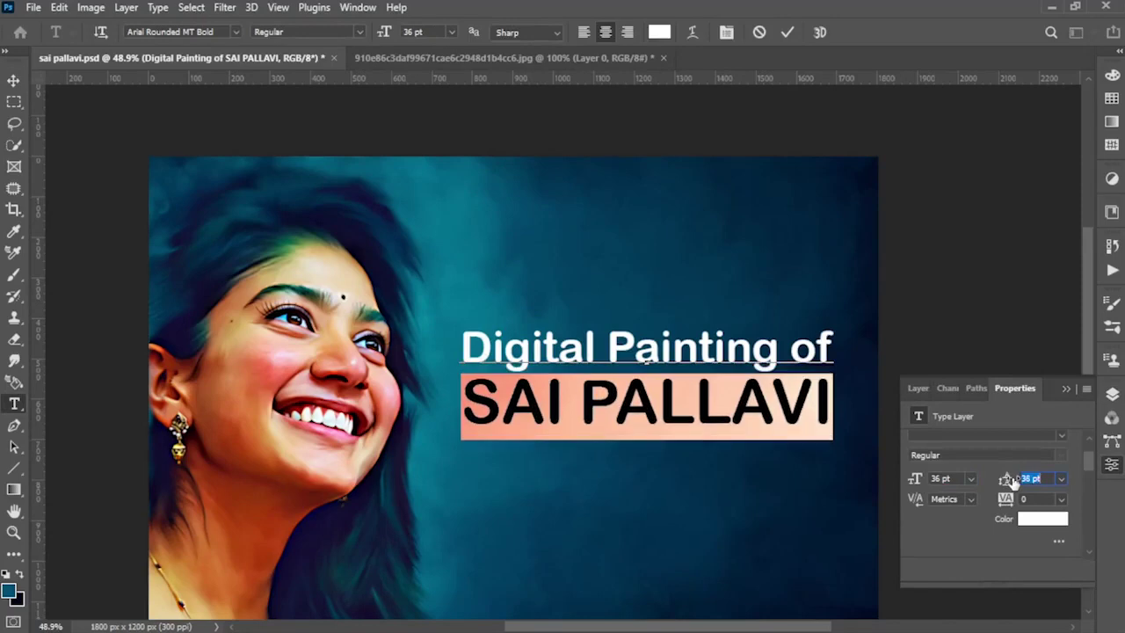
left_click(13, 80)
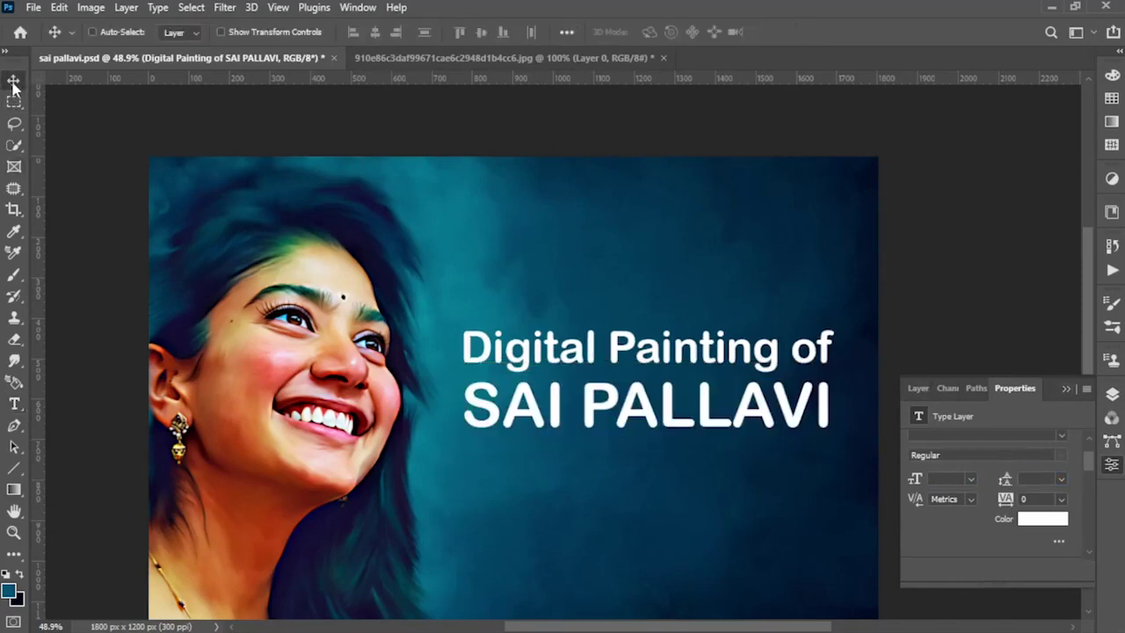
Step: Raise the name line to 46 pt with more leading, and scale the whole title down slightly
double_click(650, 412)
left_click_drag(915, 482, 925, 482)
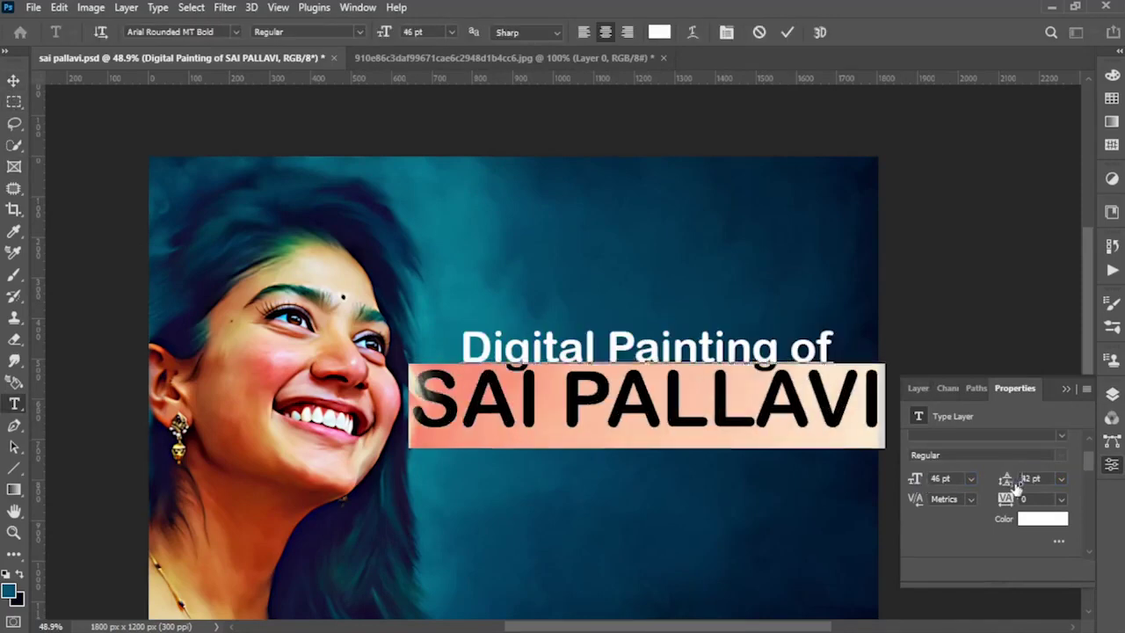
left_click_drag(1016, 485, 1024, 485)
left_click(13, 81)
key("ctrl+t")
mouse_move(884, 325)
left_mouse_down()
mouse_move(836, 339)
mouse_move(849, 327)
left_mouse_up()
key("Return")
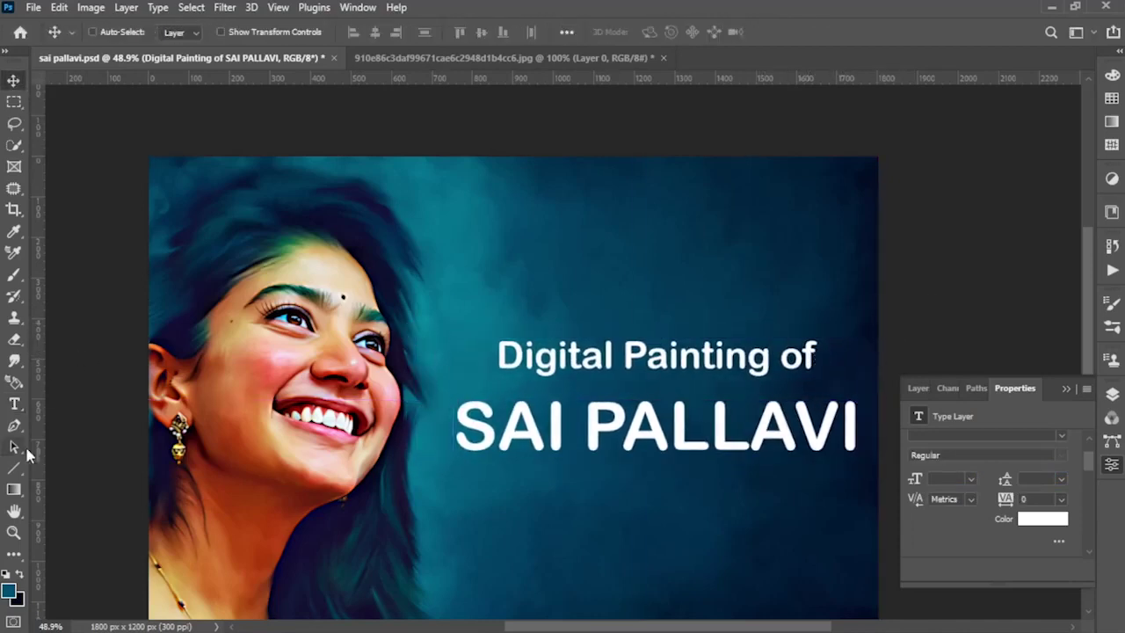
left_click(13, 468)
Step: Draw a horizontal line between the title lines and give it a cyan stroke
left_click_drag(465, 384, 846, 385)
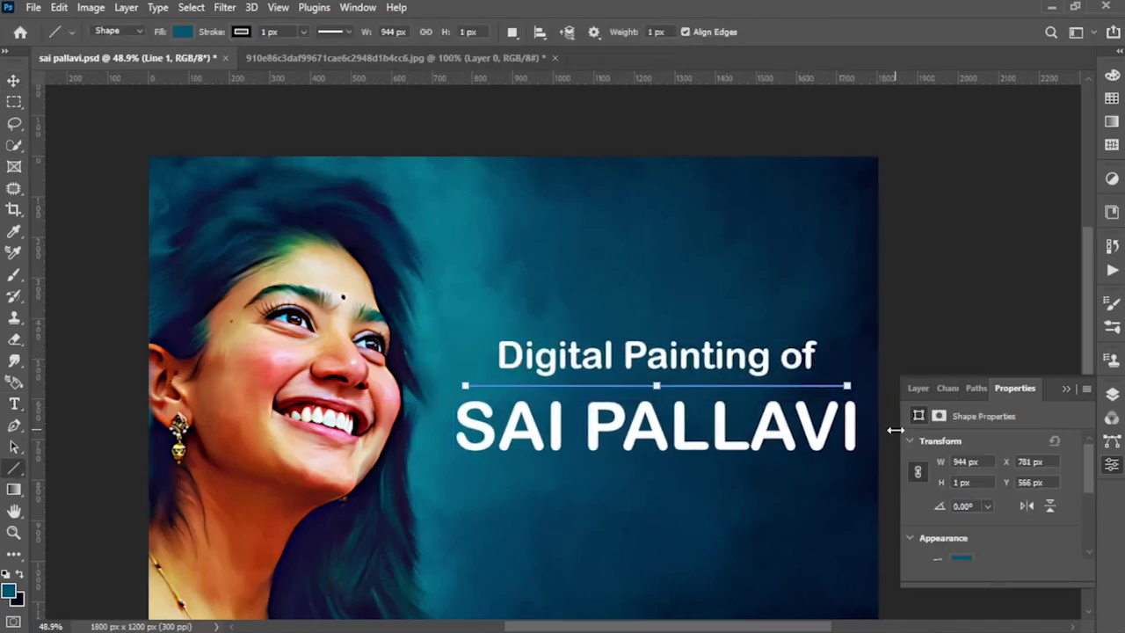
left_click(13, 81)
scroll(932, 492, "down", 3)
left_click(960, 512)
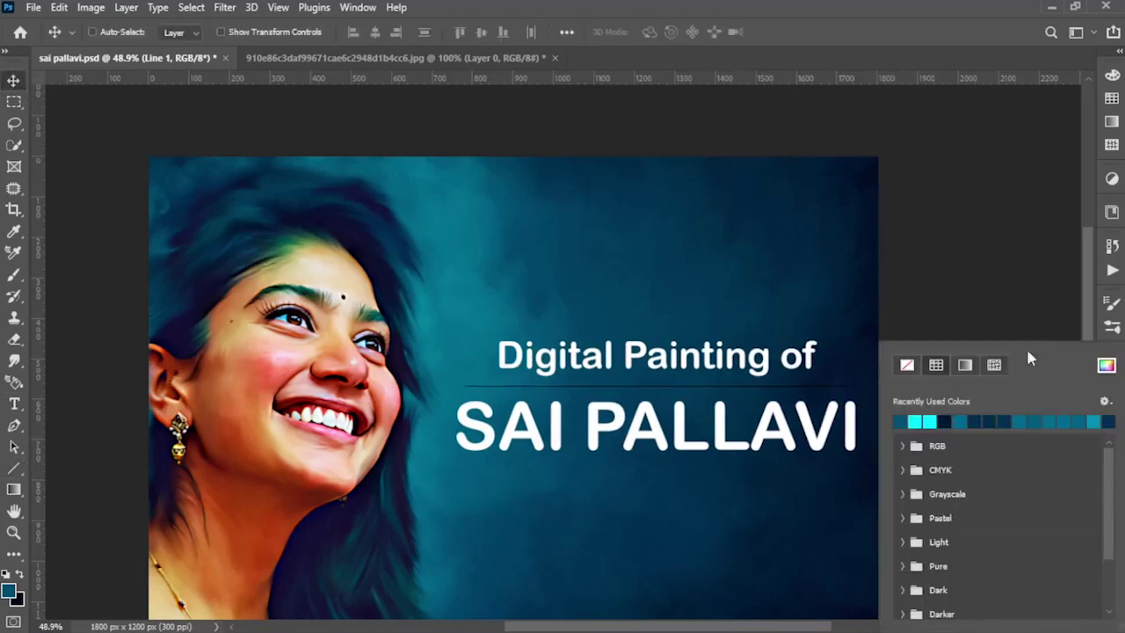
left_click(969, 527)
left_click(970, 527)
left_click(930, 422)
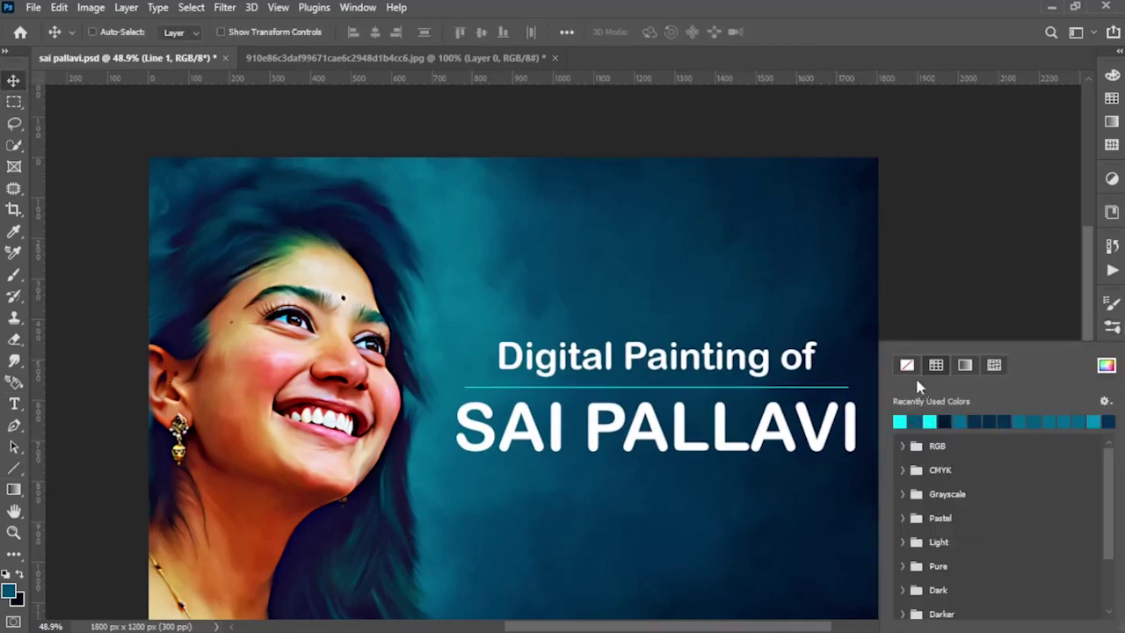
key("Return")
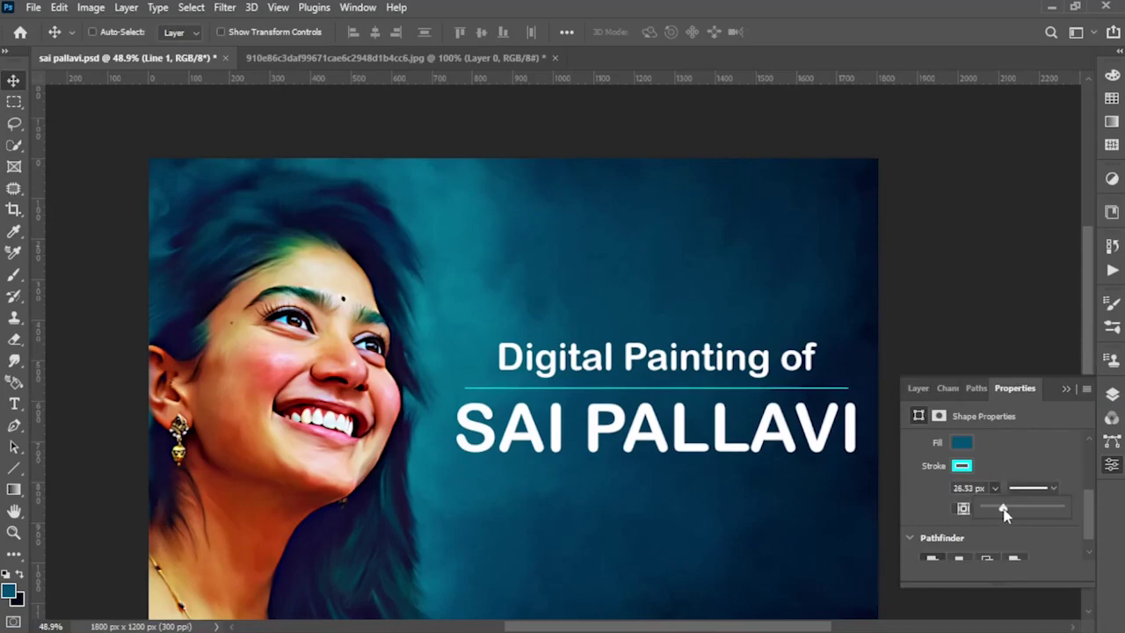
Step: Set the line's stroke width to 12.87 px with rounded end caps
left_click_drag(1005, 514, 1000, 511)
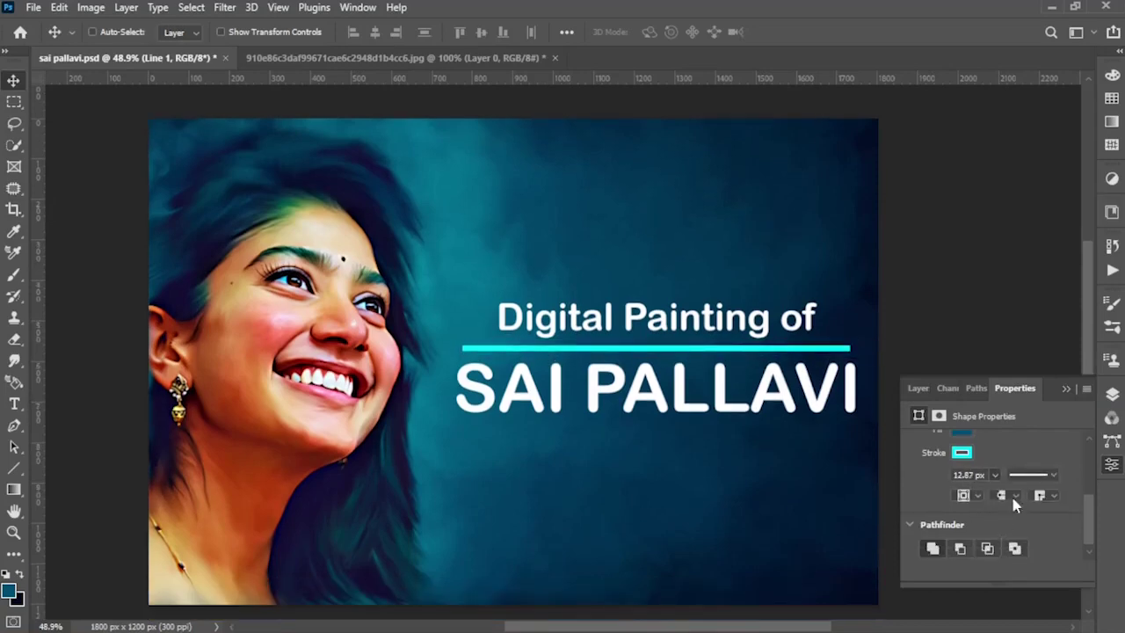
left_click(1015, 496)
left_click(1011, 522)
left_click(1053, 496)
scroll(919, 453, "up", 3)
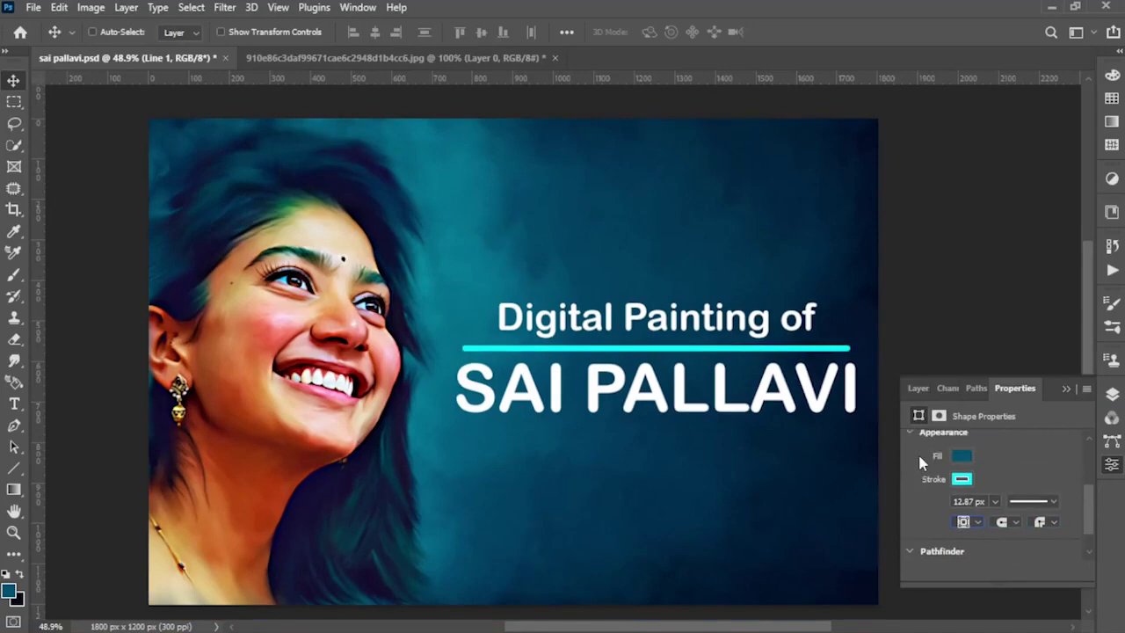
scroll(923, 457, "up", 2)
left_click(918, 388)
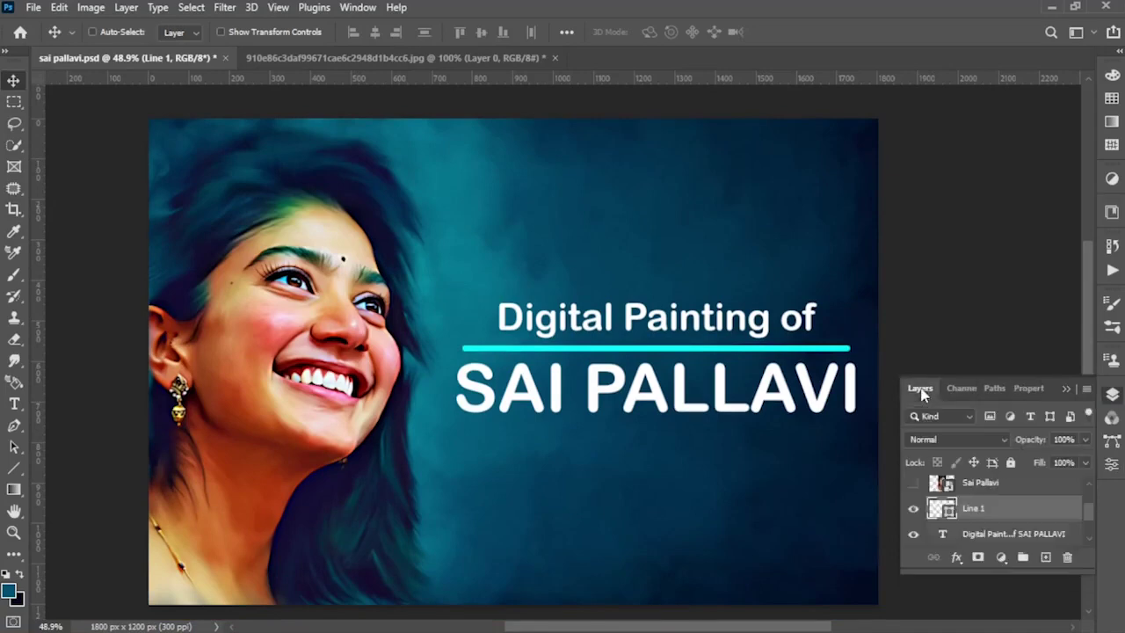
Step: Duplicate Line 1 twice and apply a smart-filter Gaussian Blur to the top copy
key("ctrl+j")
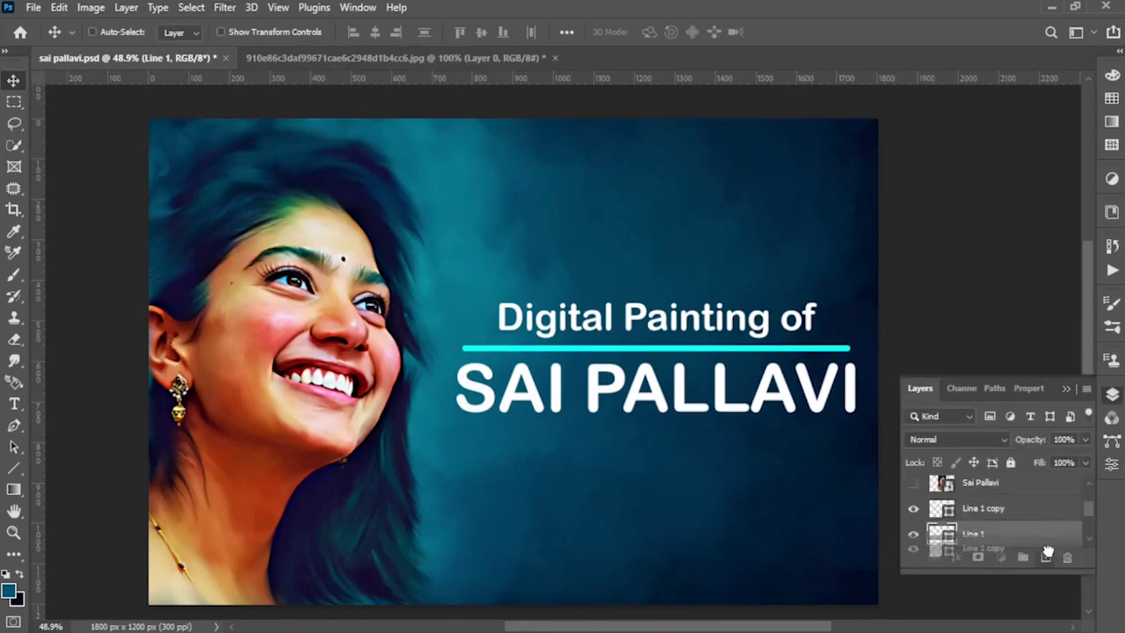
key("ctrl+j")
left_click(225, 7)
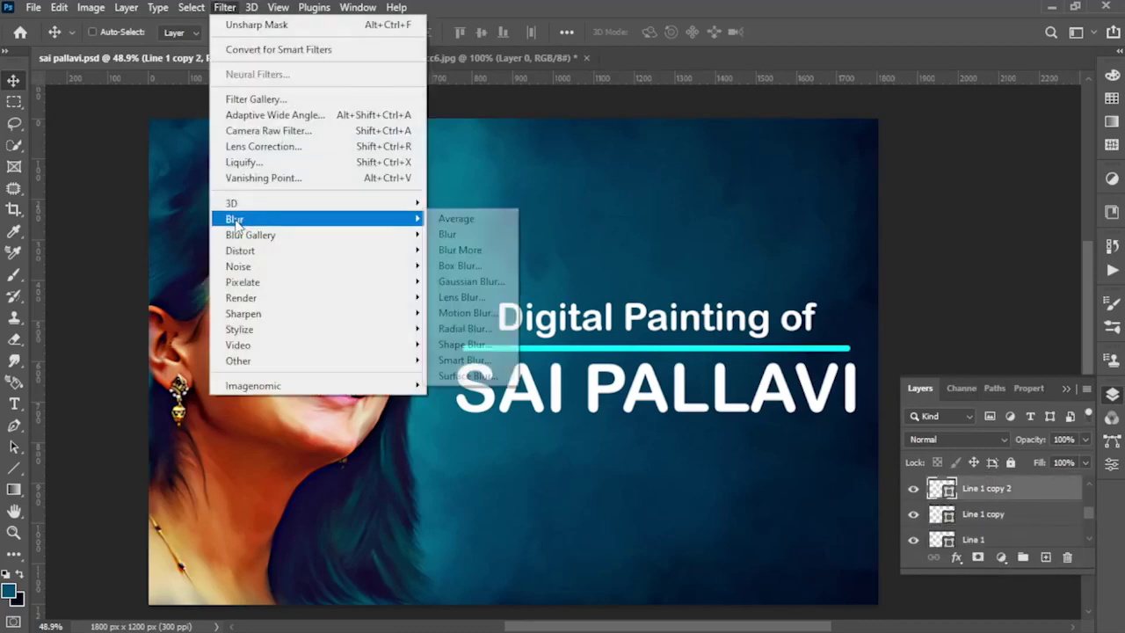
left_click(478, 289)
left_click(515, 246)
left_click(642, 384)
Step: Apply Gaussian Blur to the Line 1 copy and the original Line 1 layer
scroll(966, 507, "down", 2)
left_click(966, 507)
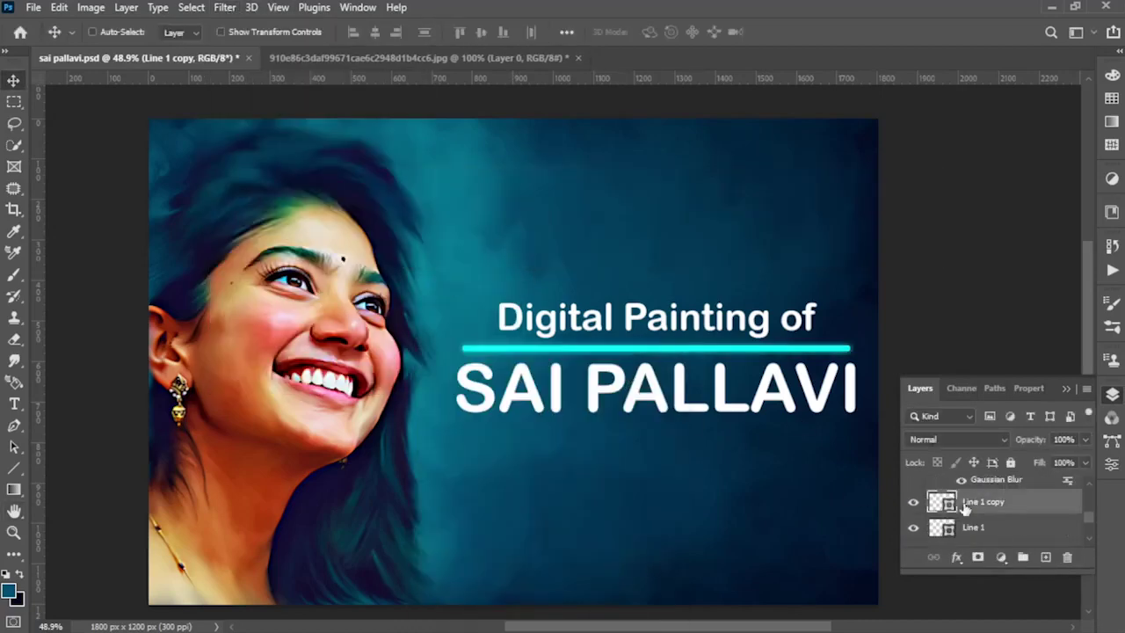
left_click(225, 7)
left_click(422, 280)
left_click(522, 249)
left_click(643, 384)
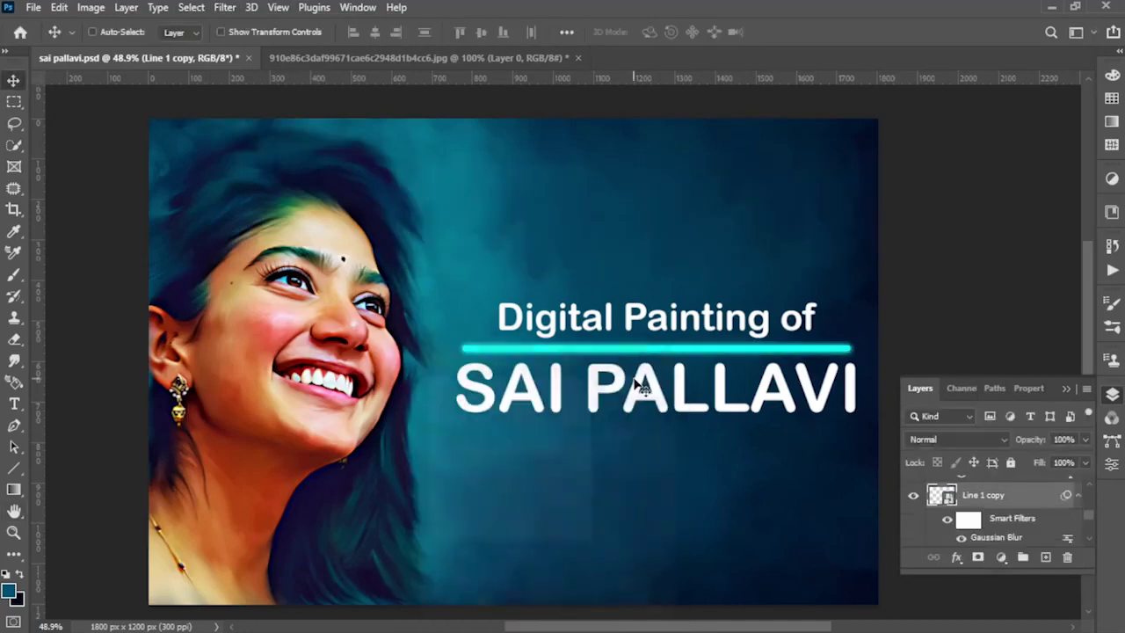
scroll(945, 503, "down", 2)
left_click(963, 510)
left_click(225, 7)
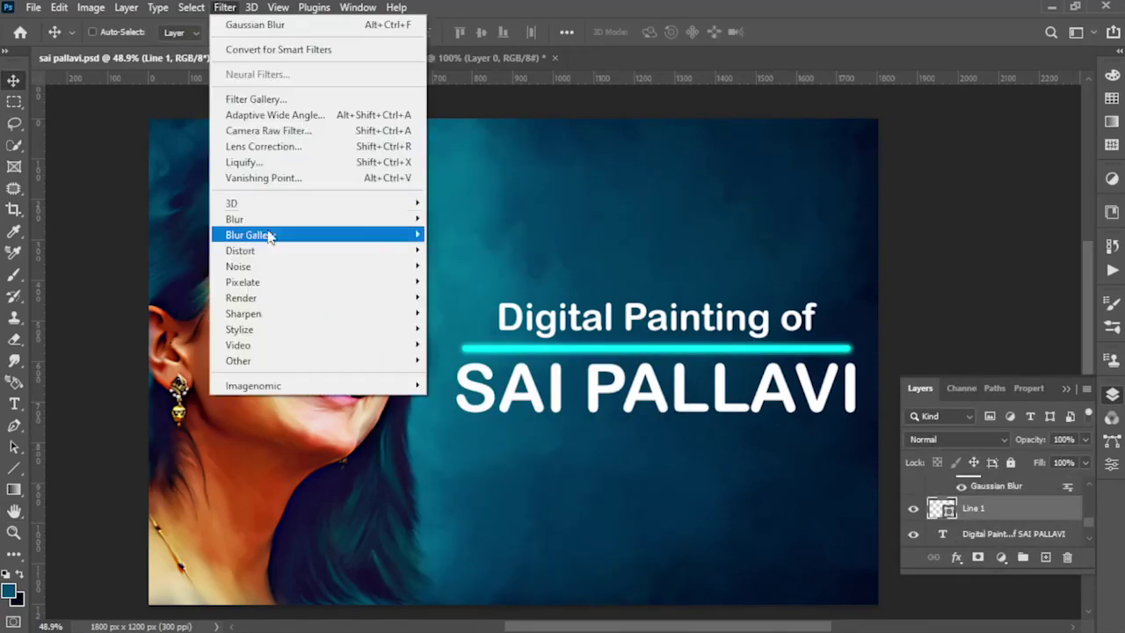
left_click(450, 284)
left_click(639, 383)
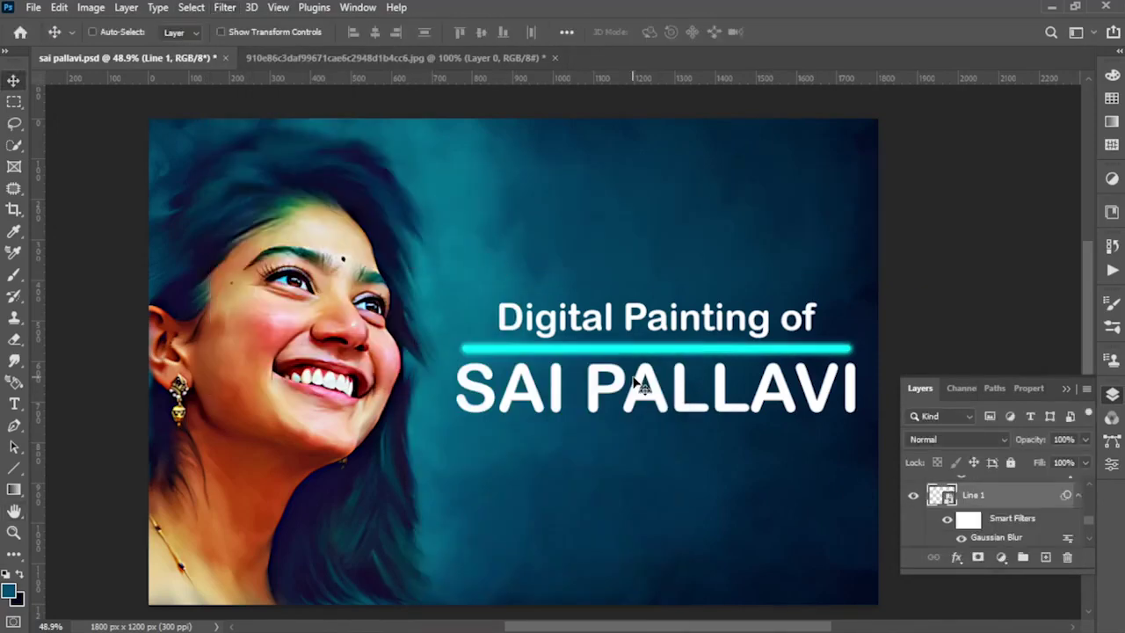
Step: Set the Line 1 copy 3 stroke colour to white (#ffffff)
scroll(953, 505, "up", 4)
scroll(953, 505, "down", 1)
left_click(967, 494)
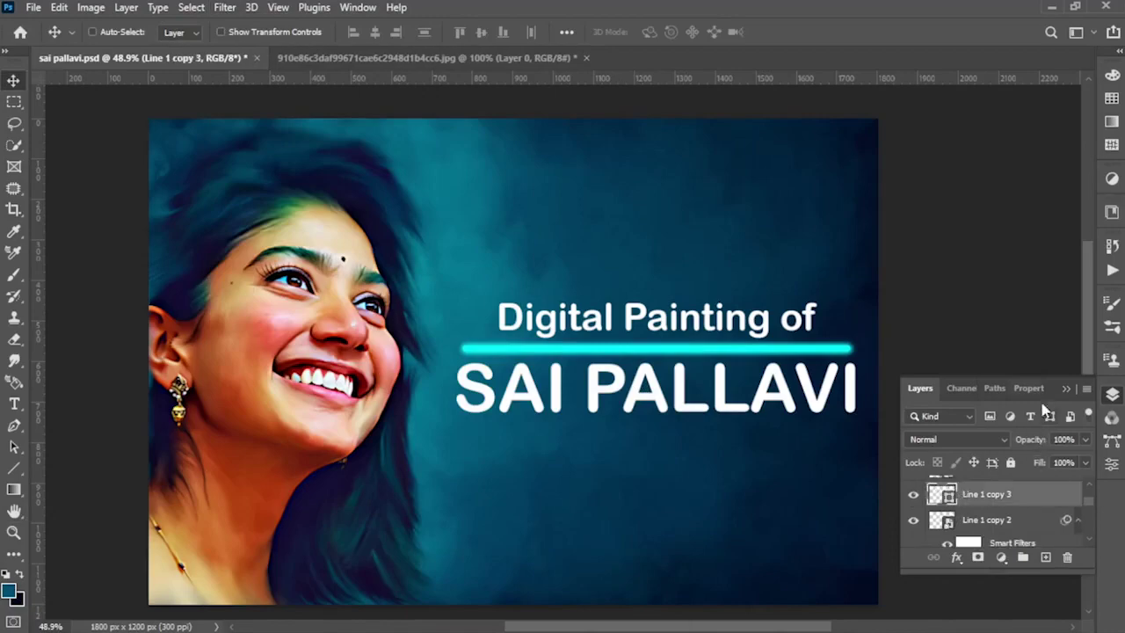
left_click(1028, 387)
left_click(964, 531)
left_click(1104, 367)
left_click(691, 190)
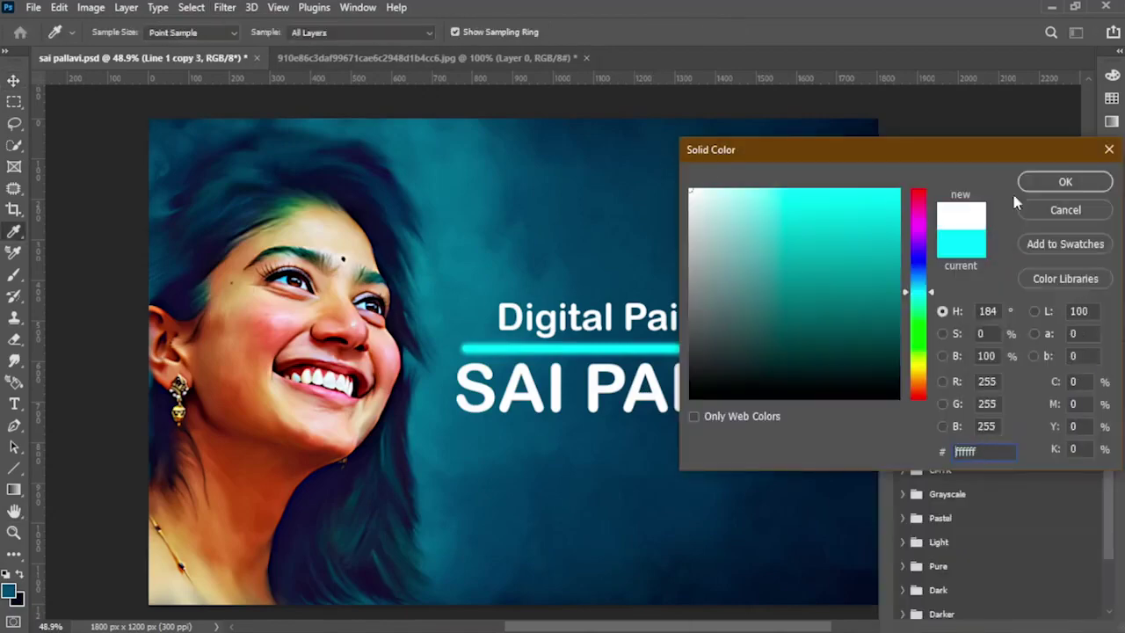
left_click(1028, 182)
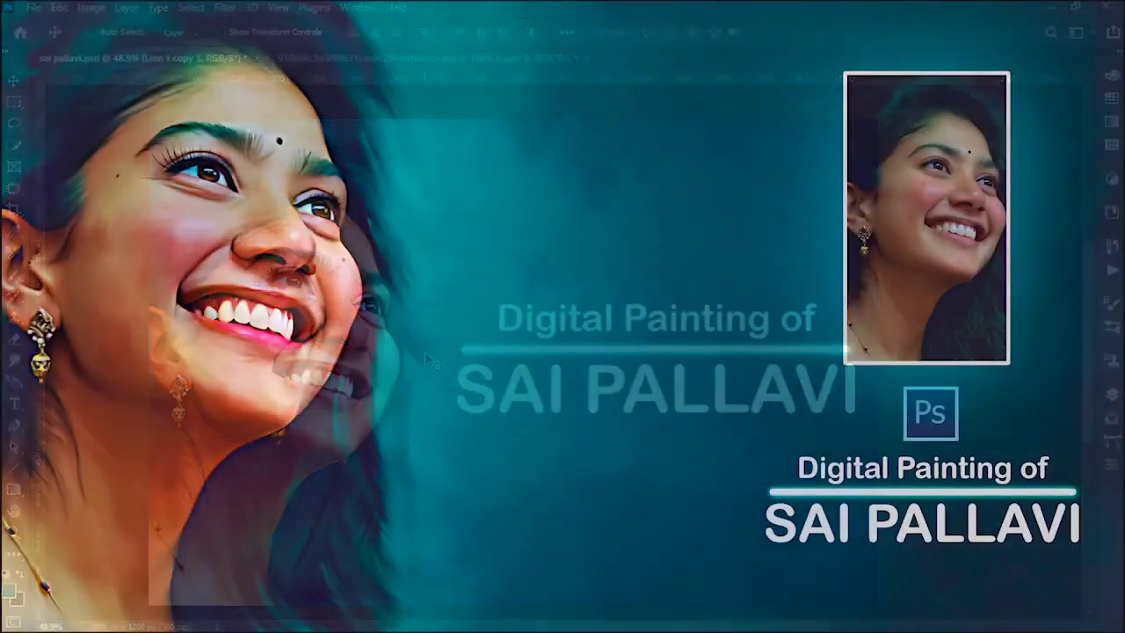